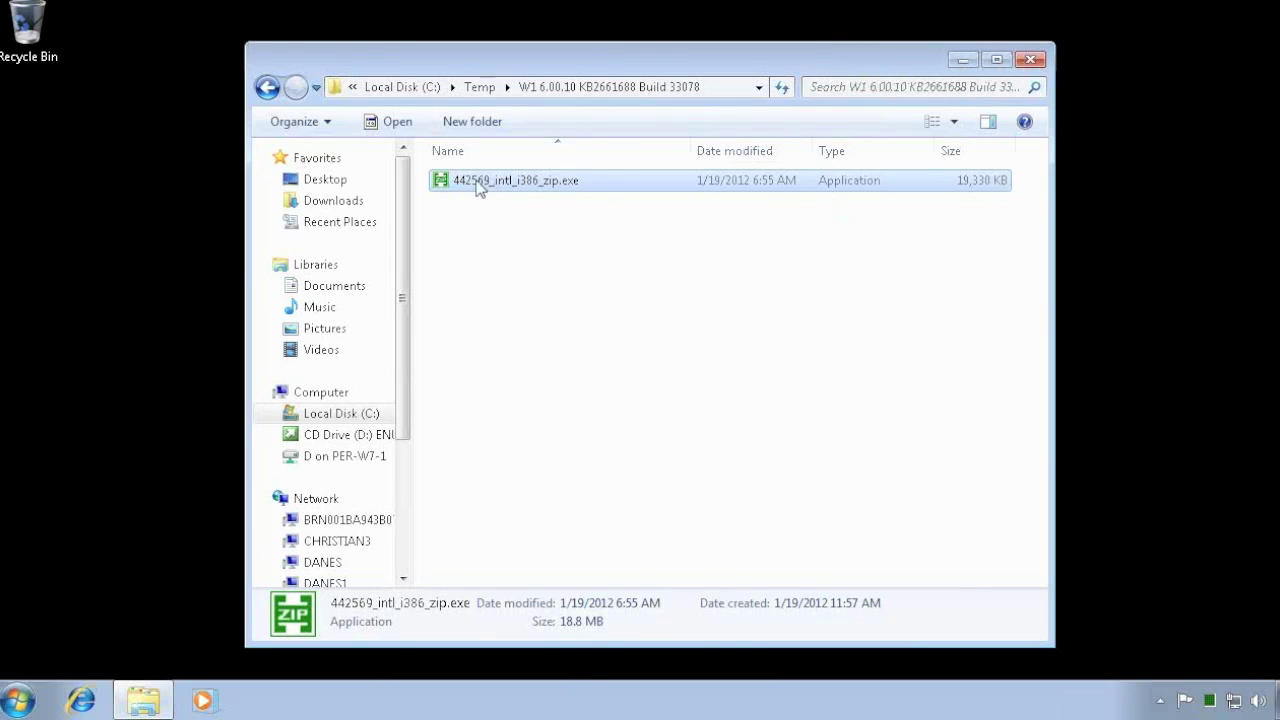
- Extract 442569_intl_i386_zip.exe here and browse the Classic Client, NAV Server, ODBC, RTC and SDK folders
right_click(478, 188)
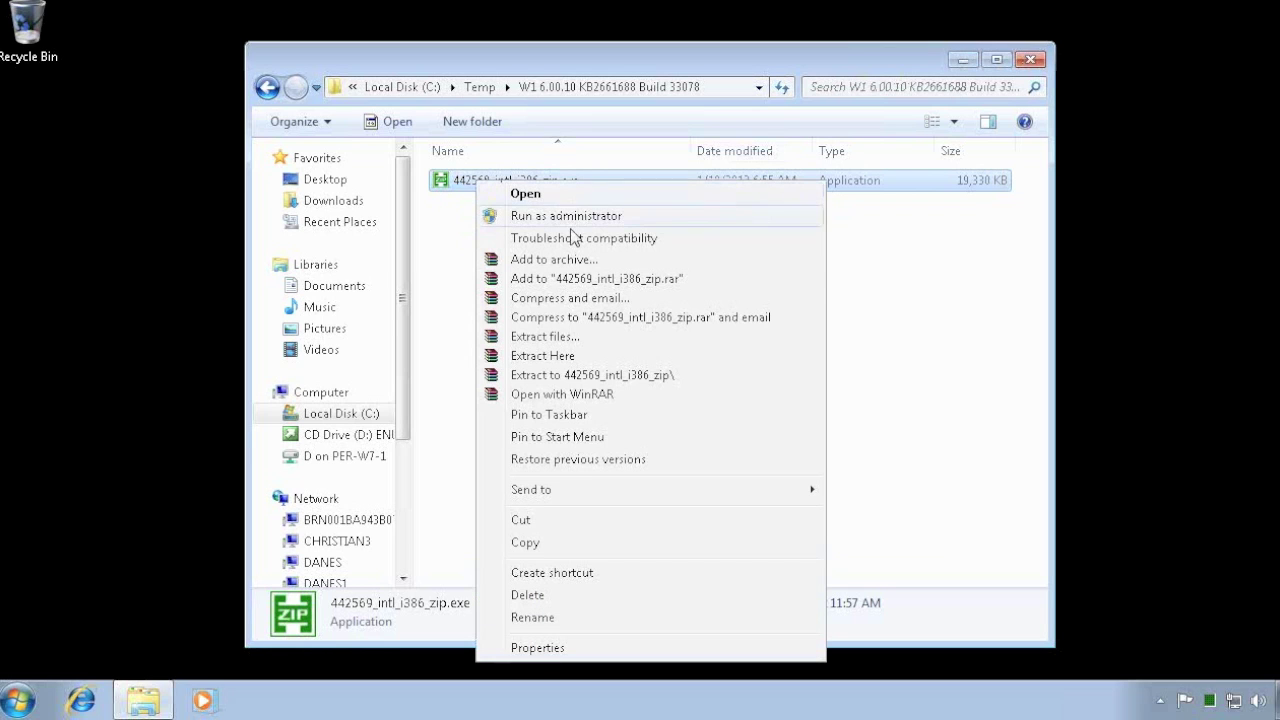
left_click(543, 356)
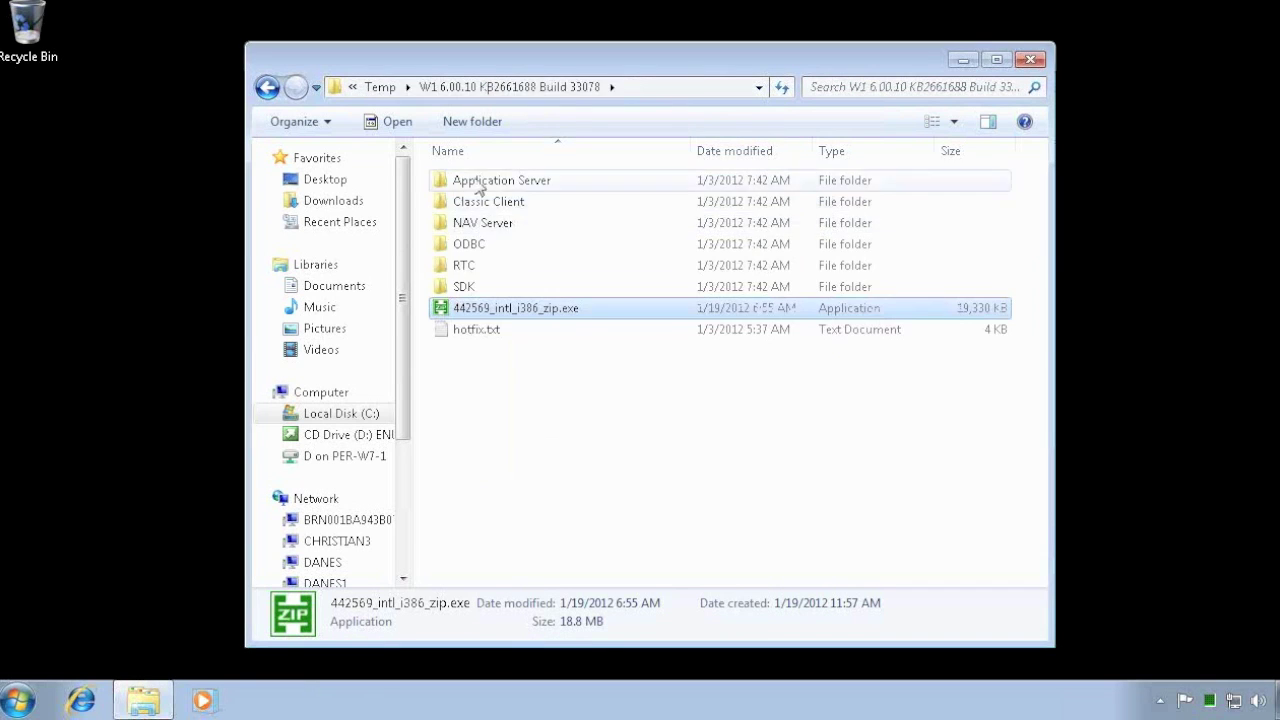
left_click(495, 183)
left_click(470, 202)
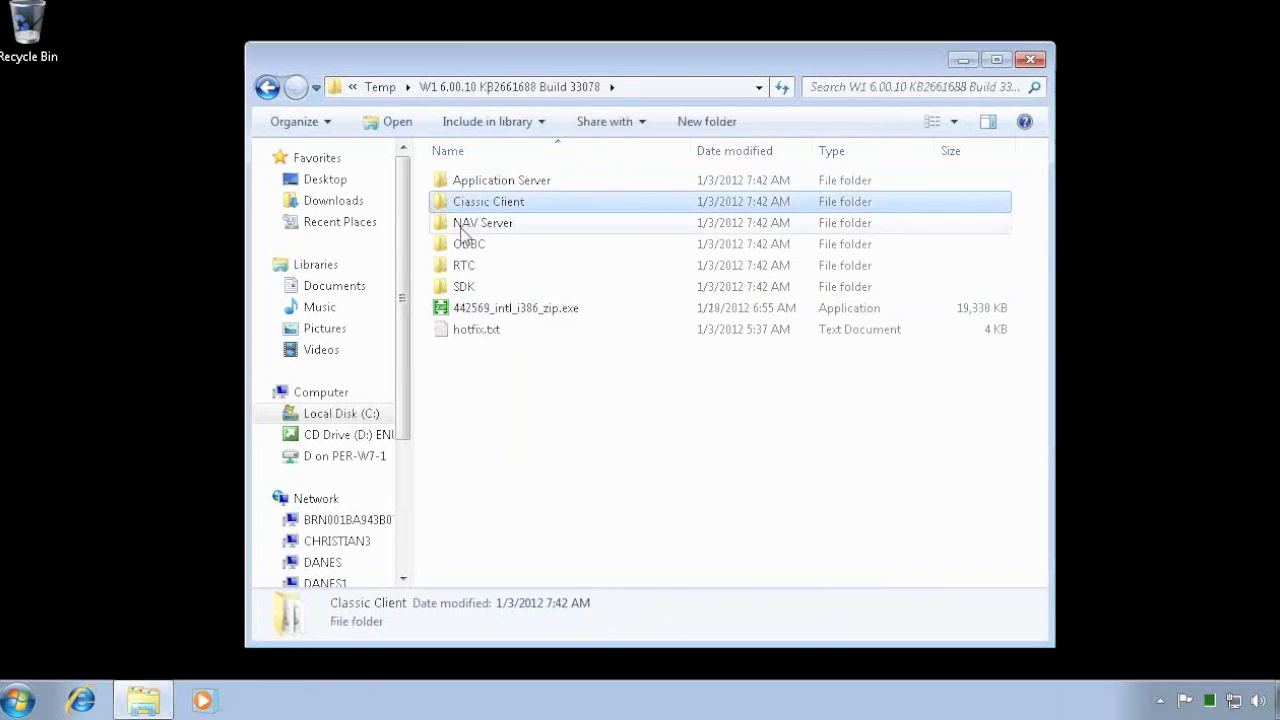
left_click(465, 223)
left_click(462, 244)
left_click(457, 287)
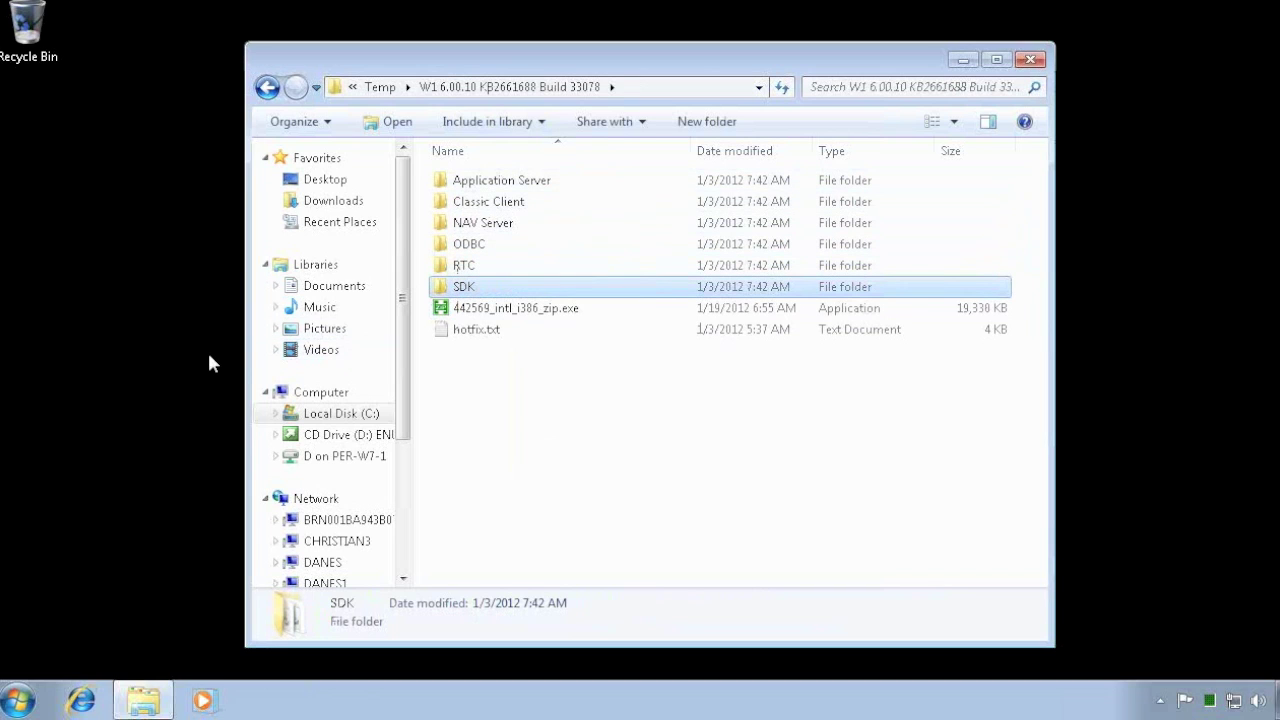
- Open the Services console with the Name column widened in the Standard view
key("super")
type("S")
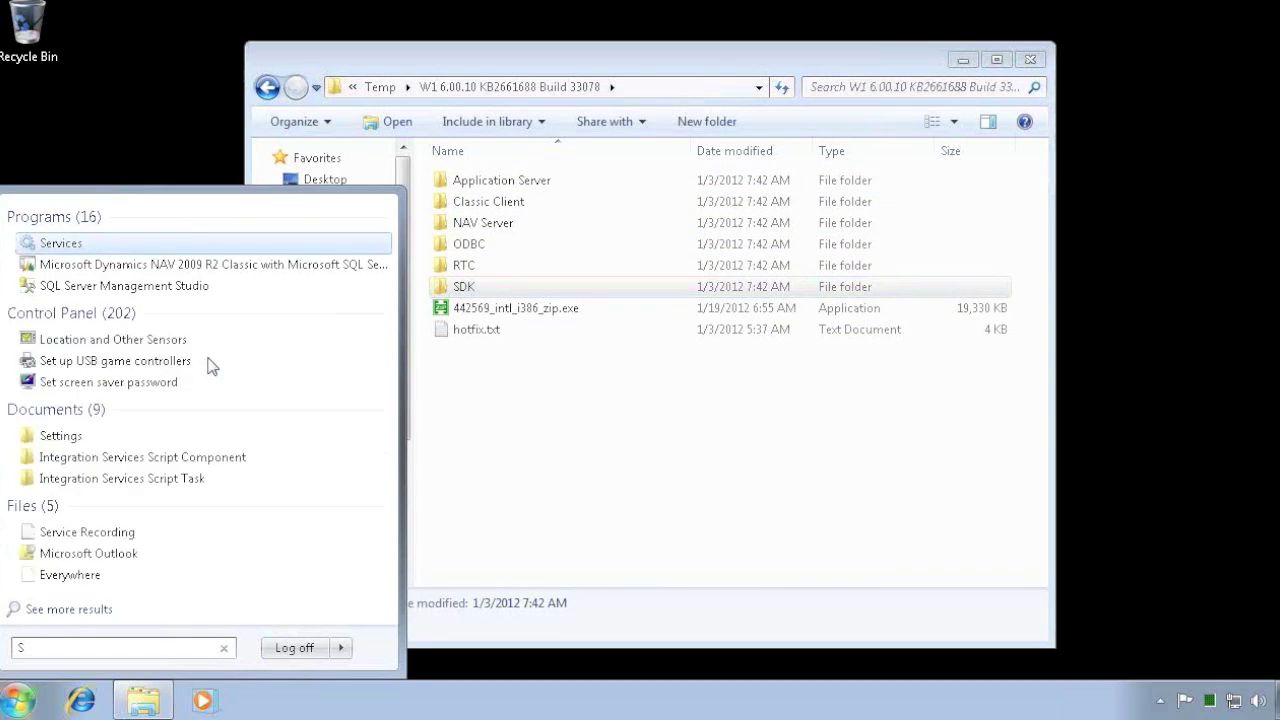
type("ERVICE")
key("Return")
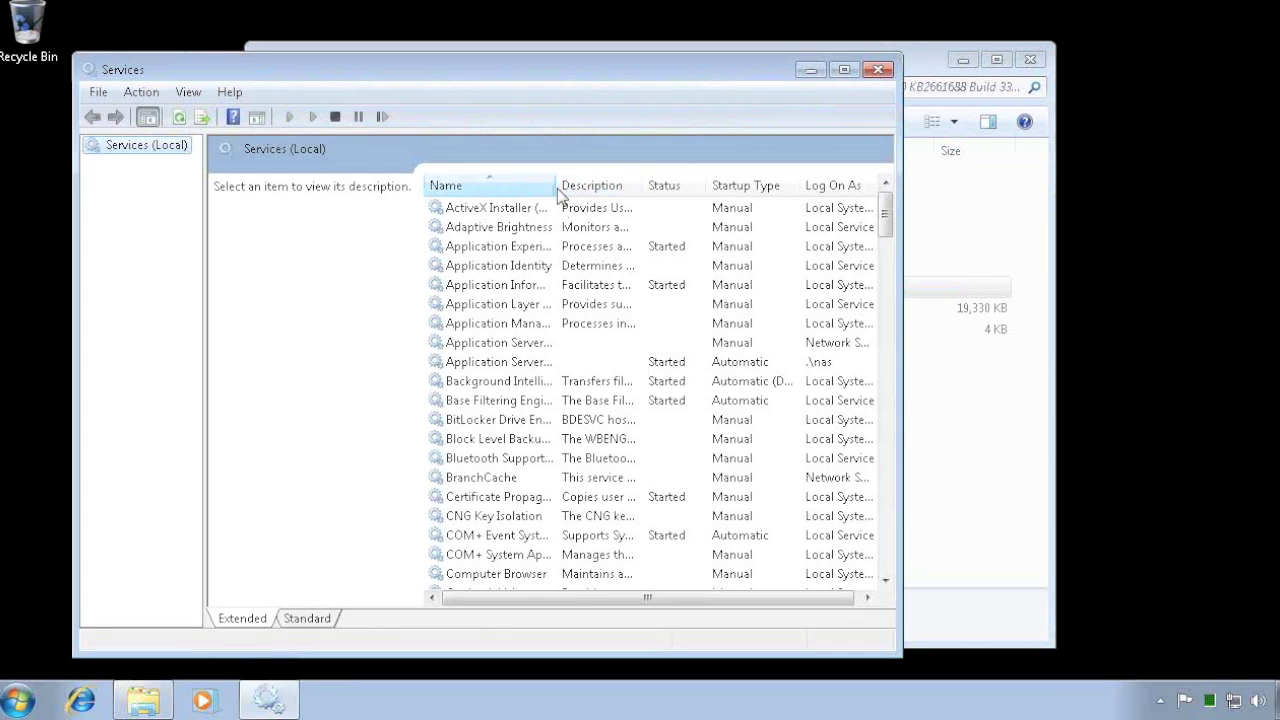
left_click_drag(554, 187, 834, 190)
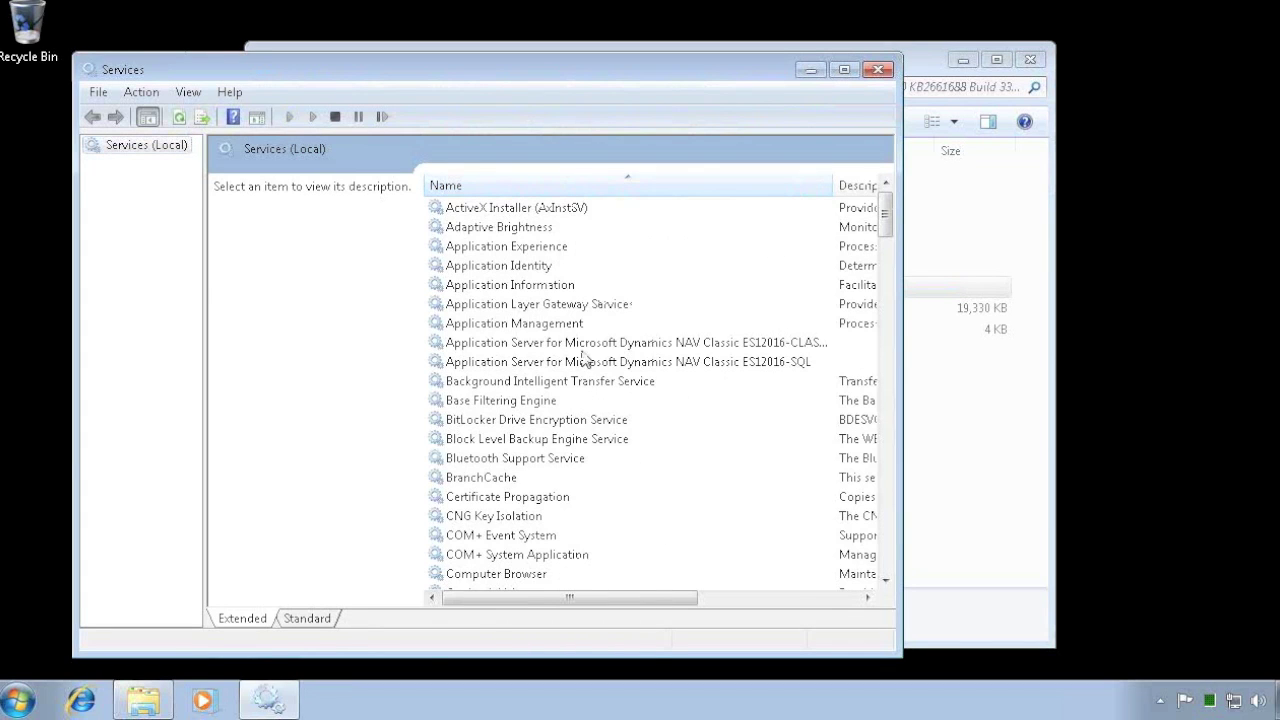
left_click(304, 619)
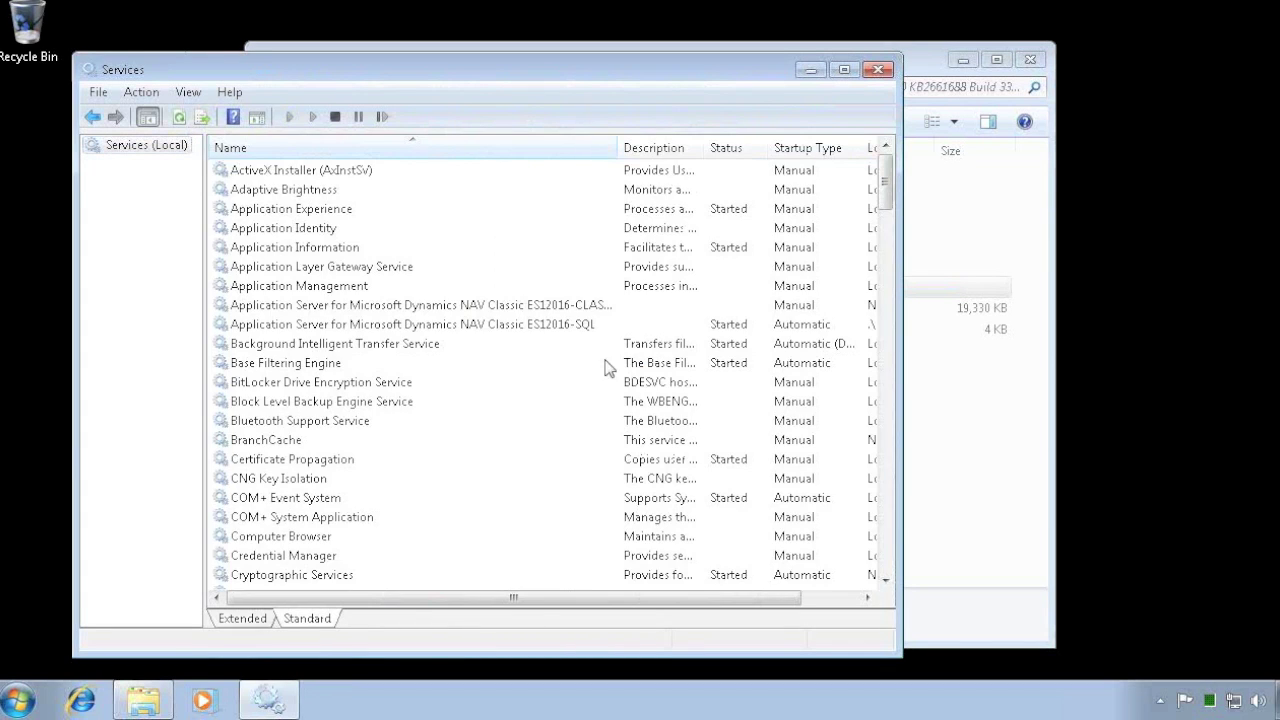
- Stop the NAV Classic ES12016-SQL application server service
right_click(434, 328)
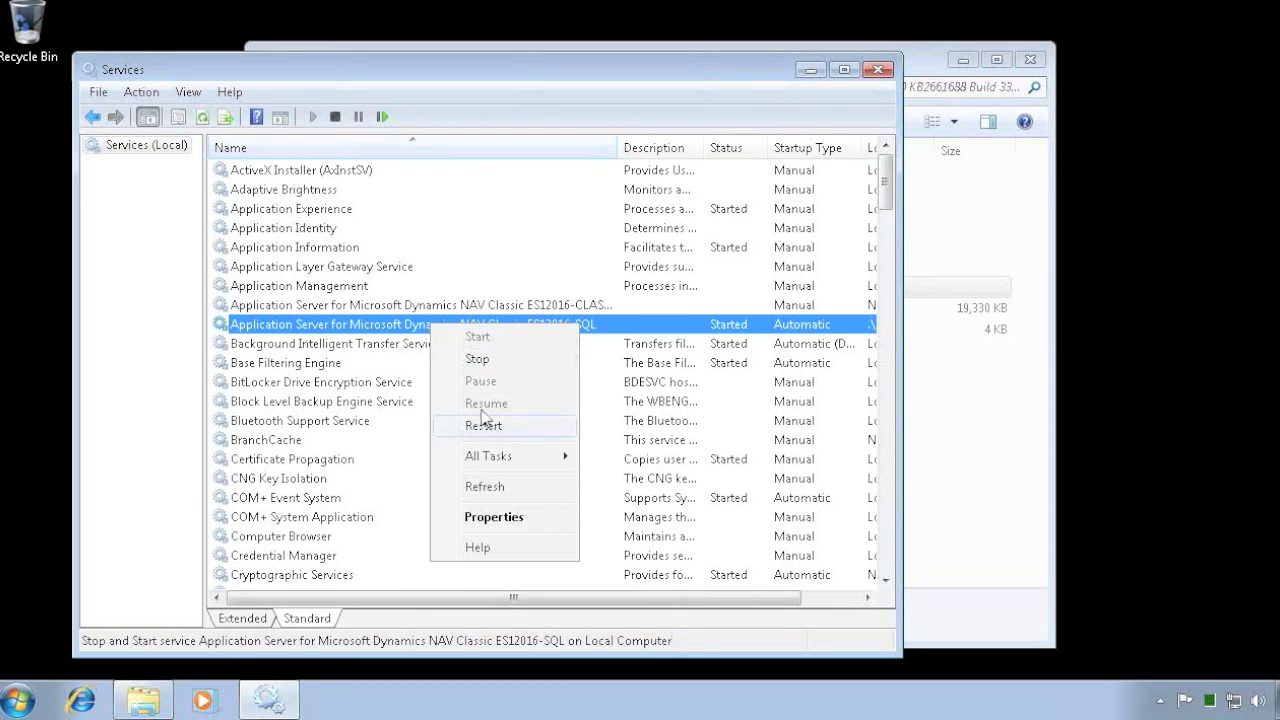
left_click(476, 360)
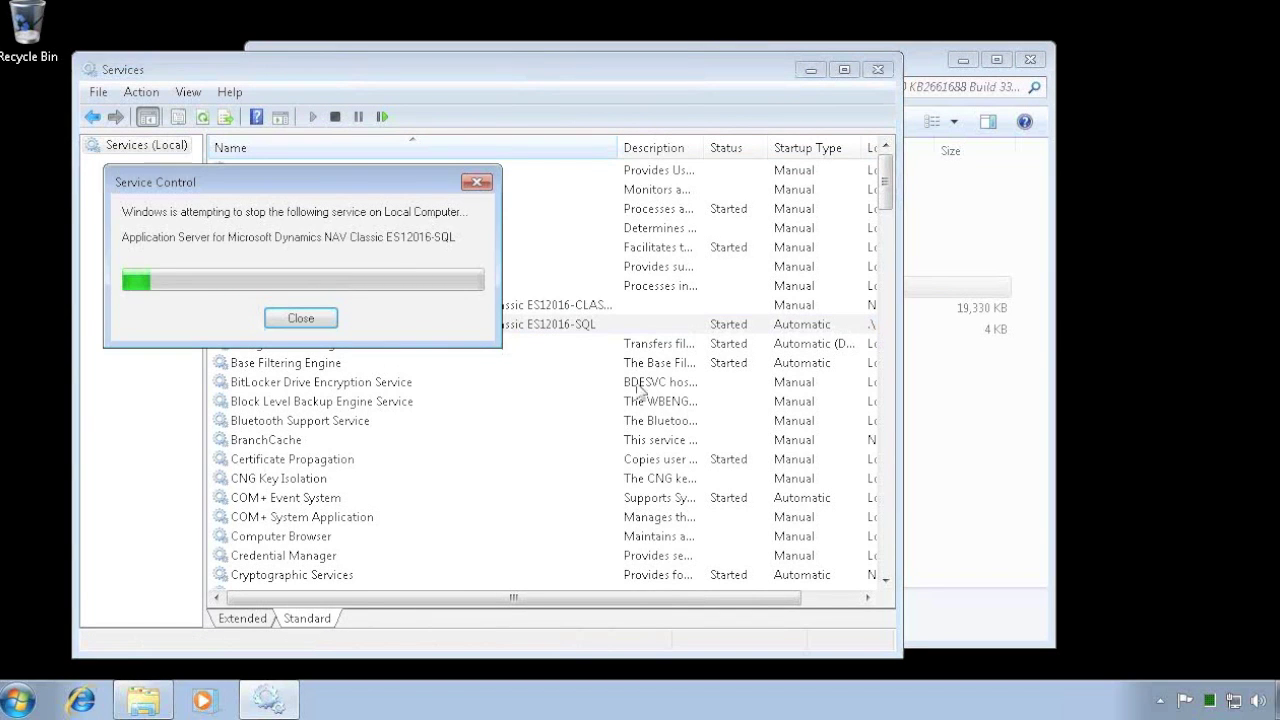
left_click(887, 540)
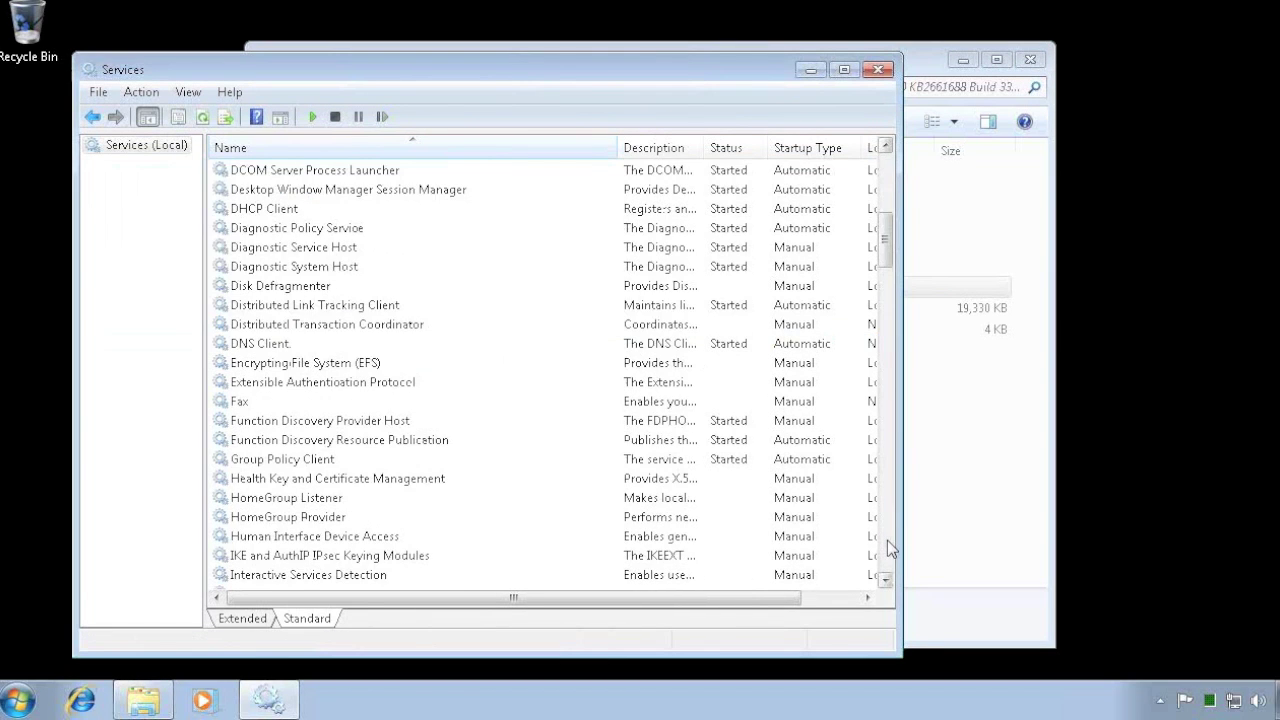
left_click(887, 540)
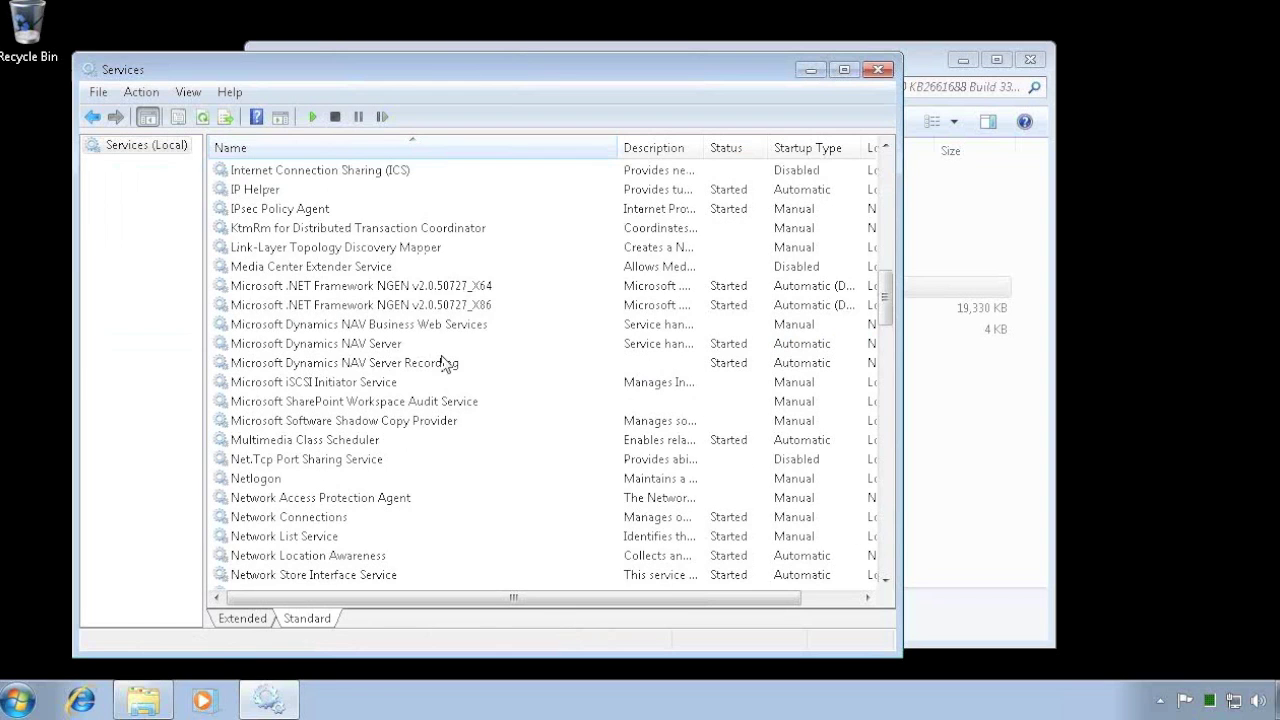
- Stop the Microsoft Dynamics NAV Server and NAV Server Recording services, leaving Business Web Services as is
left_click(331, 350)
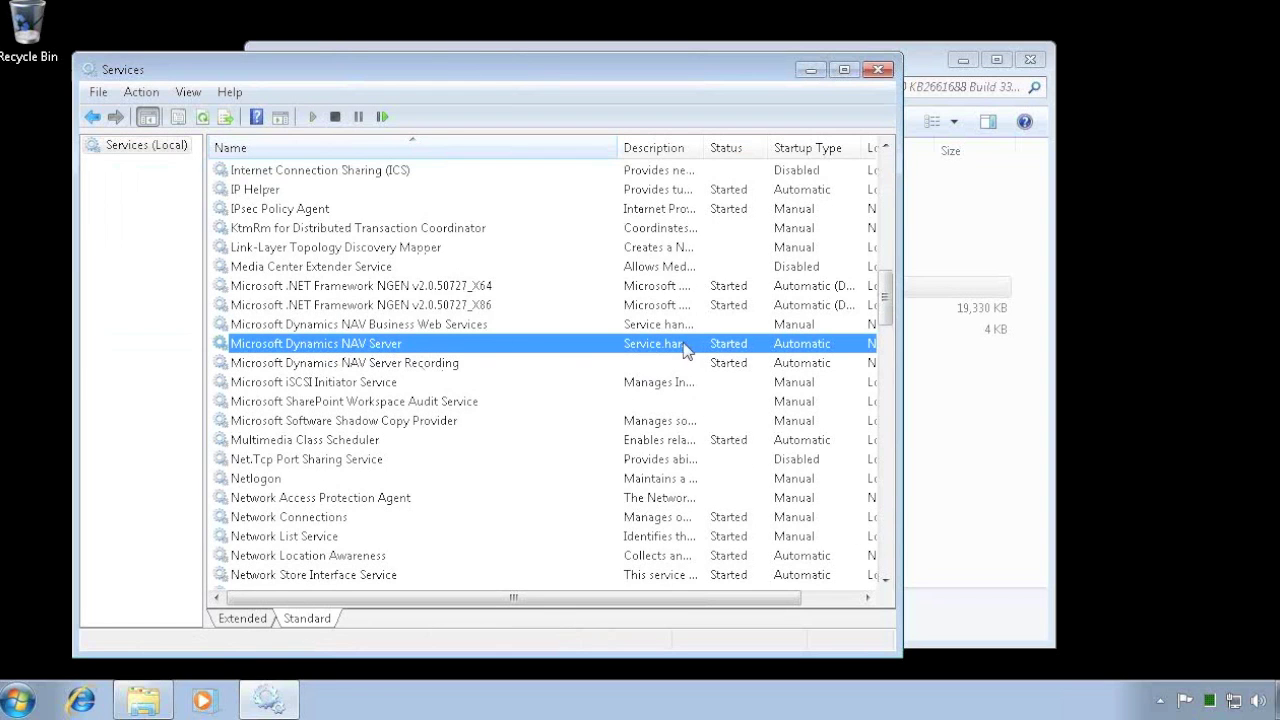
right_click(388, 350)
left_click(405, 376)
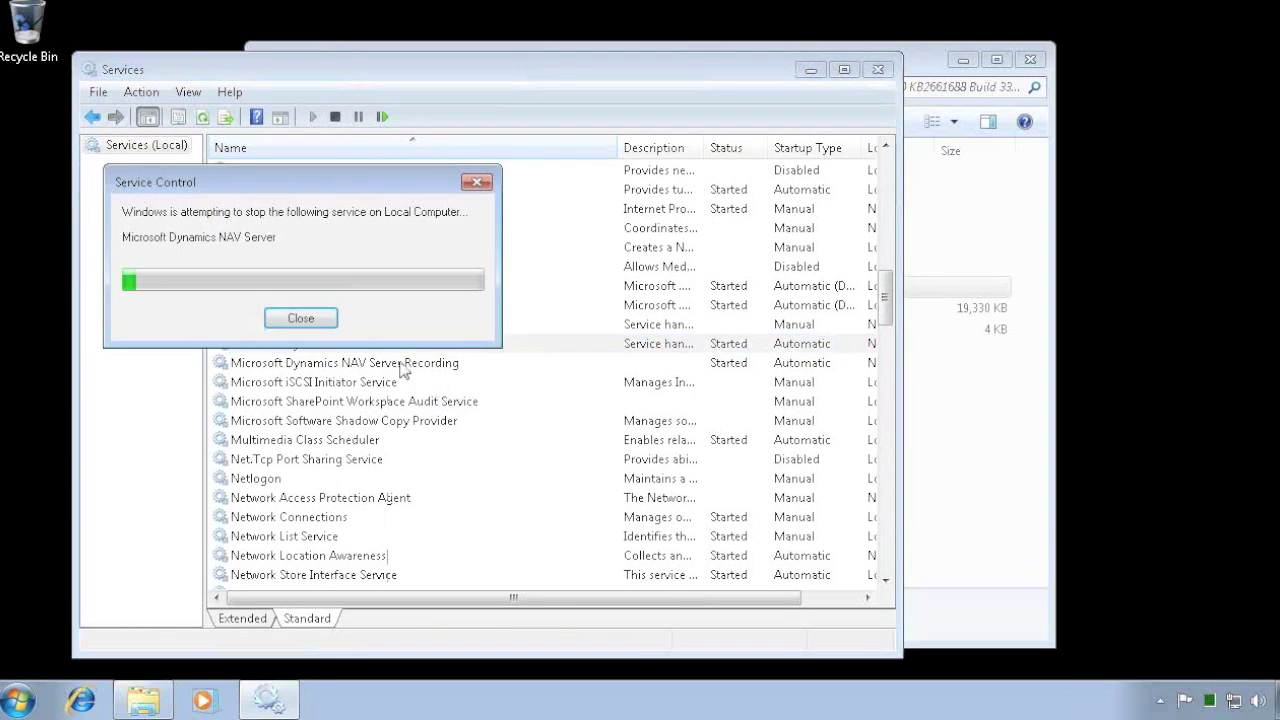
right_click(371, 364)
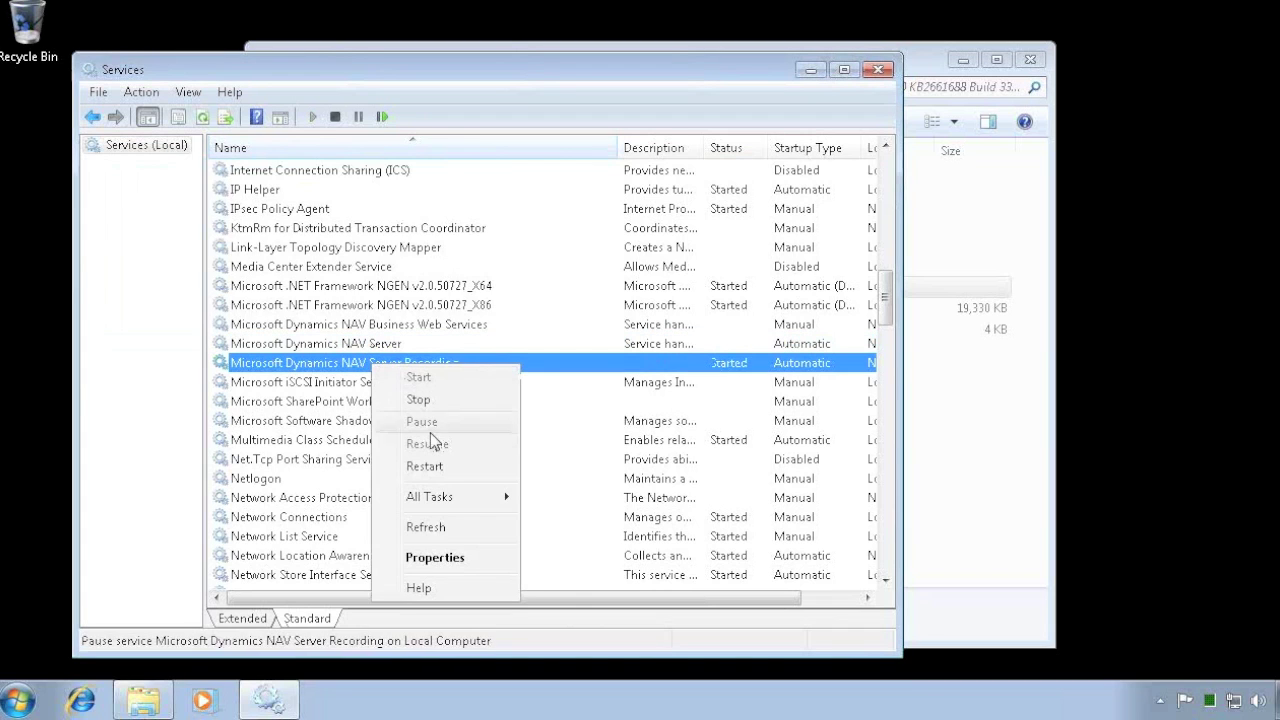
left_click(418, 401)
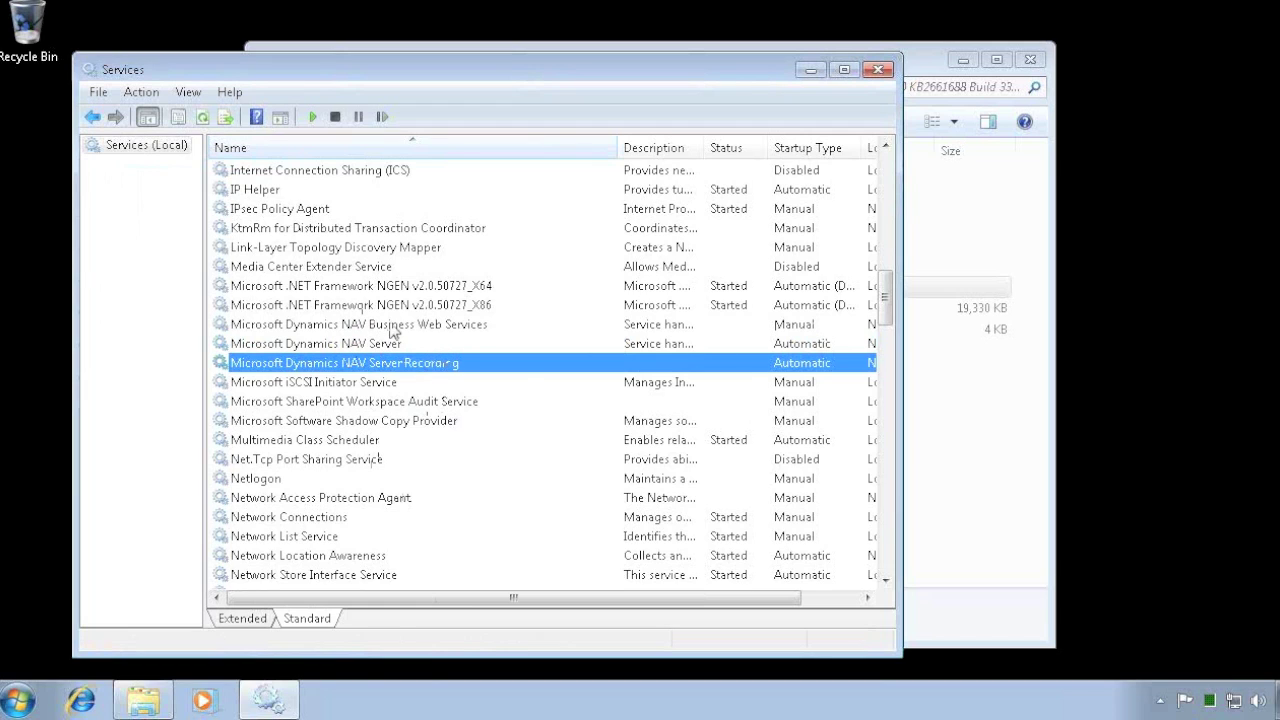
left_click(393, 326)
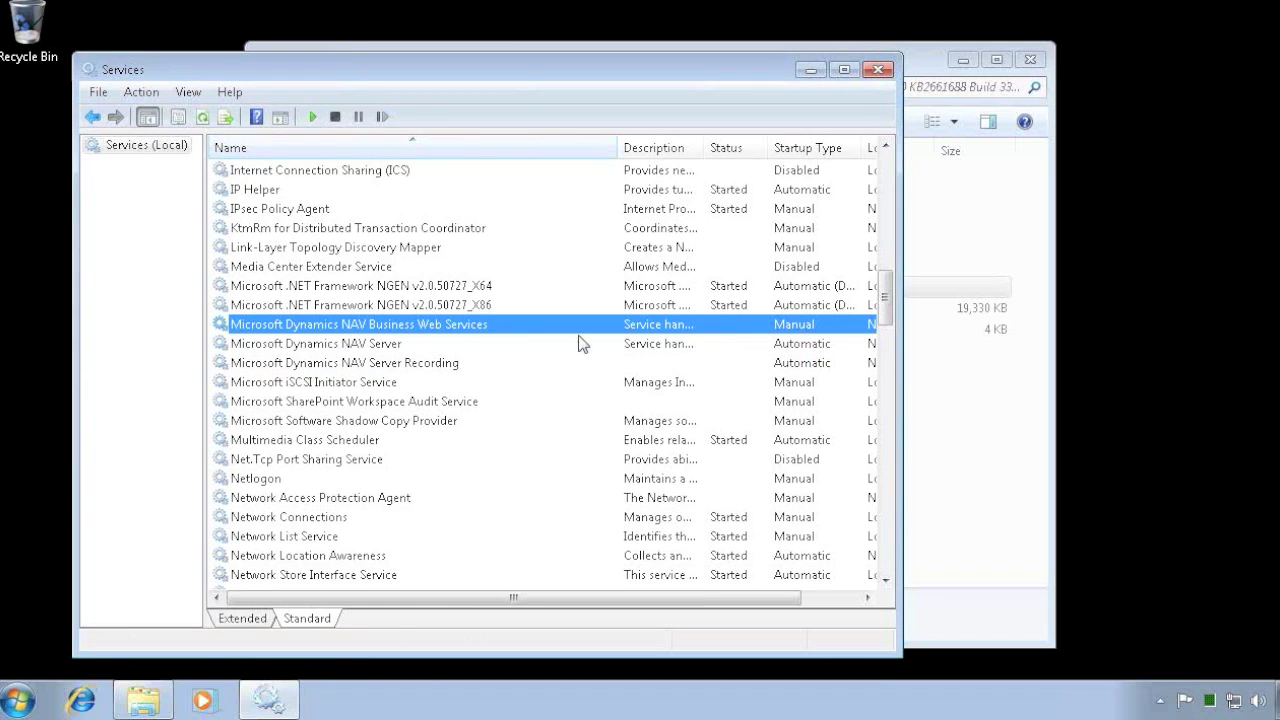
left_click(924, 68)
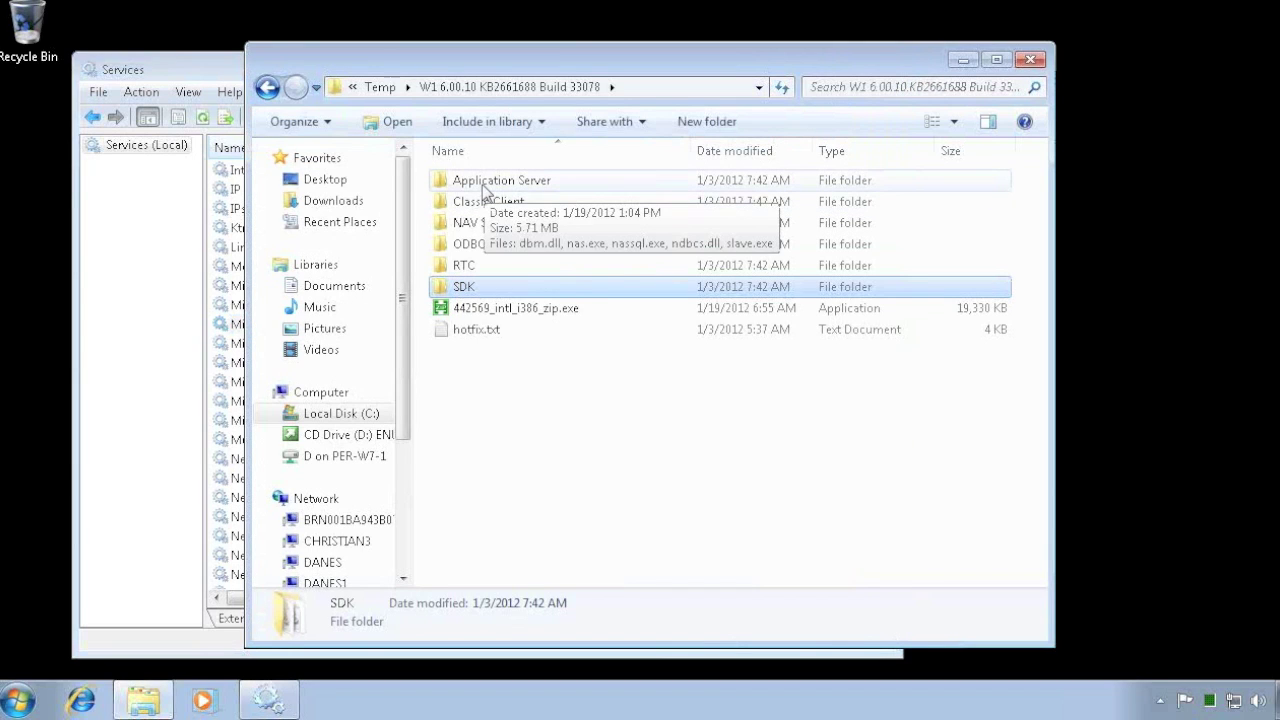
- Open the installed Program Files (x86)\Microsoft Dynamics NAV\60\Application Server folder in a second window
left_click(352, 414)
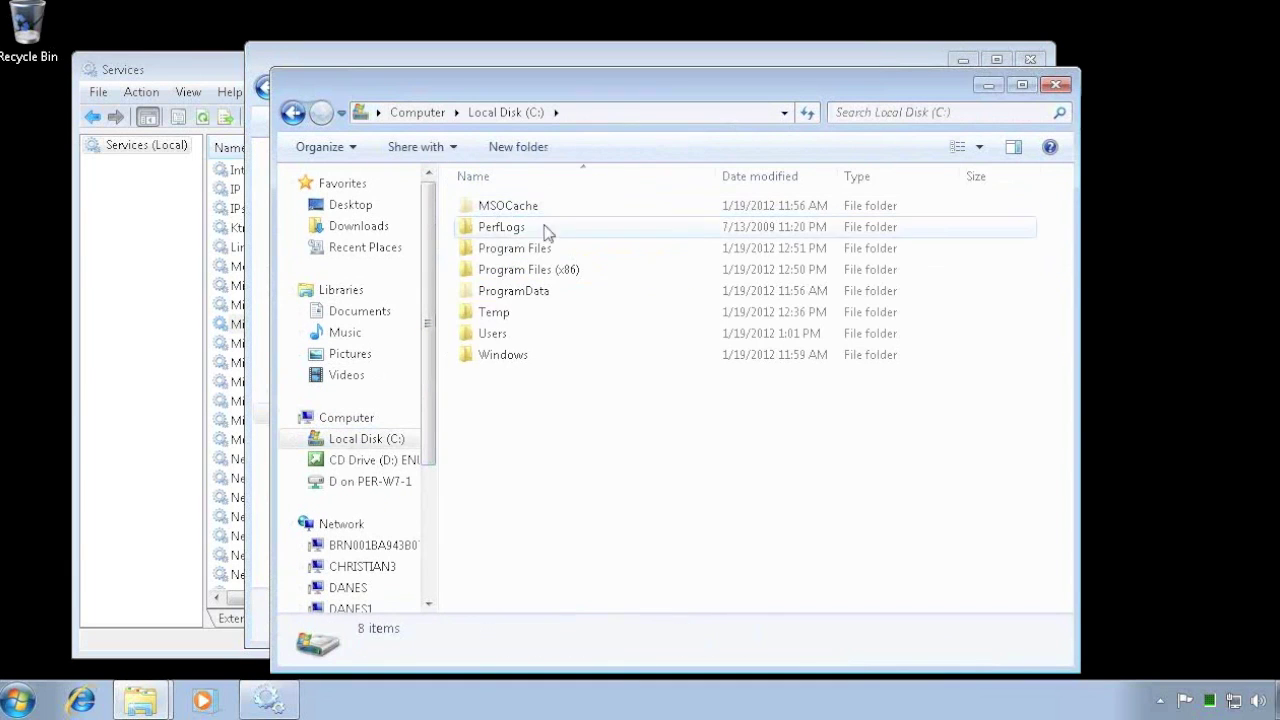
double_click(500, 270)
left_click(518, 292)
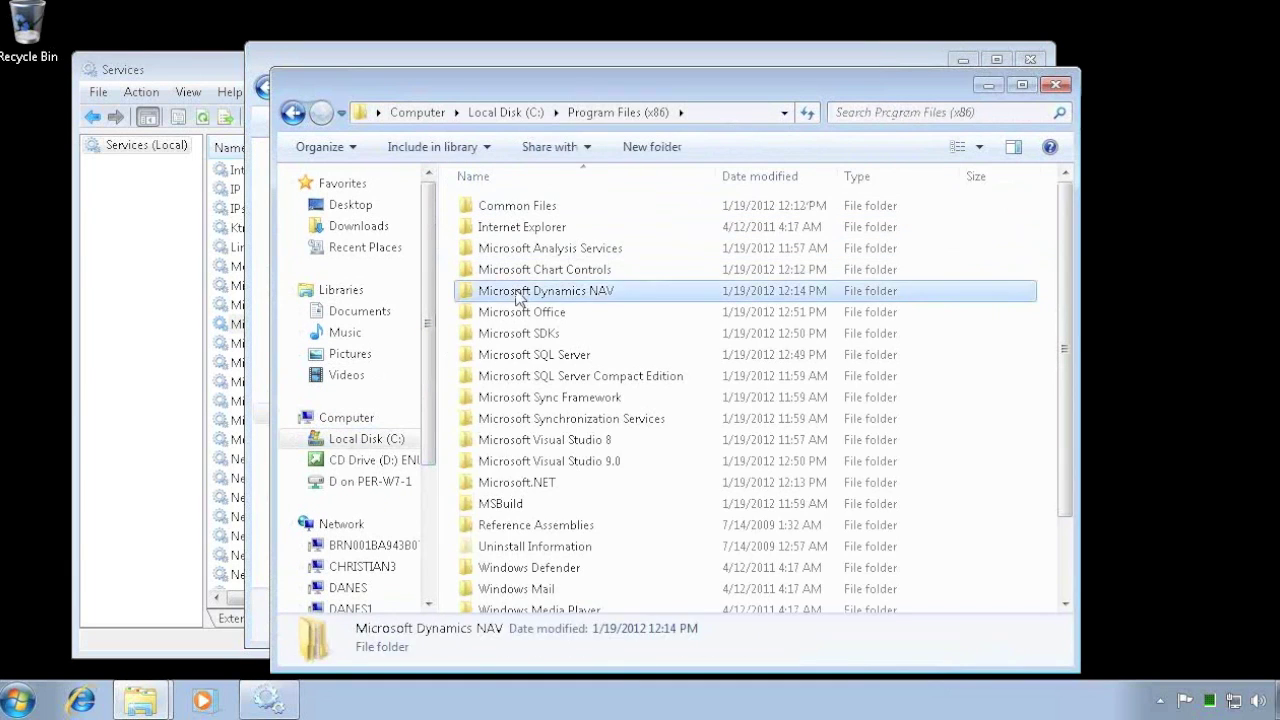
double_click(518, 292)
double_click(489, 212)
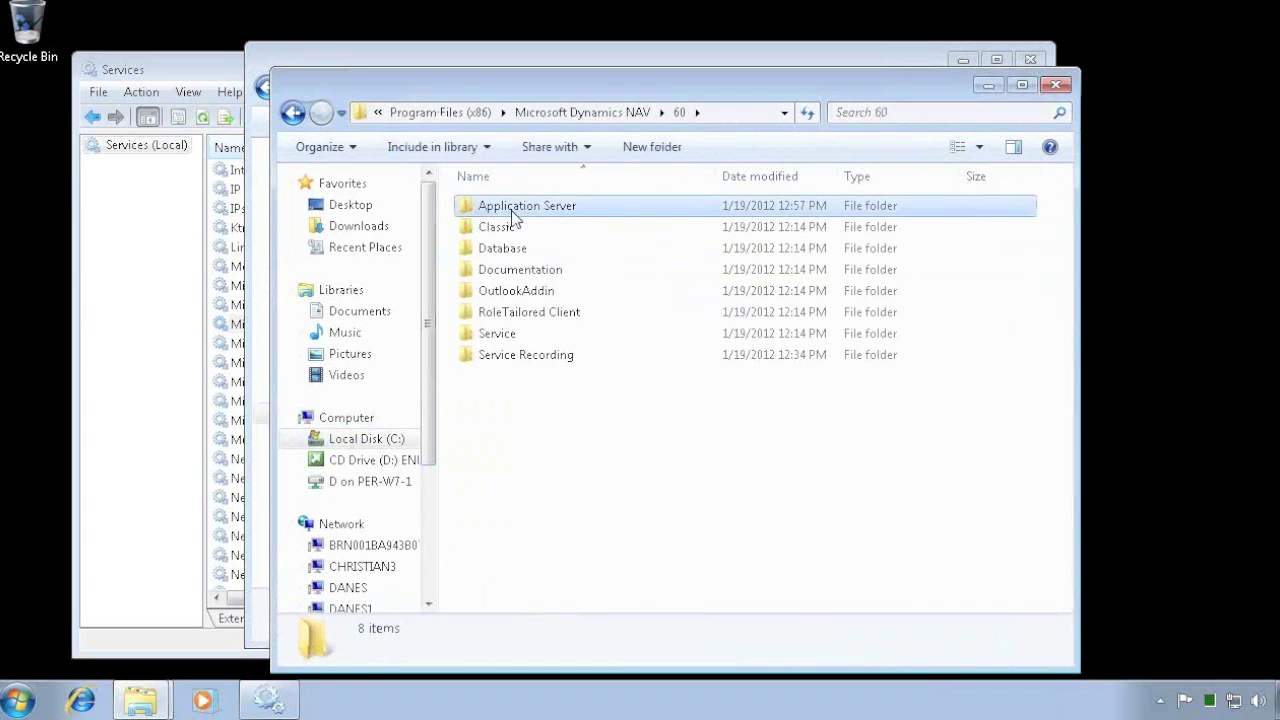
double_click(512, 210)
left_click_drag(551, 95, 718, 69)
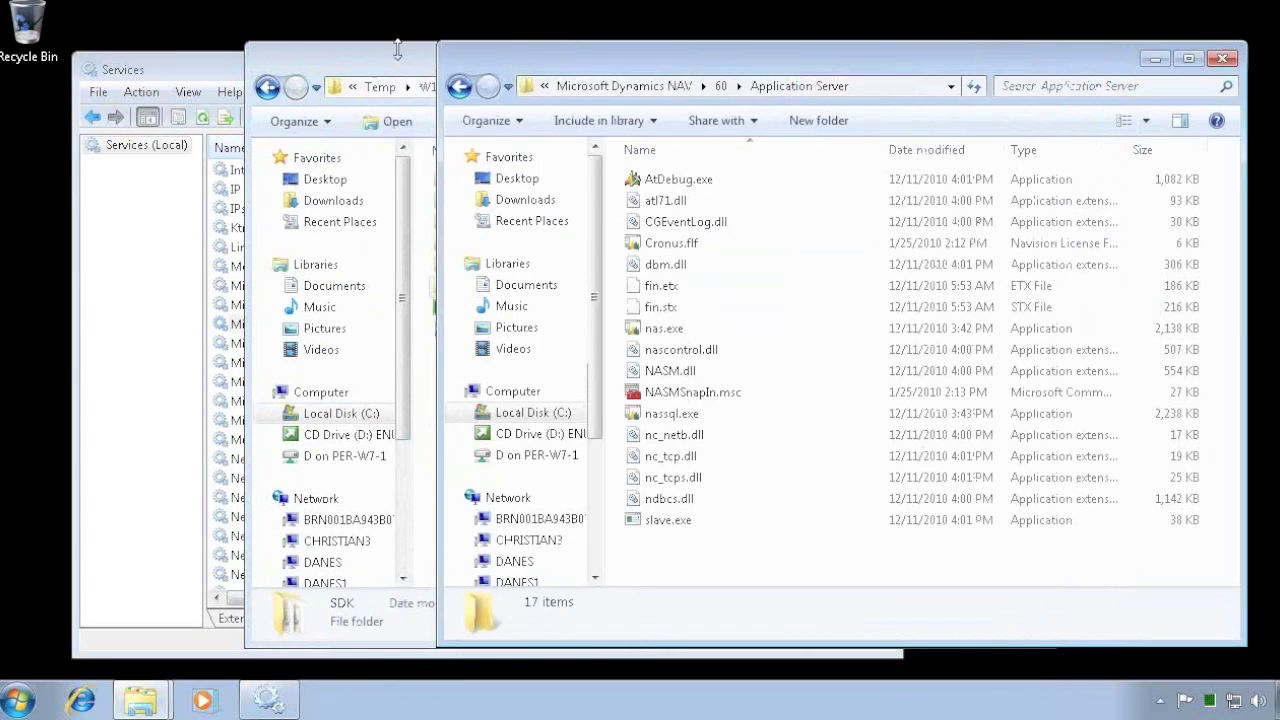
- Copy all five files from the hotfix's Application Server folder
left_click(369, 68)
left_click_drag(369, 68, 241, 78)
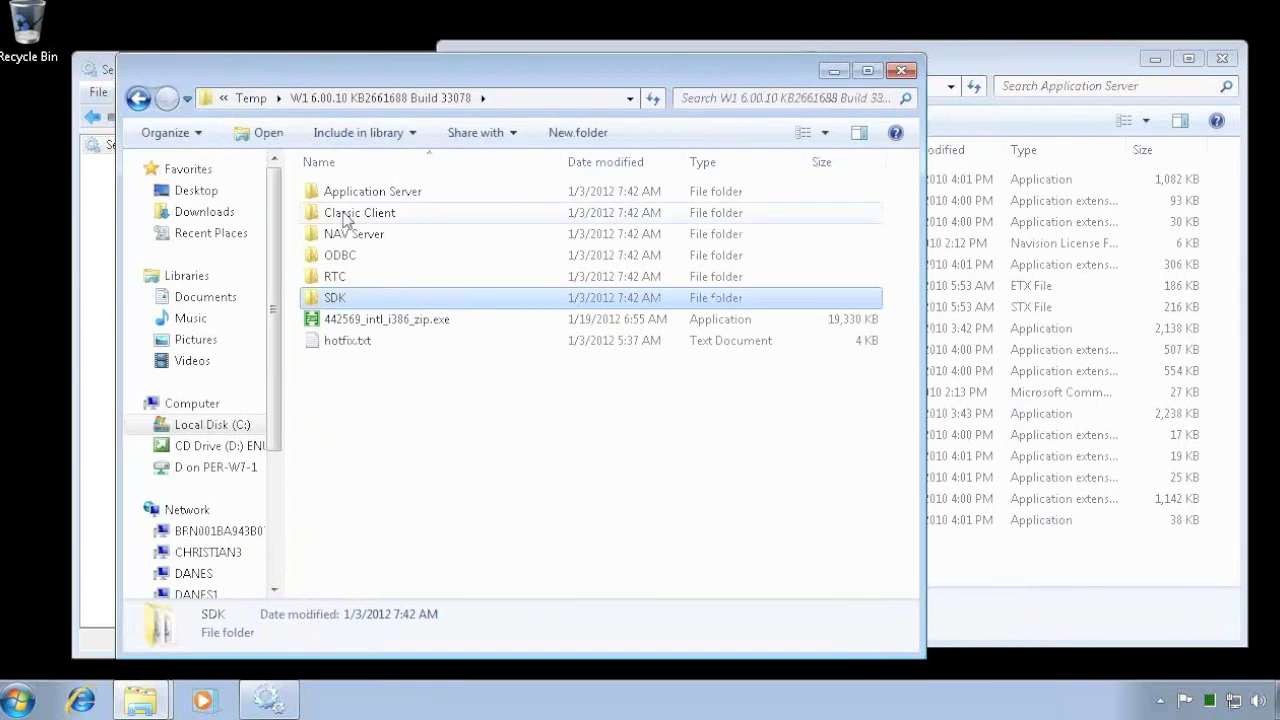
double_click(362, 193)
left_click(352, 214)
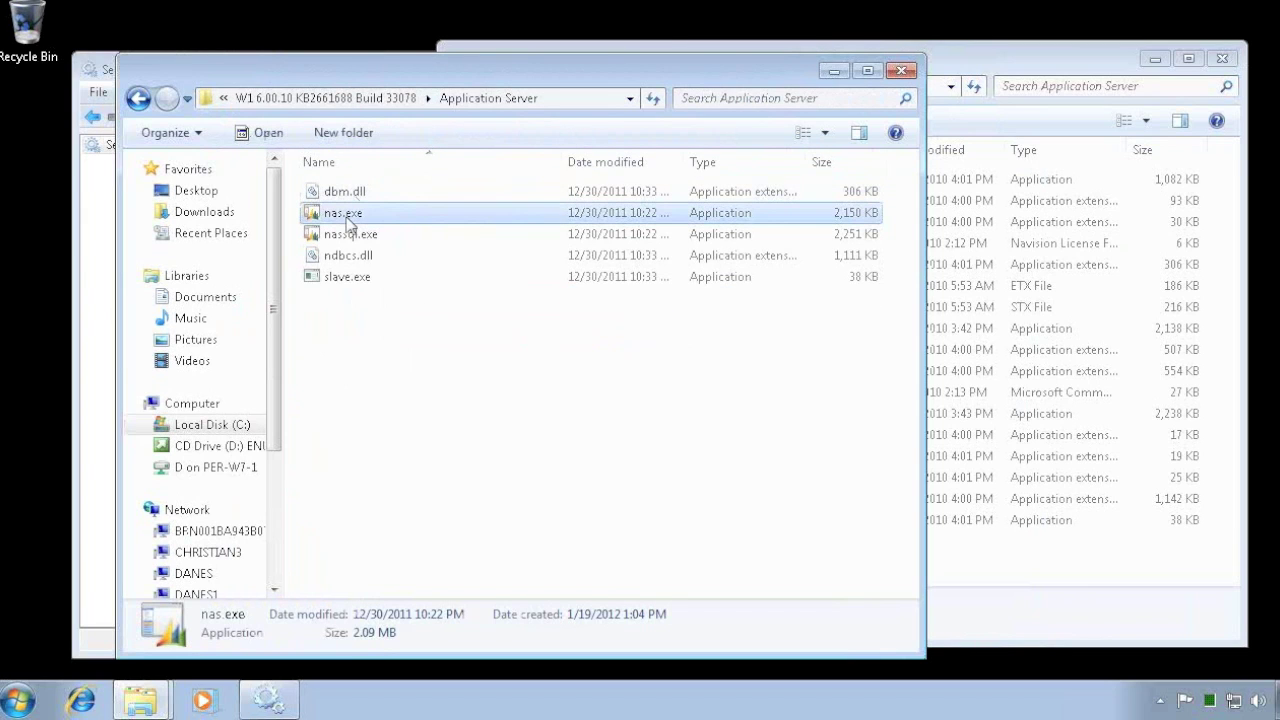
right_click(346, 216)
left_click(429, 196)
key("ctrl+a")
right_click(337, 238)
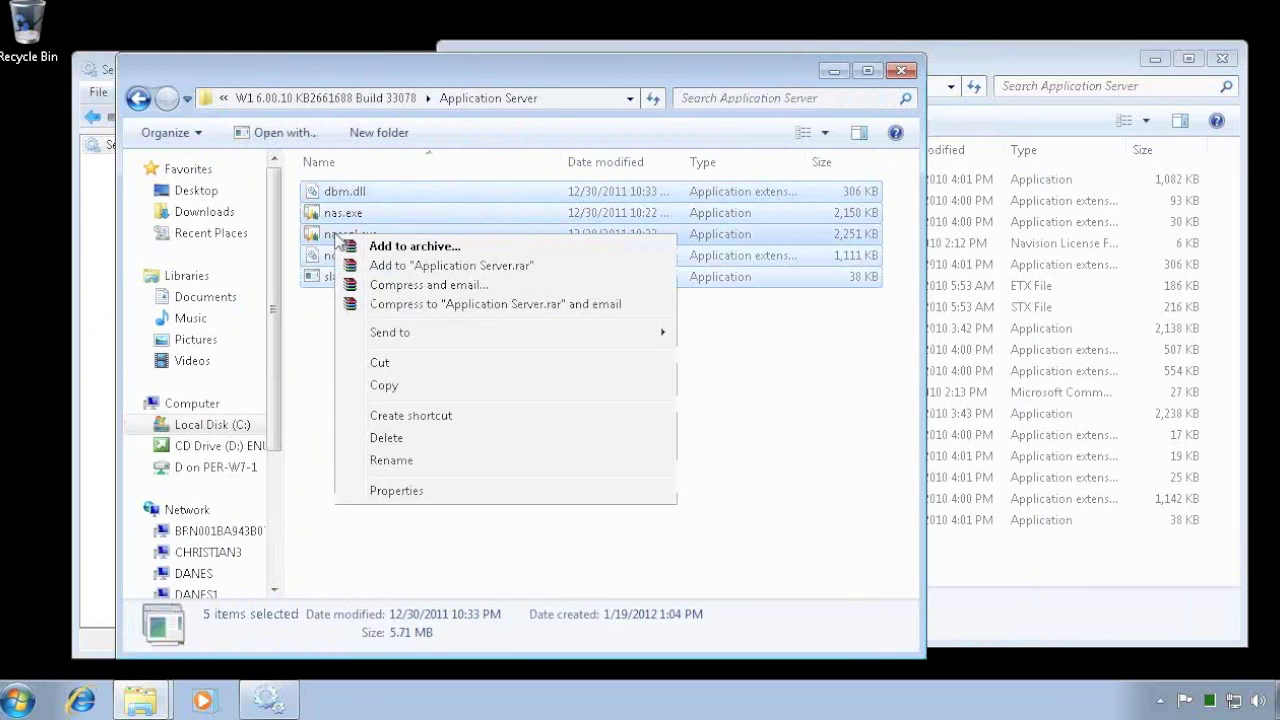
left_click(391, 385)
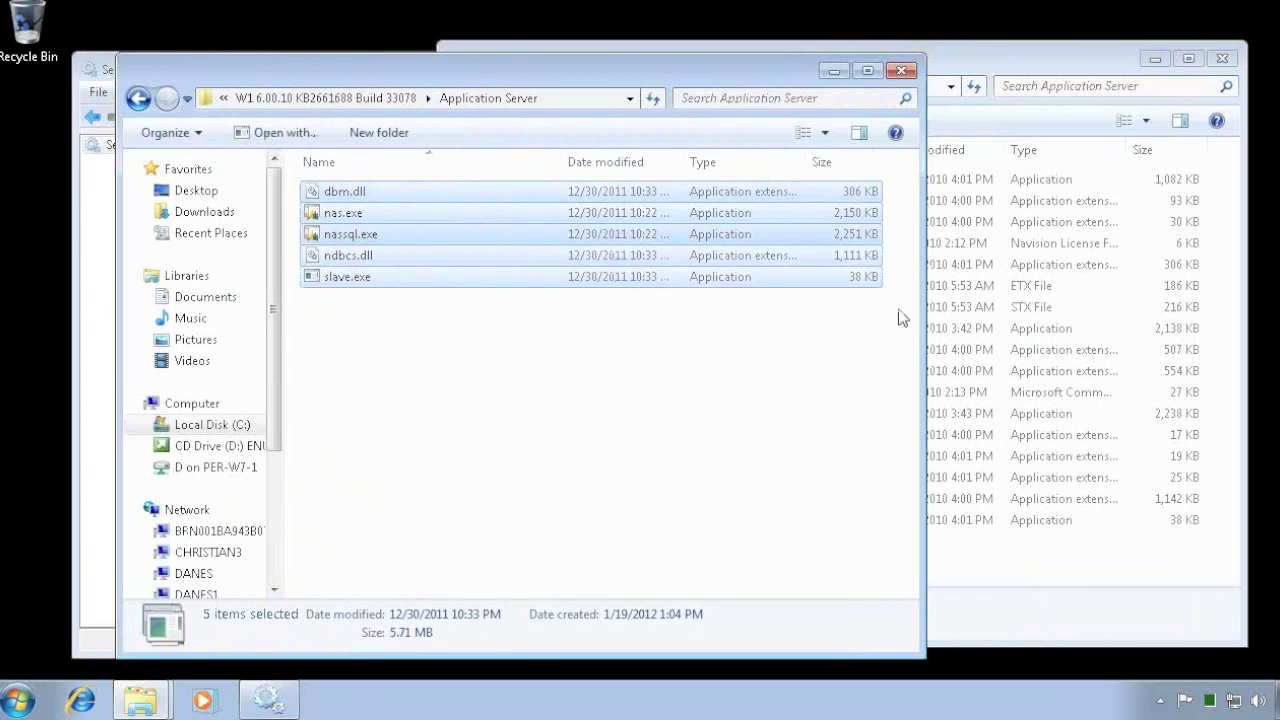
- Paste the five files into the installed Application Server folder, replacing the existing versions
left_click(995, 66)
right_click(752, 279)
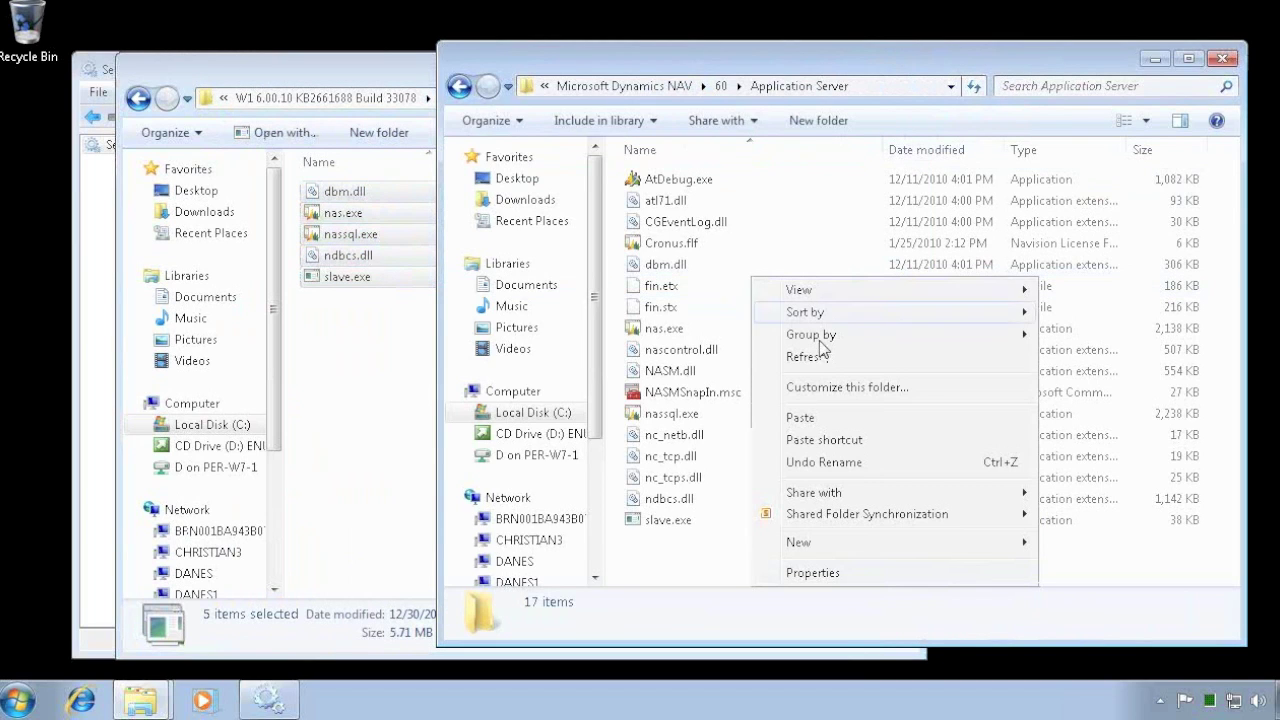
left_click(805, 417)
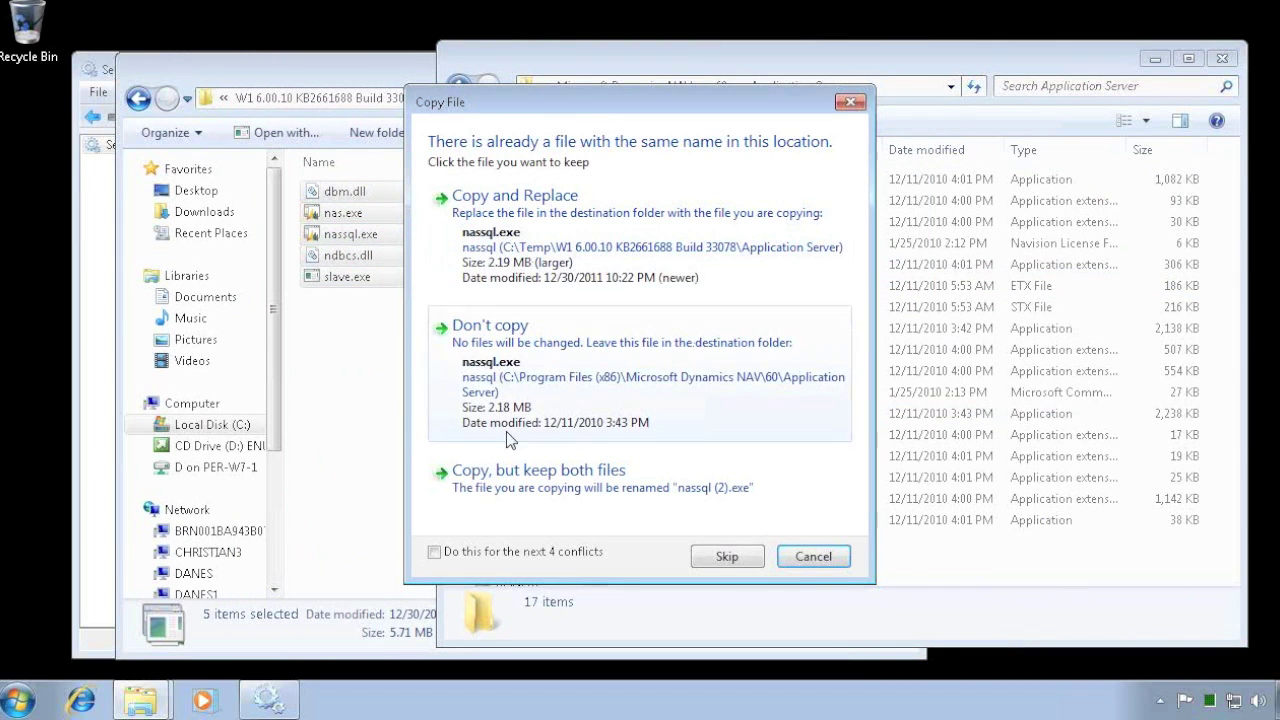
left_click(513, 216)
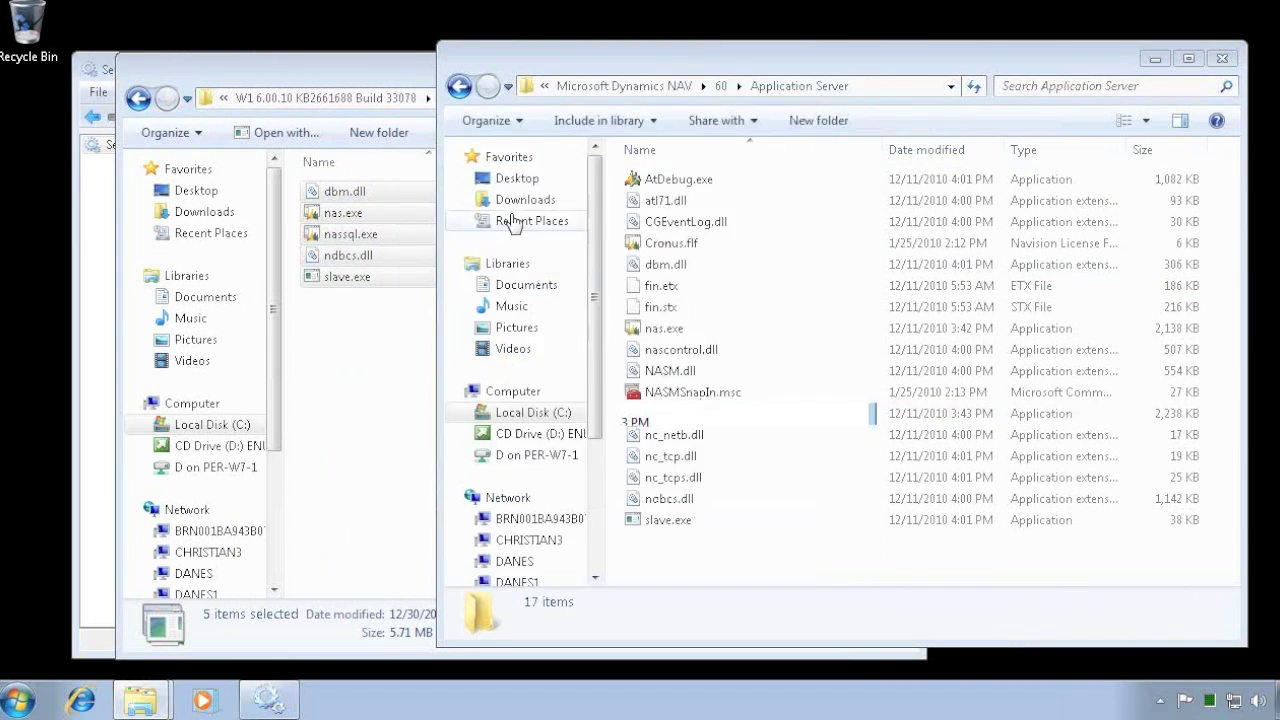
left_click(616, 412)
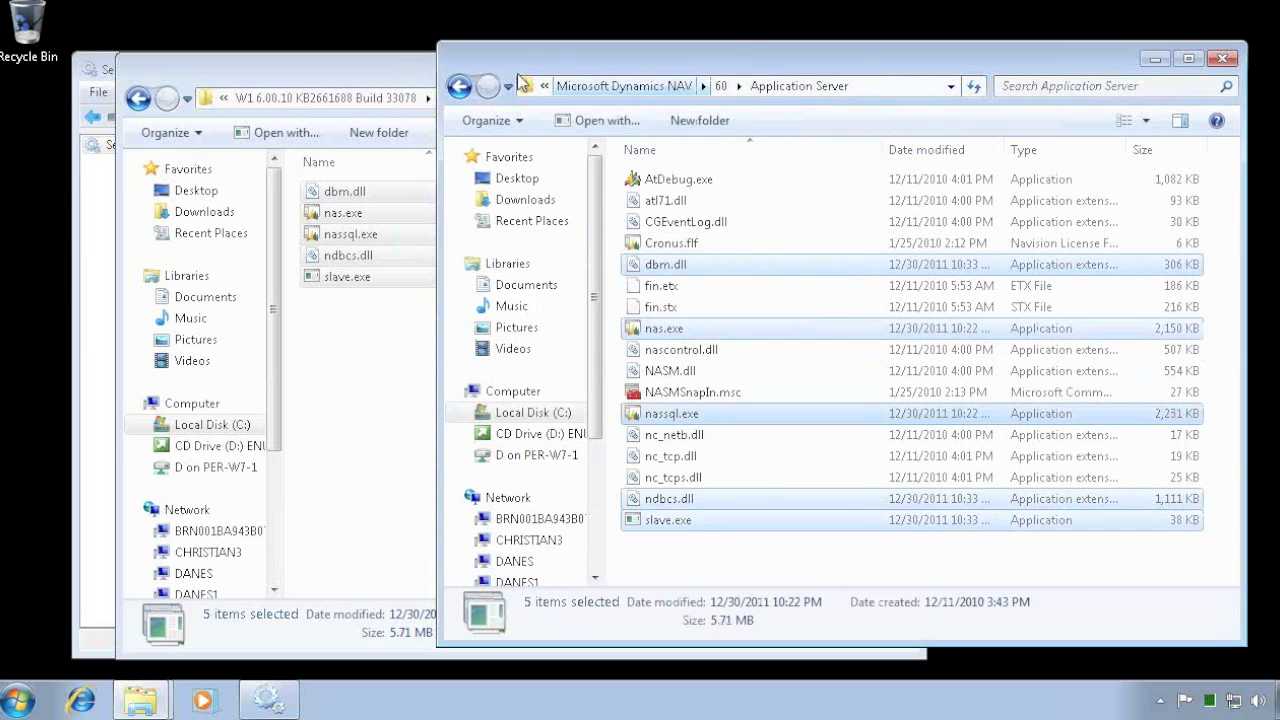
left_click(461, 87)
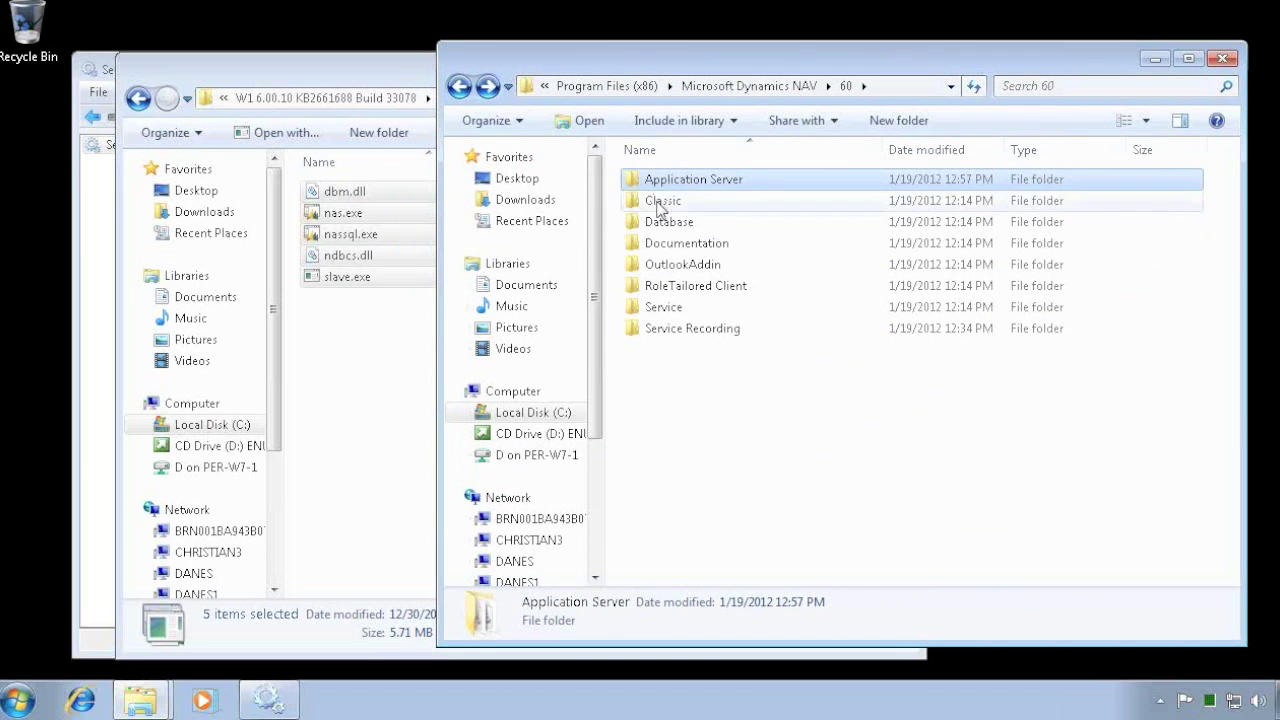
double_click(660, 204)
- Copy all 11 files from the hotfix Classic Client folder
left_click(285, 70)
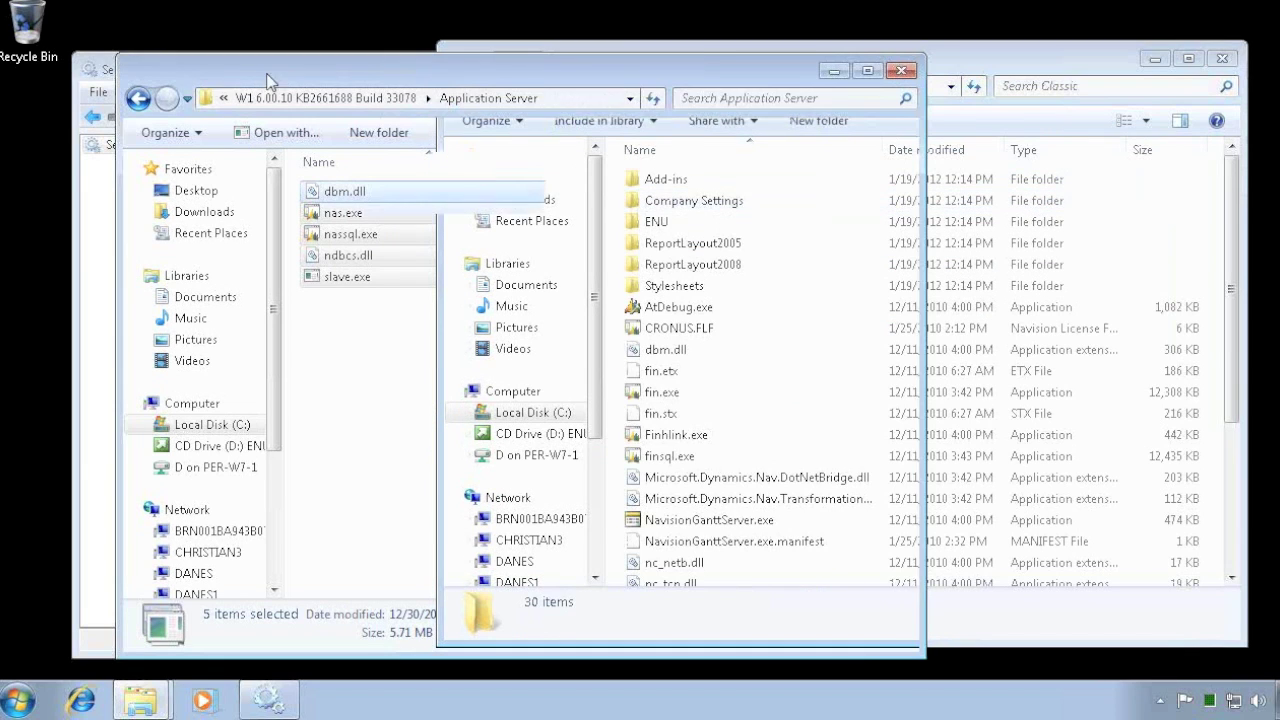
left_click(138, 97)
double_click(360, 215)
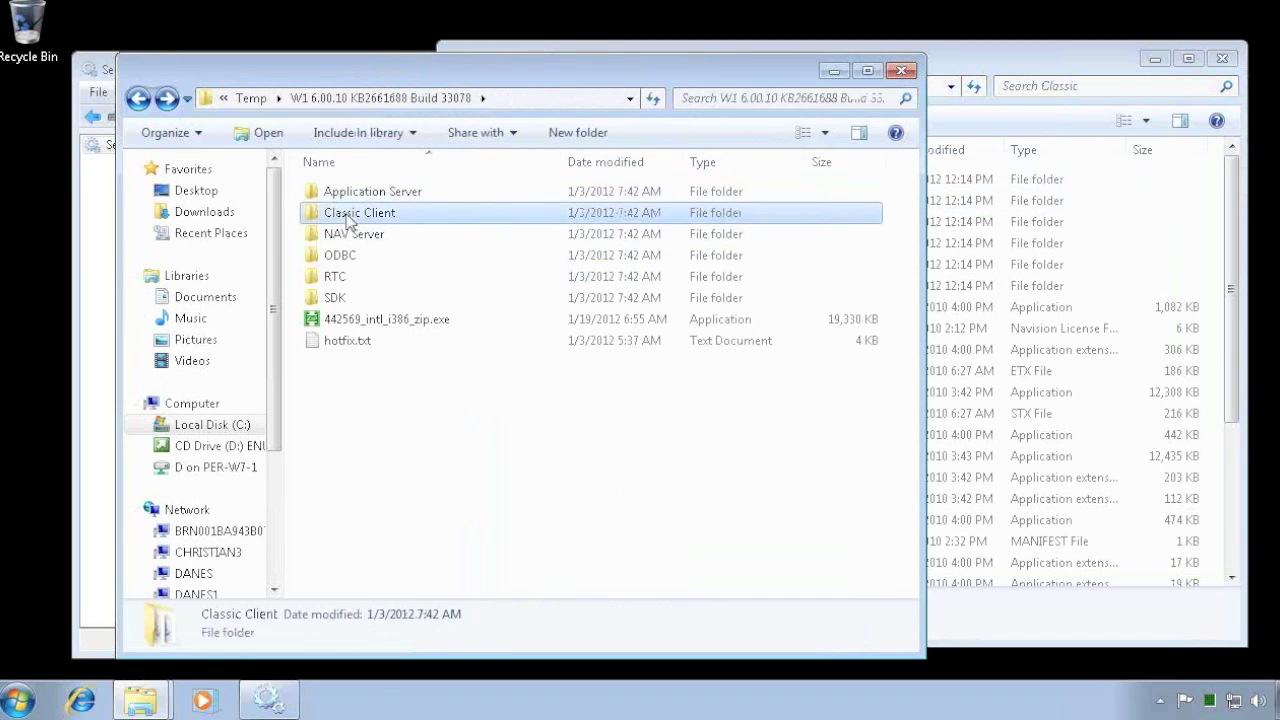
left_click(440, 213)
key("ctrl+a")
right_click(362, 257)
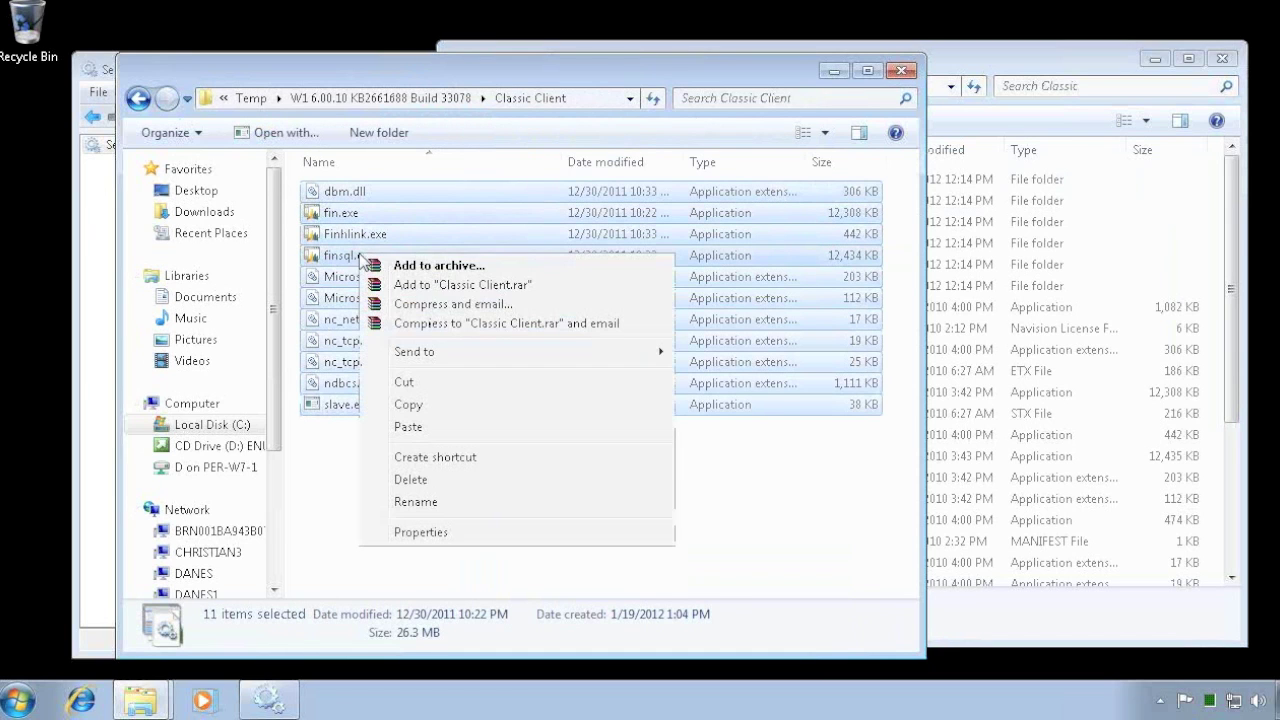
left_click(410, 405)
- Paste them into the installed Classic folder, replacing all conflicting files with administrator permission
left_click(960, 63)
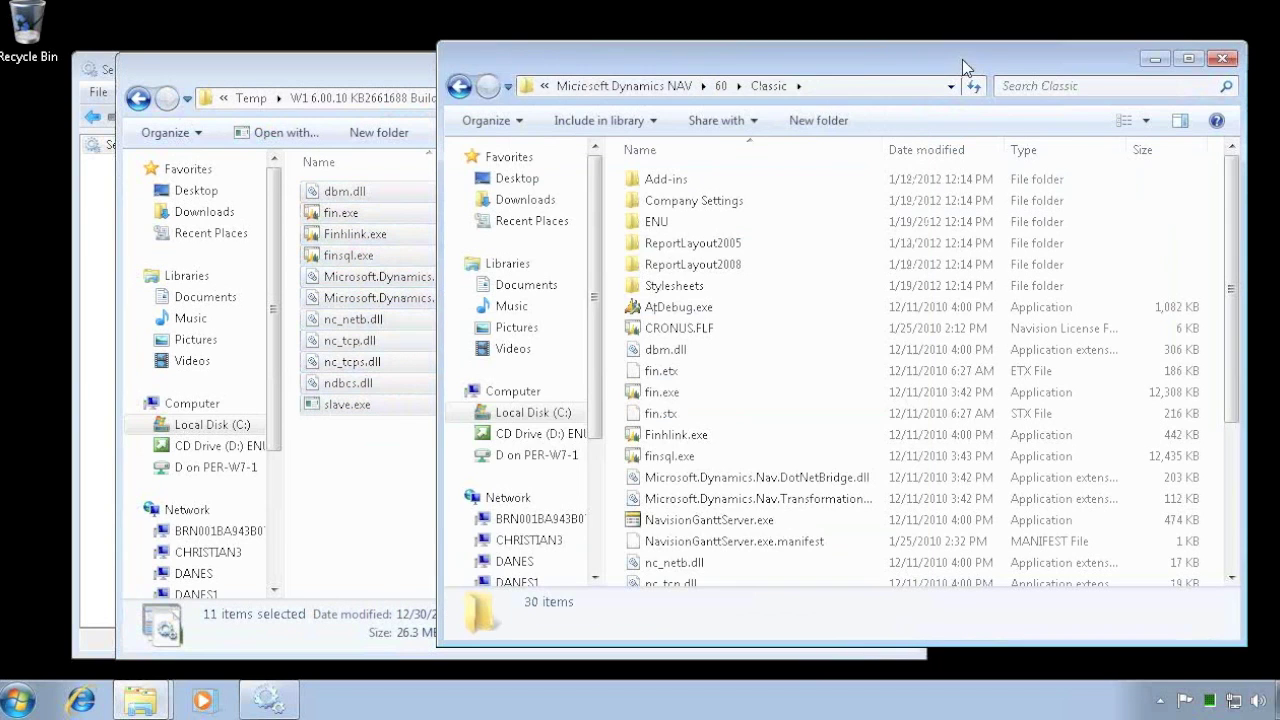
right_click(810, 224)
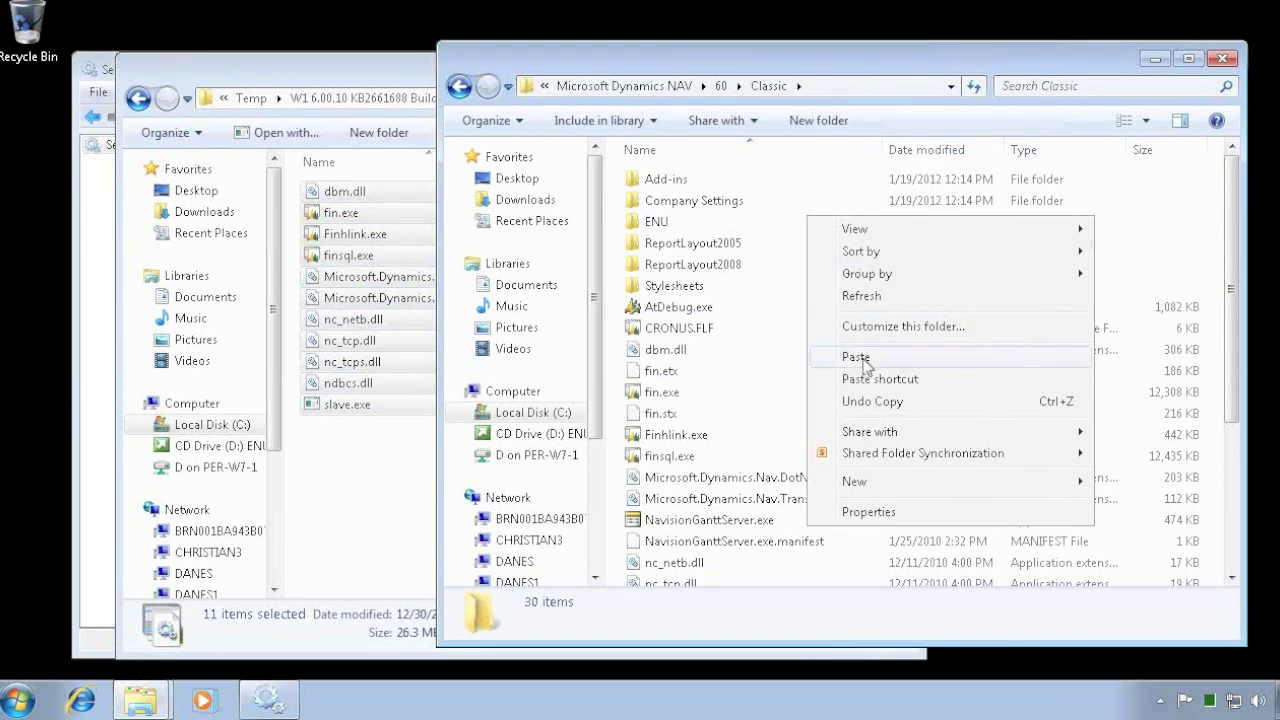
left_click(851, 434)
left_click(516, 546)
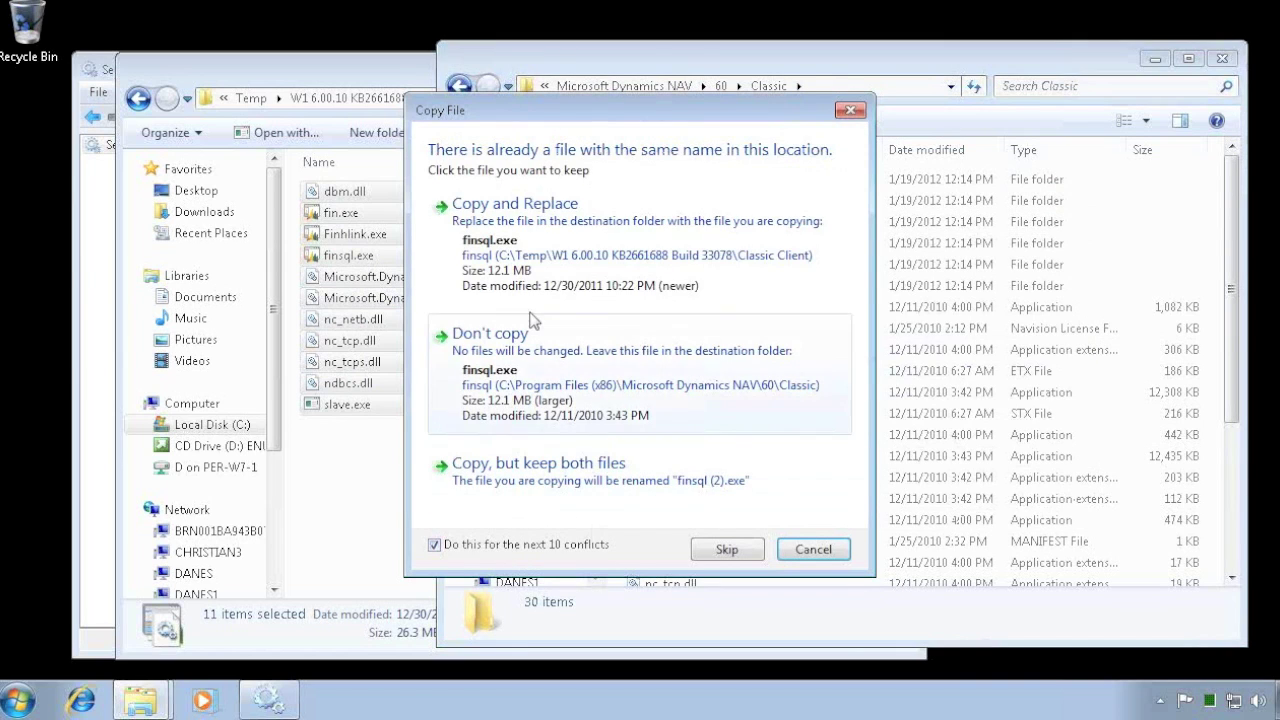
left_click(514, 226)
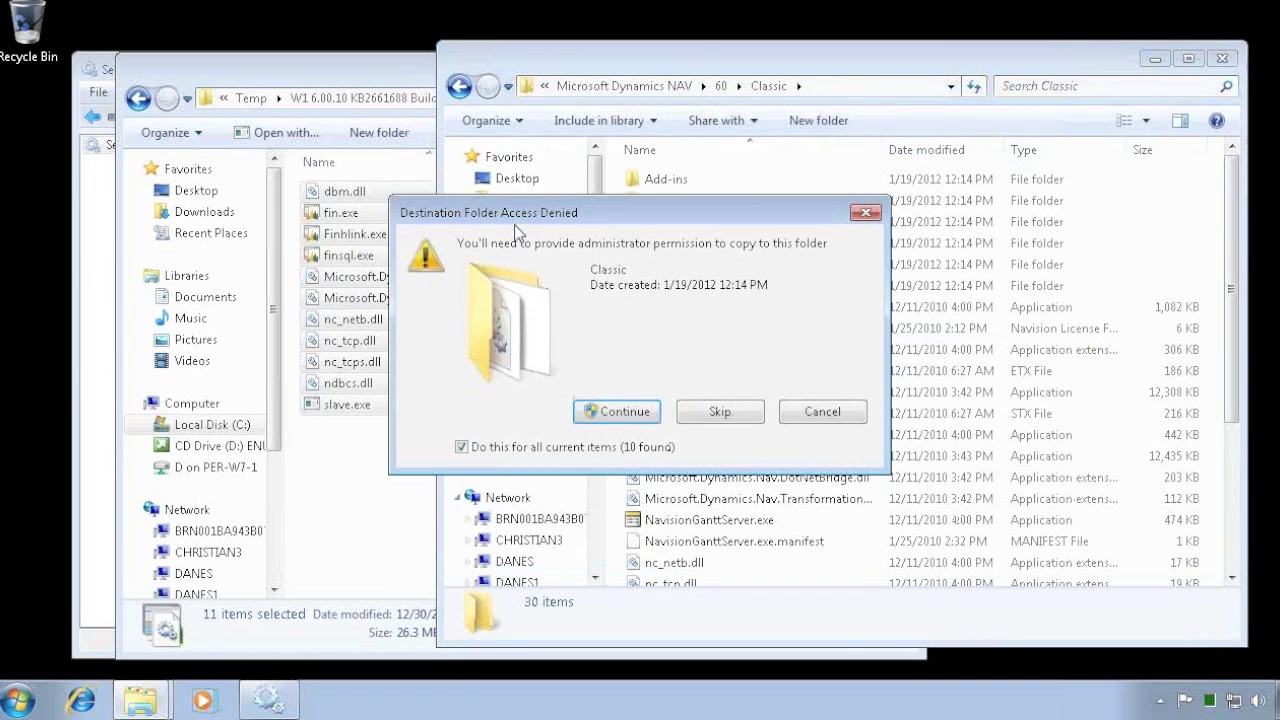
left_click(616, 413)
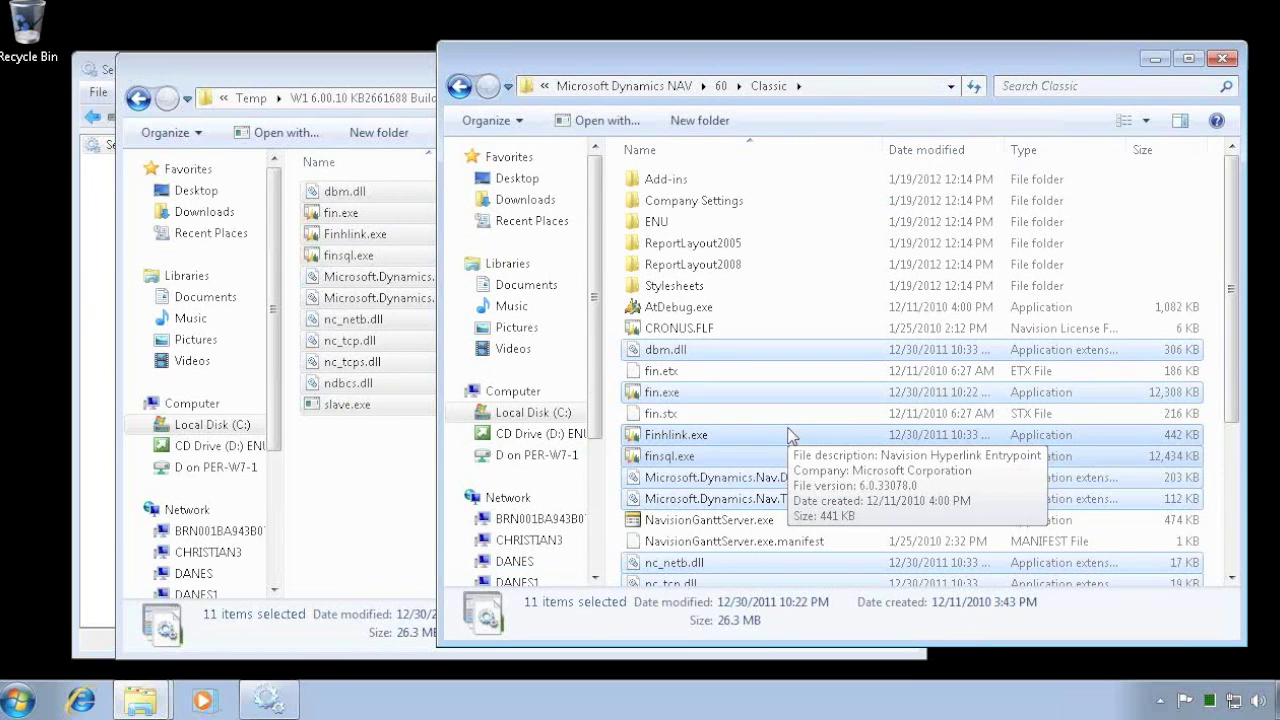
left_click(346, 80)
left_click(990, 50)
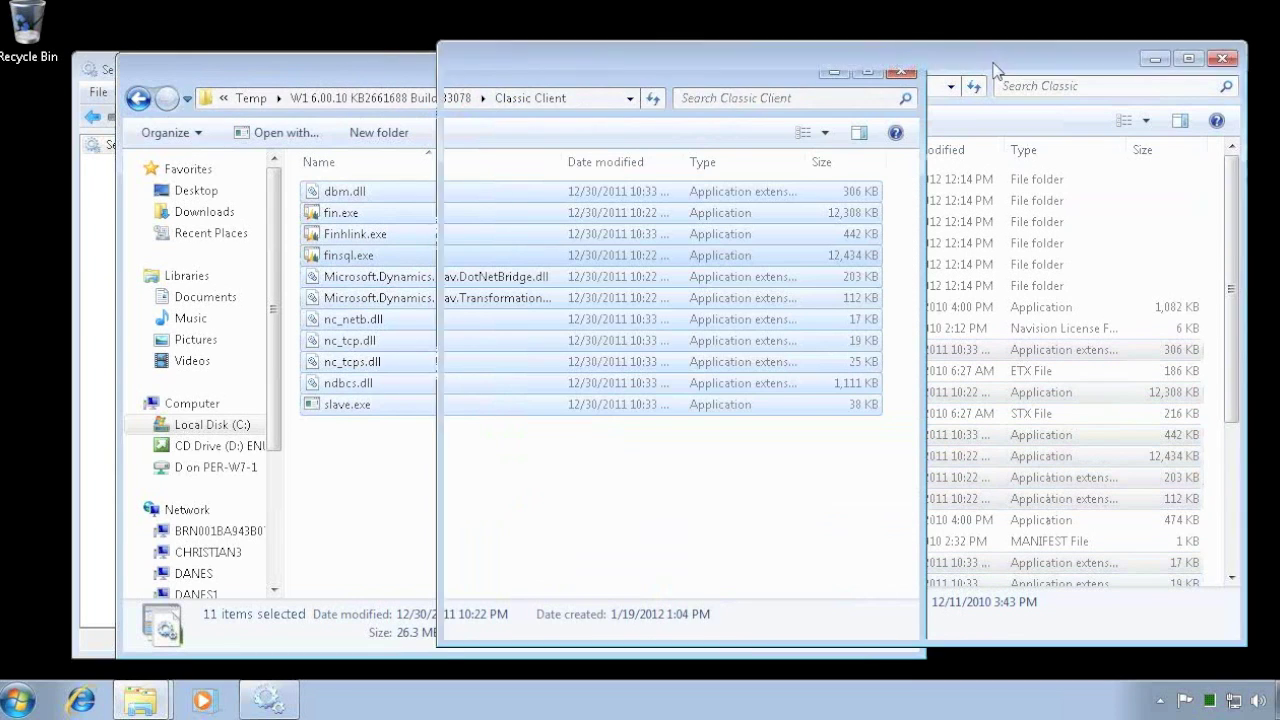
- Check the Database folder, then open the installed RoleTailored Client folder
left_click(459, 88)
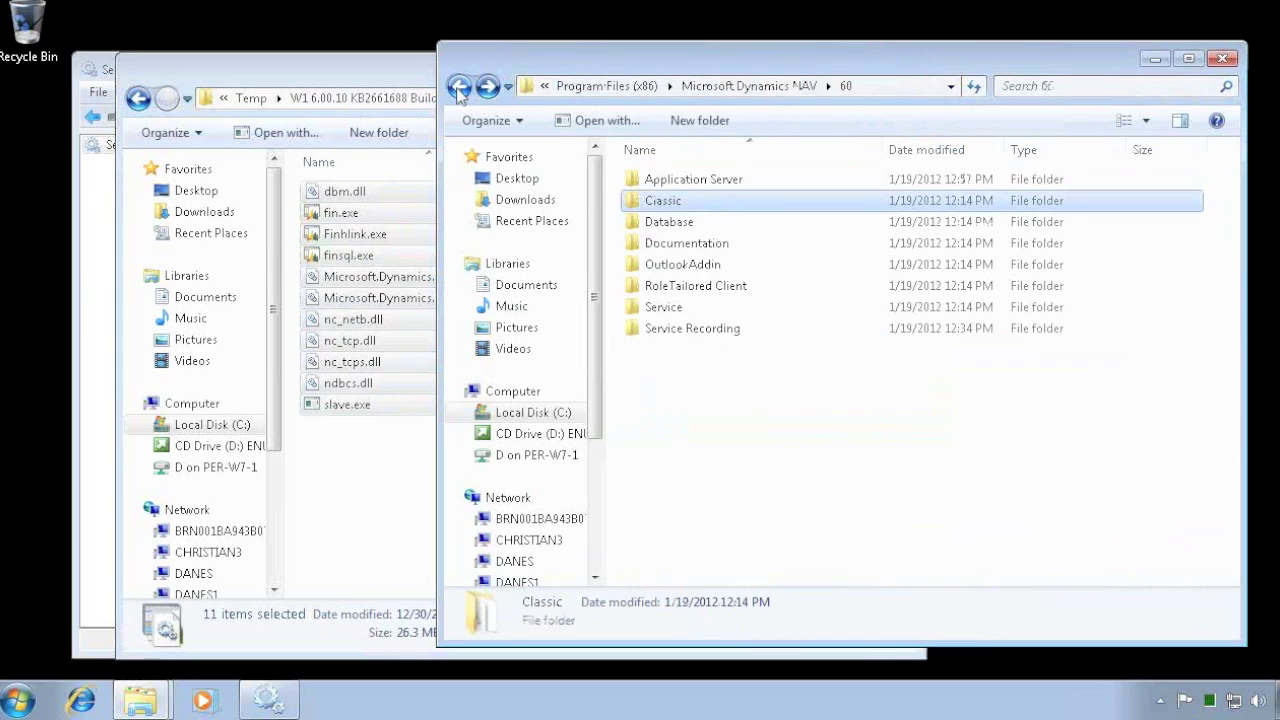
double_click(662, 224)
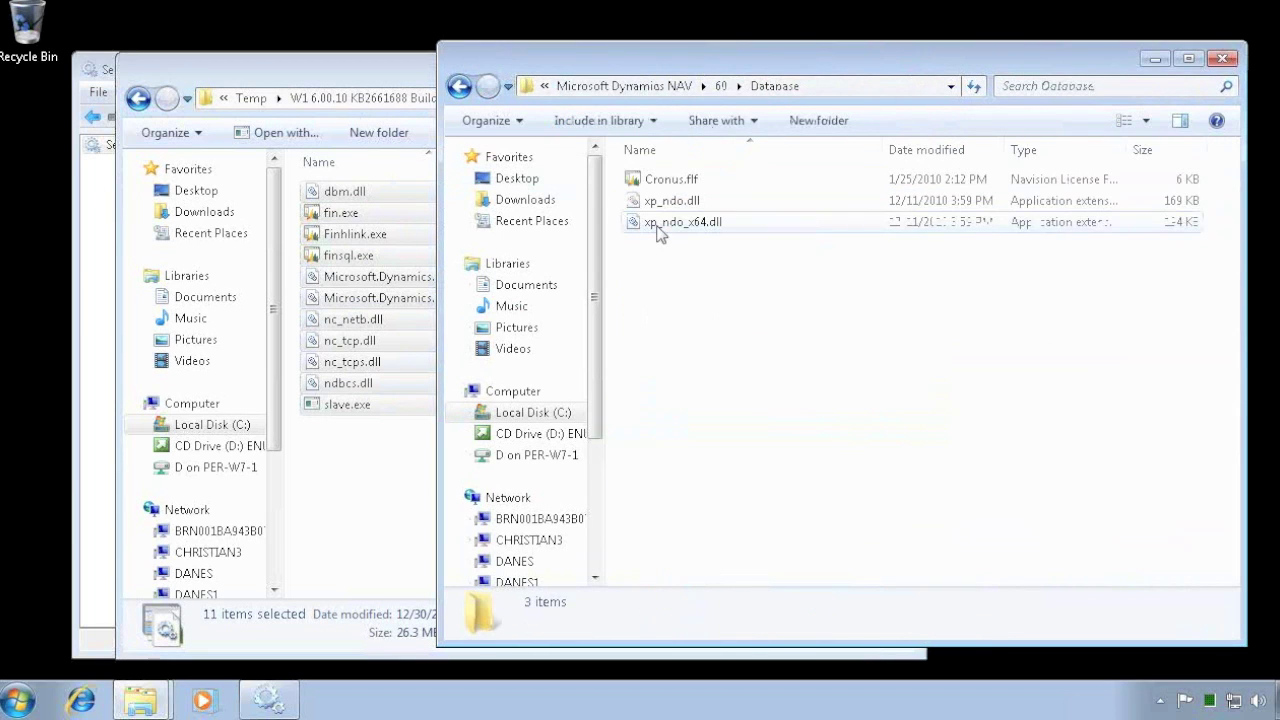
left_click(459, 88)
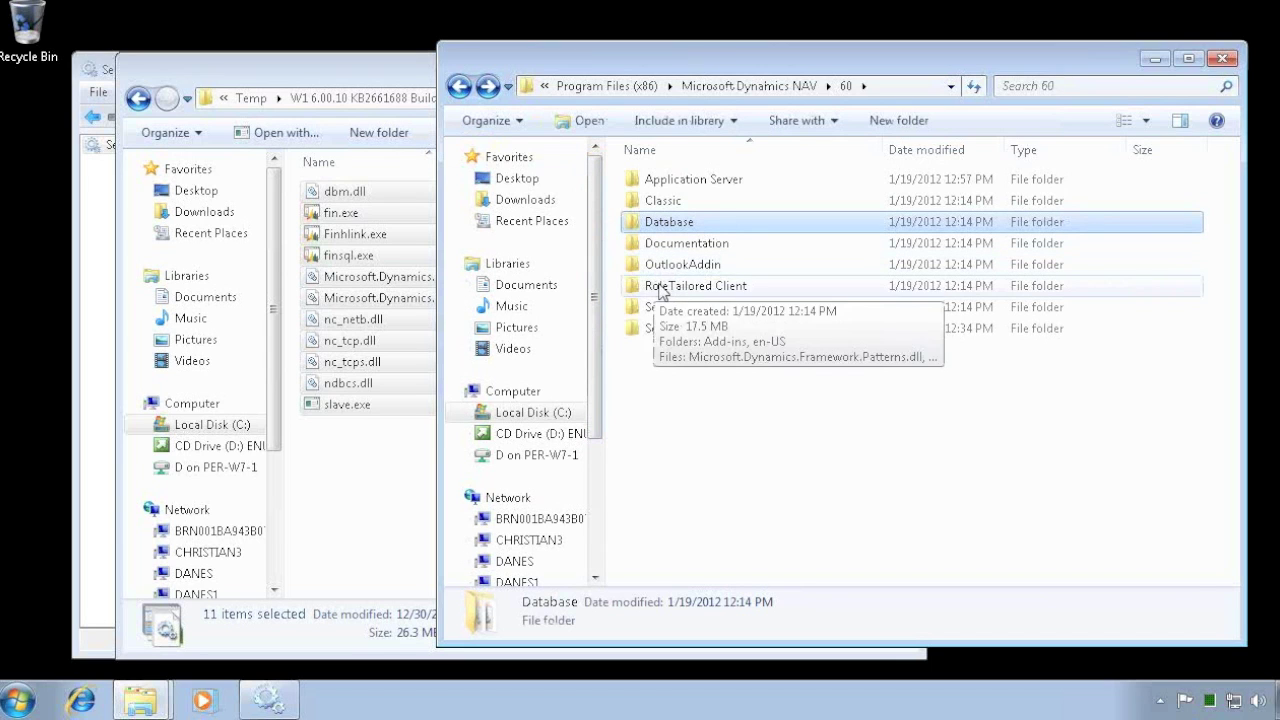
double_click(660, 288)
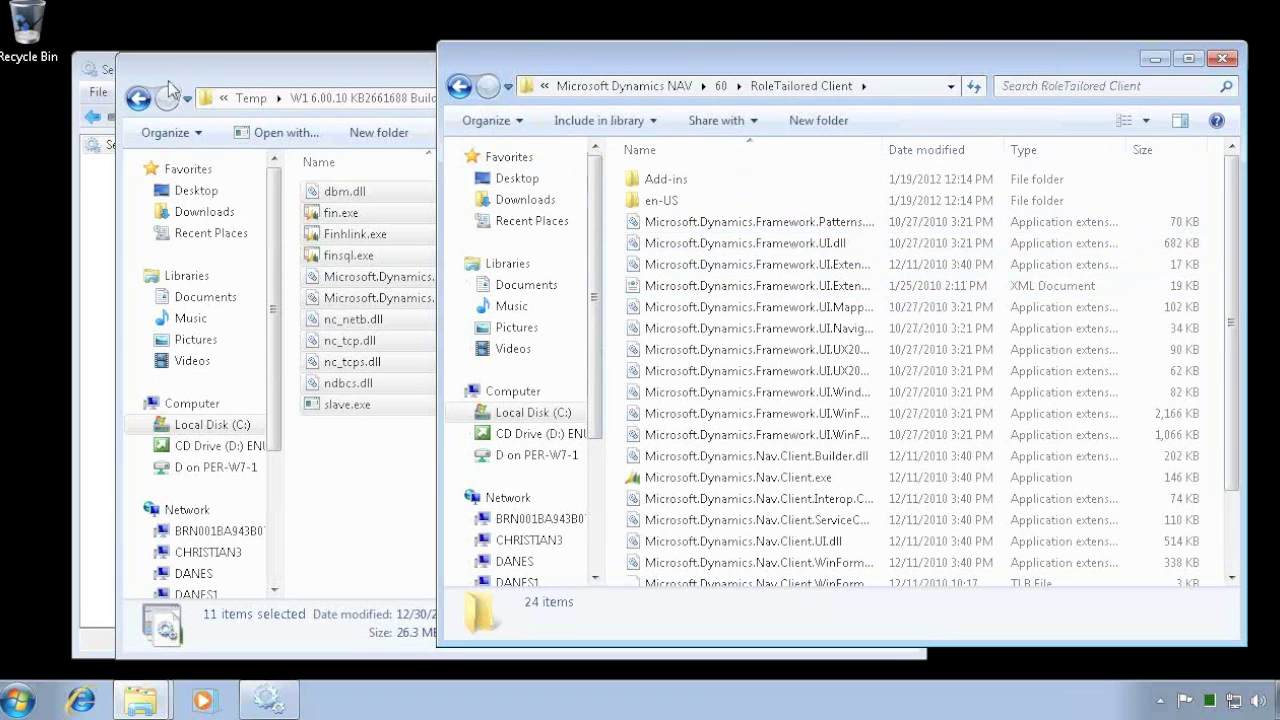
- Copy all 19 files from the hotfix RTC folder
left_click(138, 97)
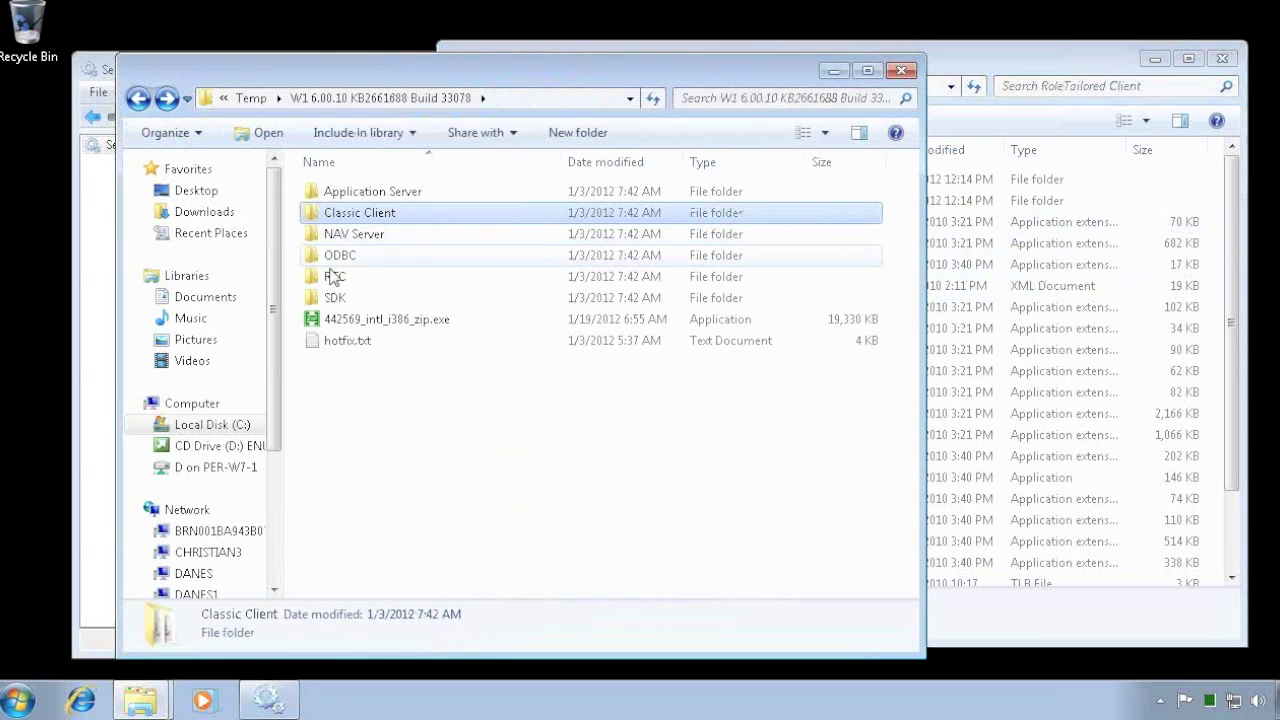
double_click(333, 276)
left_click(397, 256)
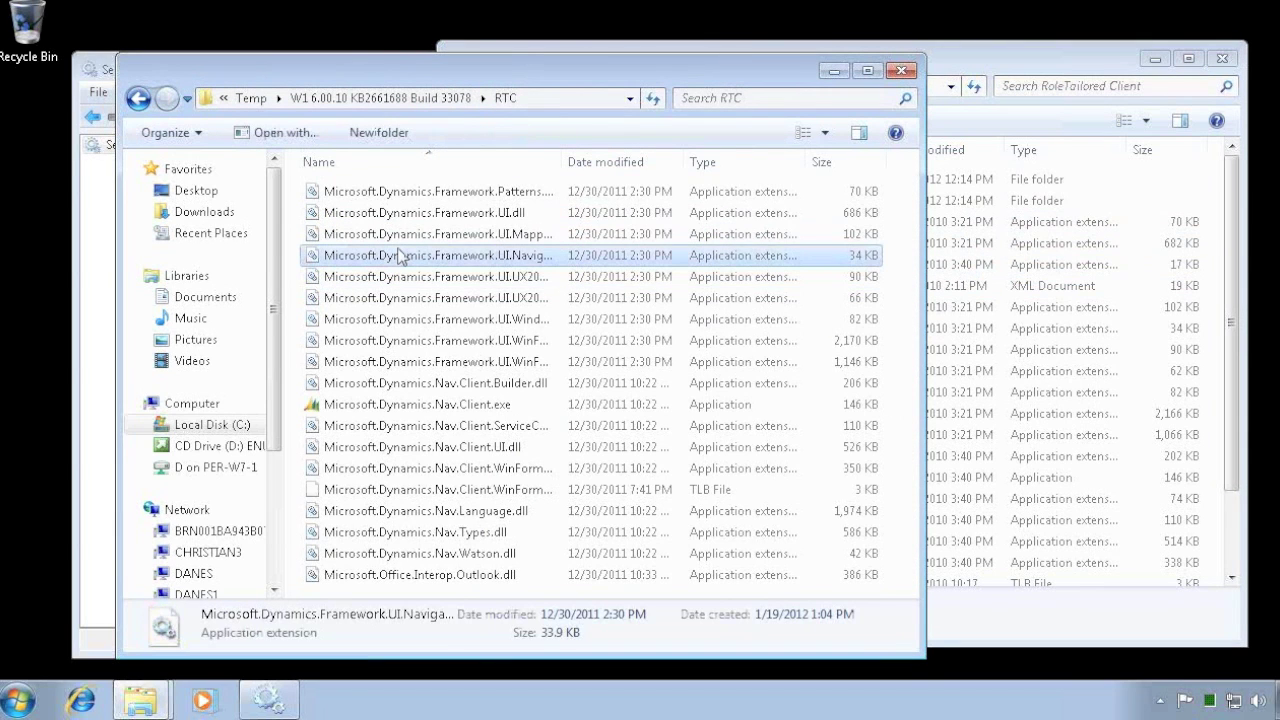
key("ctrl+a")
right_click(412, 254)
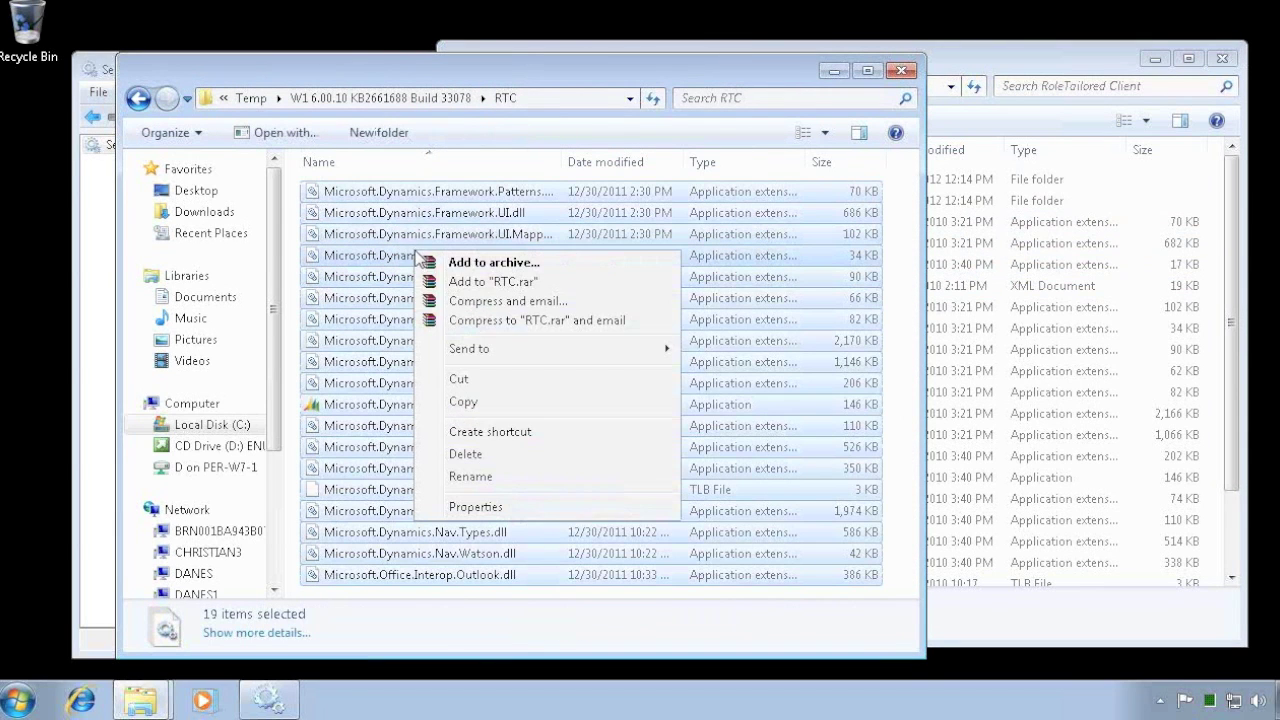
left_click(460, 401)
- Paste them into RoleTailored Client, replacing all 18 conflicting files with administrator permission
left_click(962, 66)
right_click(876, 201)
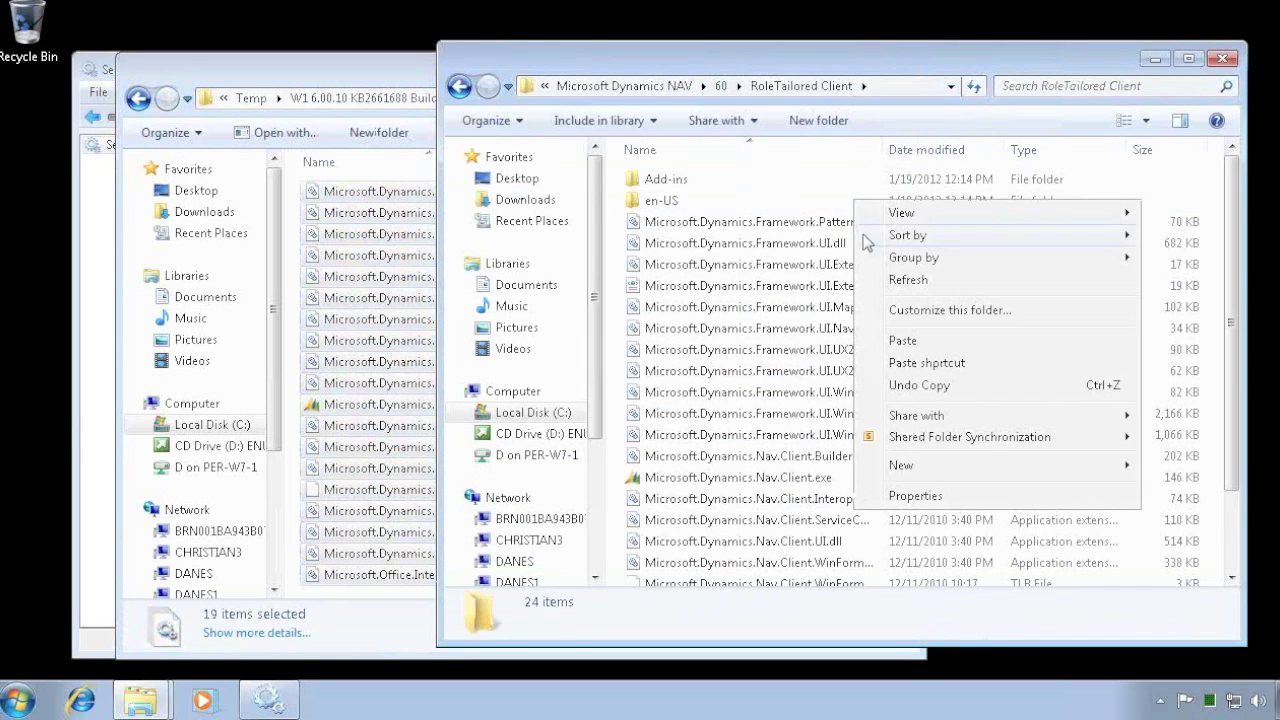
right_click(860, 285)
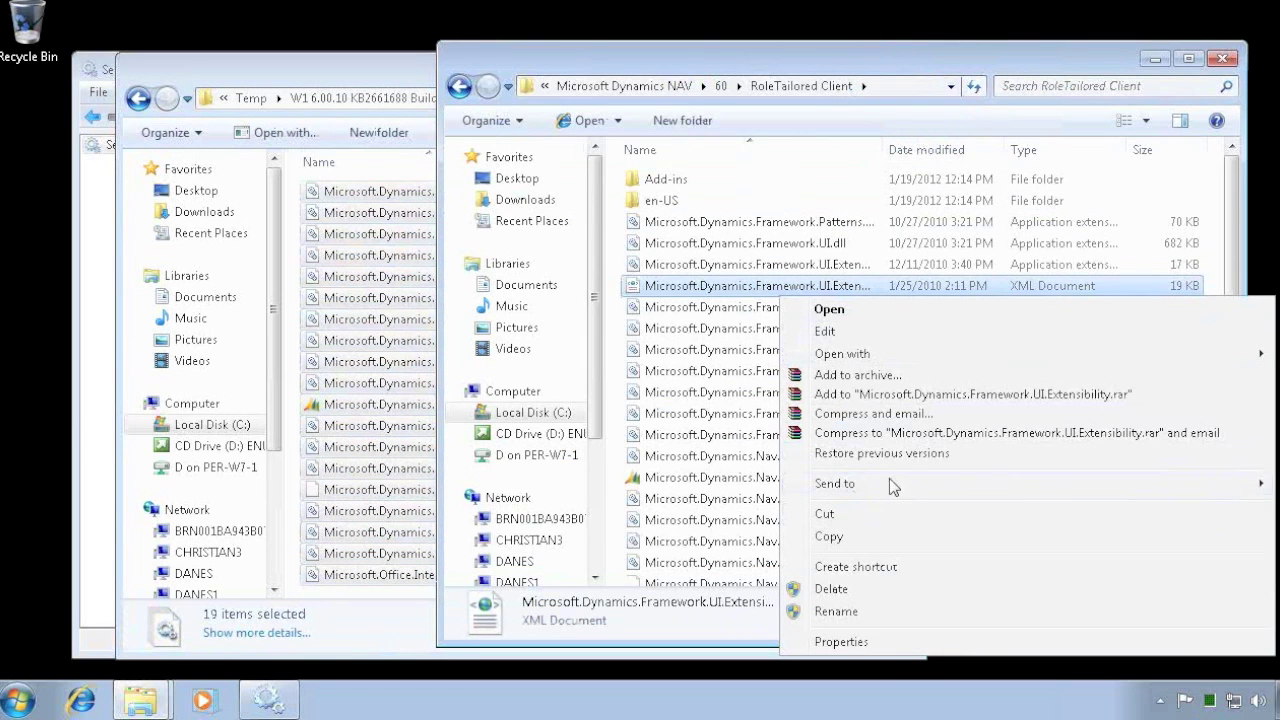
left_click(891, 262)
right_click(890, 362)
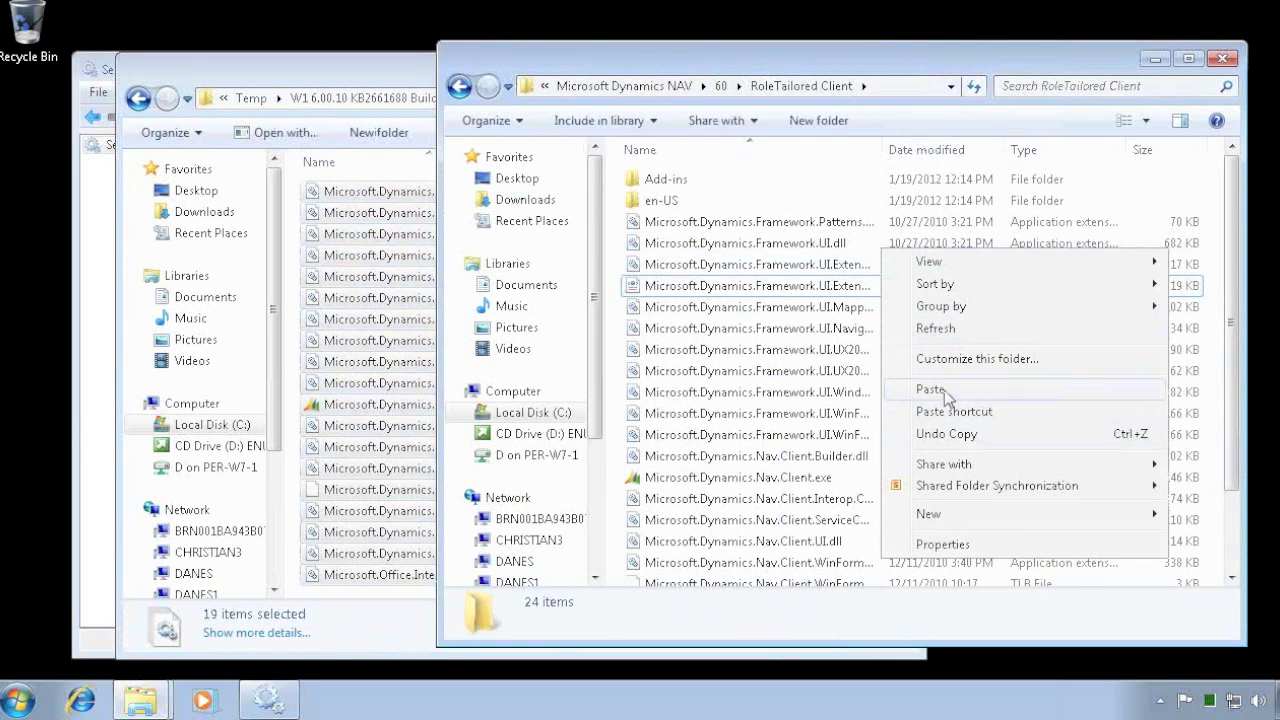
left_click(930, 389)
left_click(490, 568)
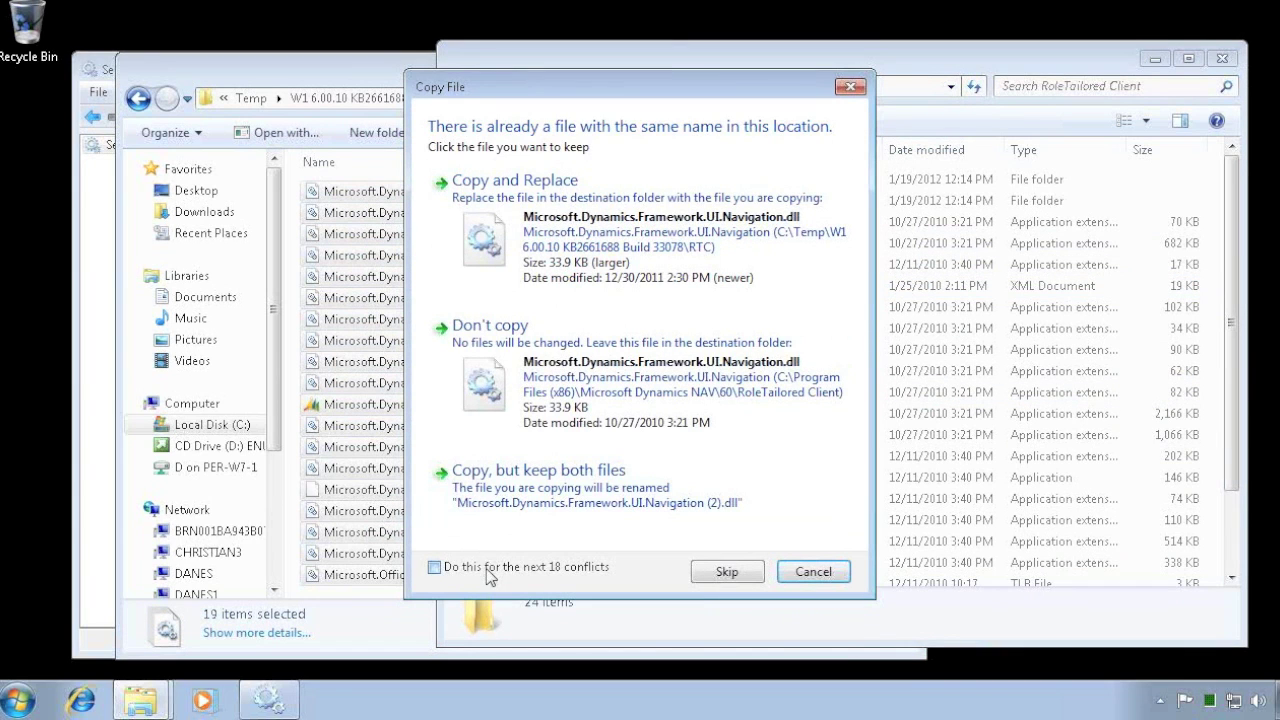
left_click(540, 222)
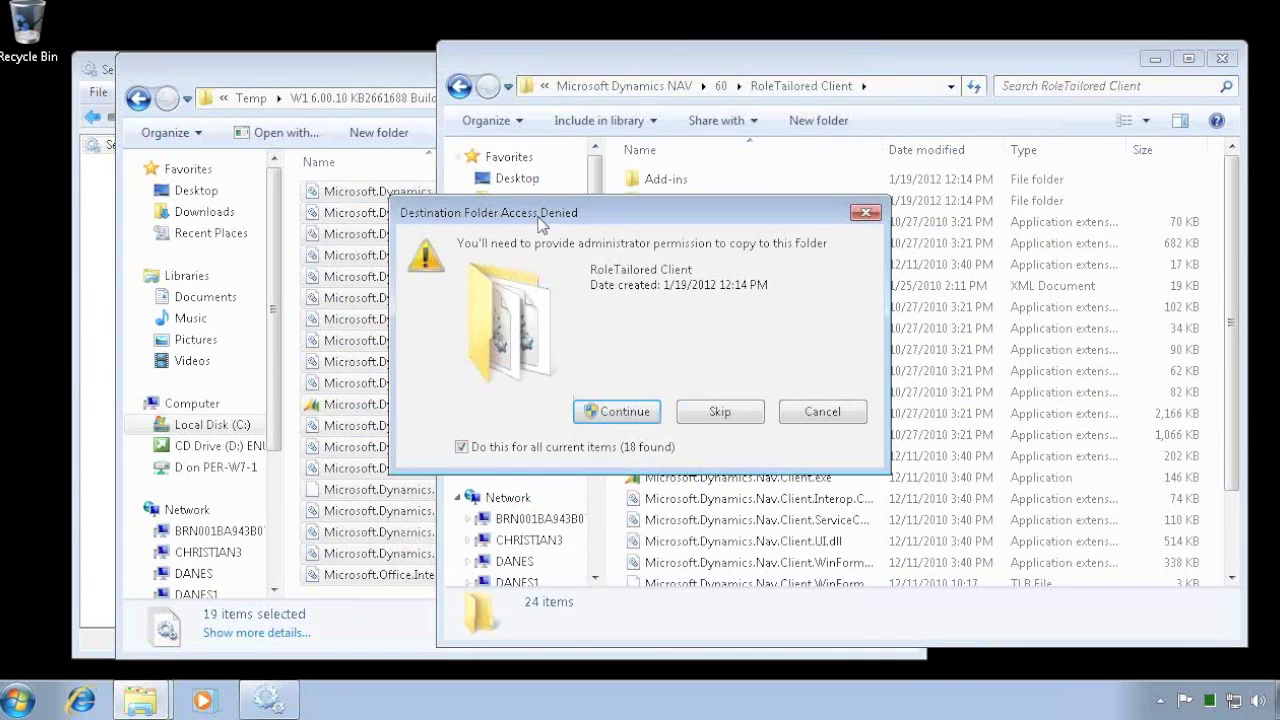
left_click(620, 412)
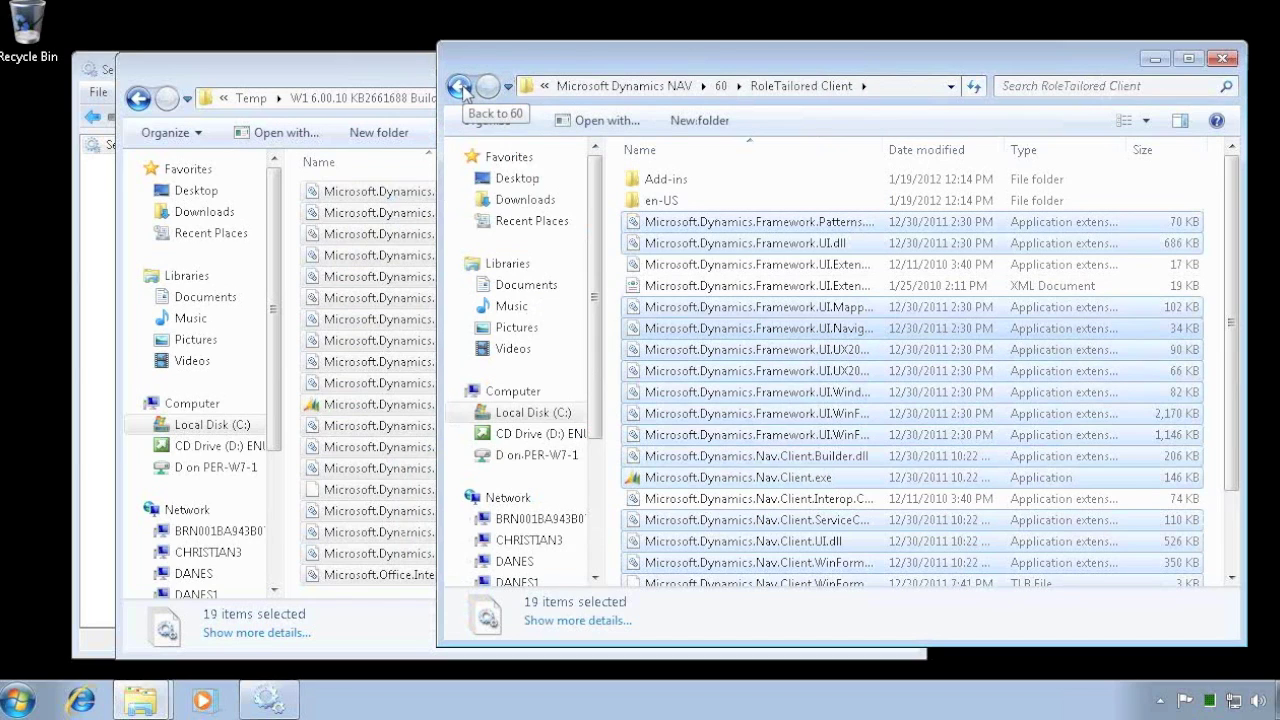
left_click(459, 87)
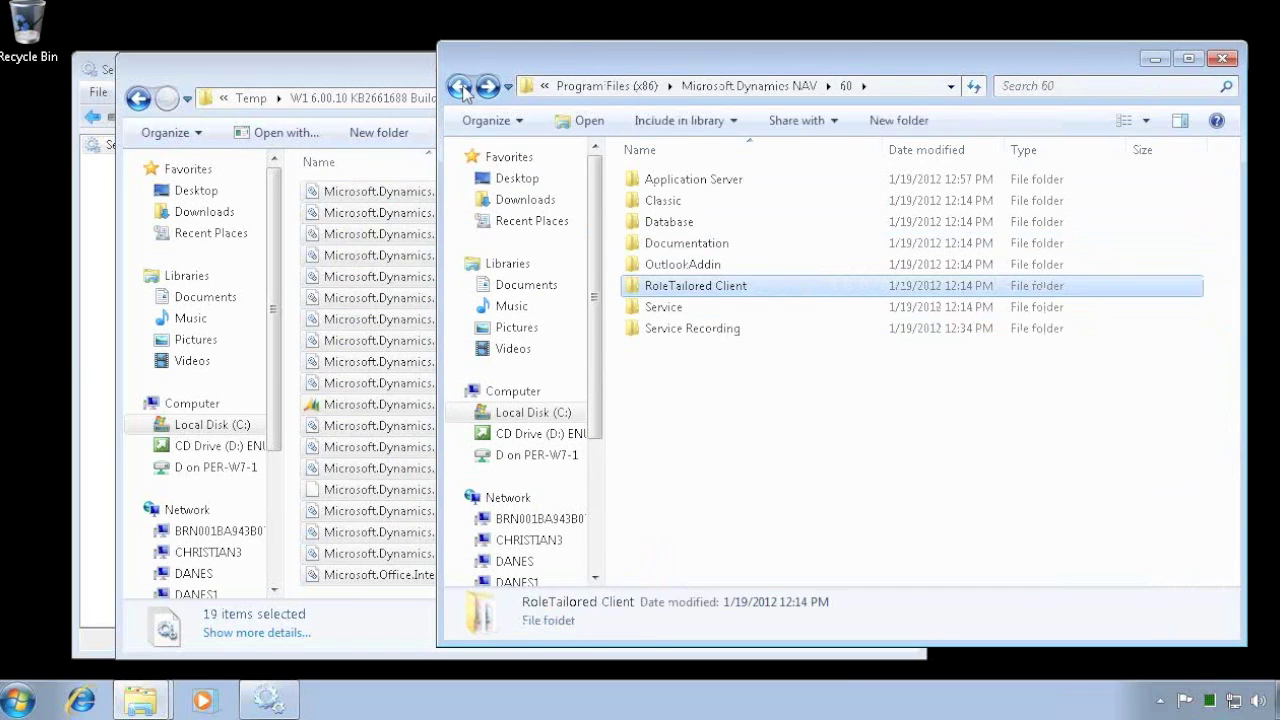
- Open the installed Service folder and copy all 13 files from the hotfix NAV Server folder
double_click(665, 310)
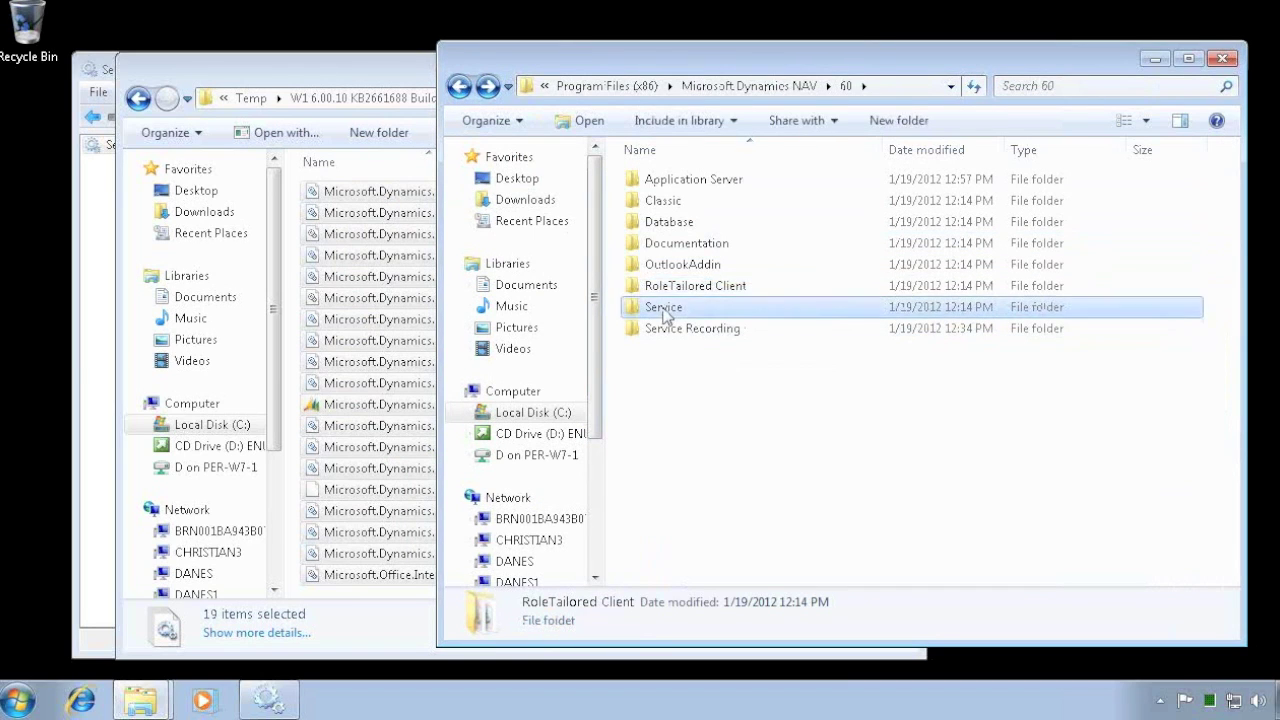
left_click(345, 72)
left_click(138, 97)
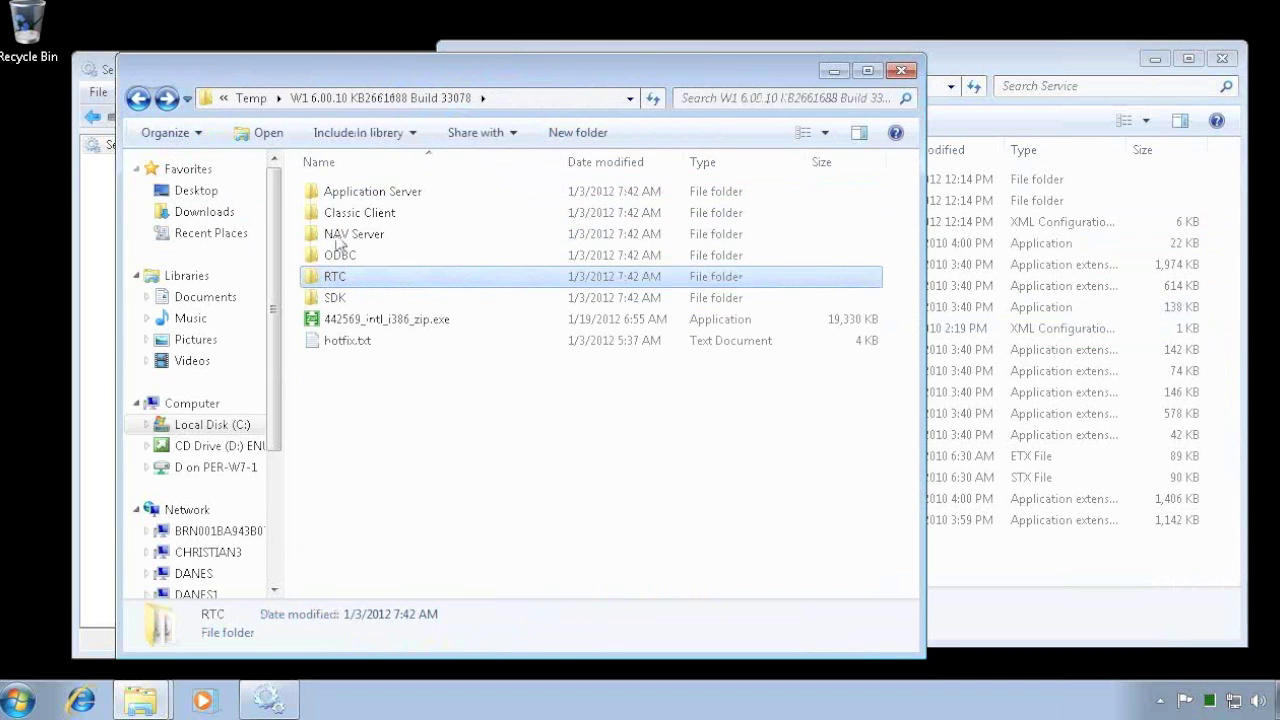
double_click(347, 238)
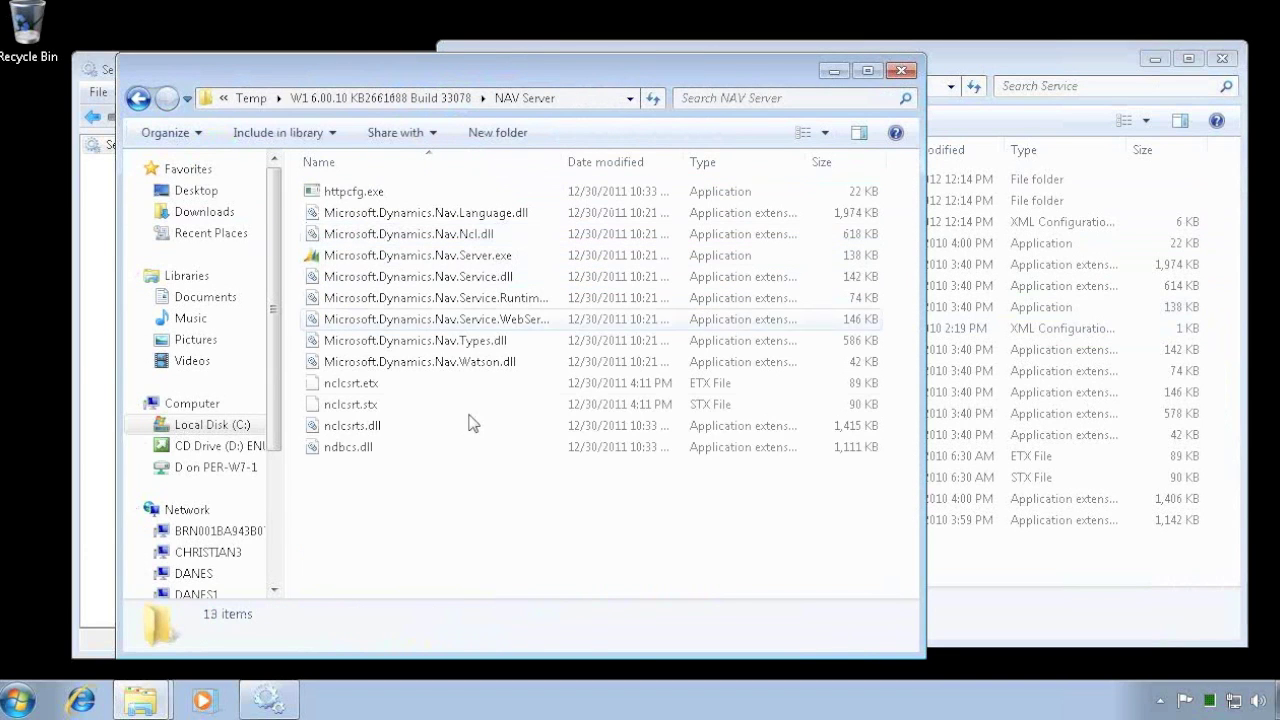
key("ctrl+a")
right_click(390, 276)
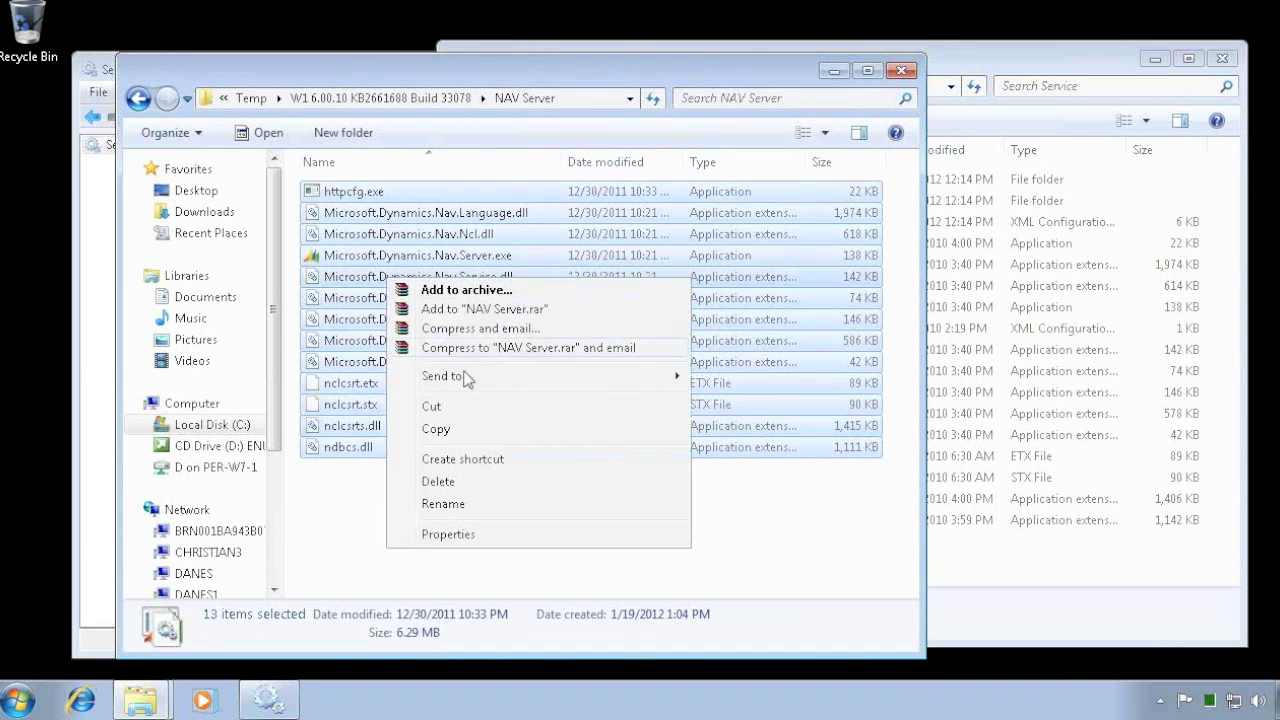
left_click(432, 429)
- Paste them into Service, replacing every conflicting file with administrator permission
left_click(966, 63)
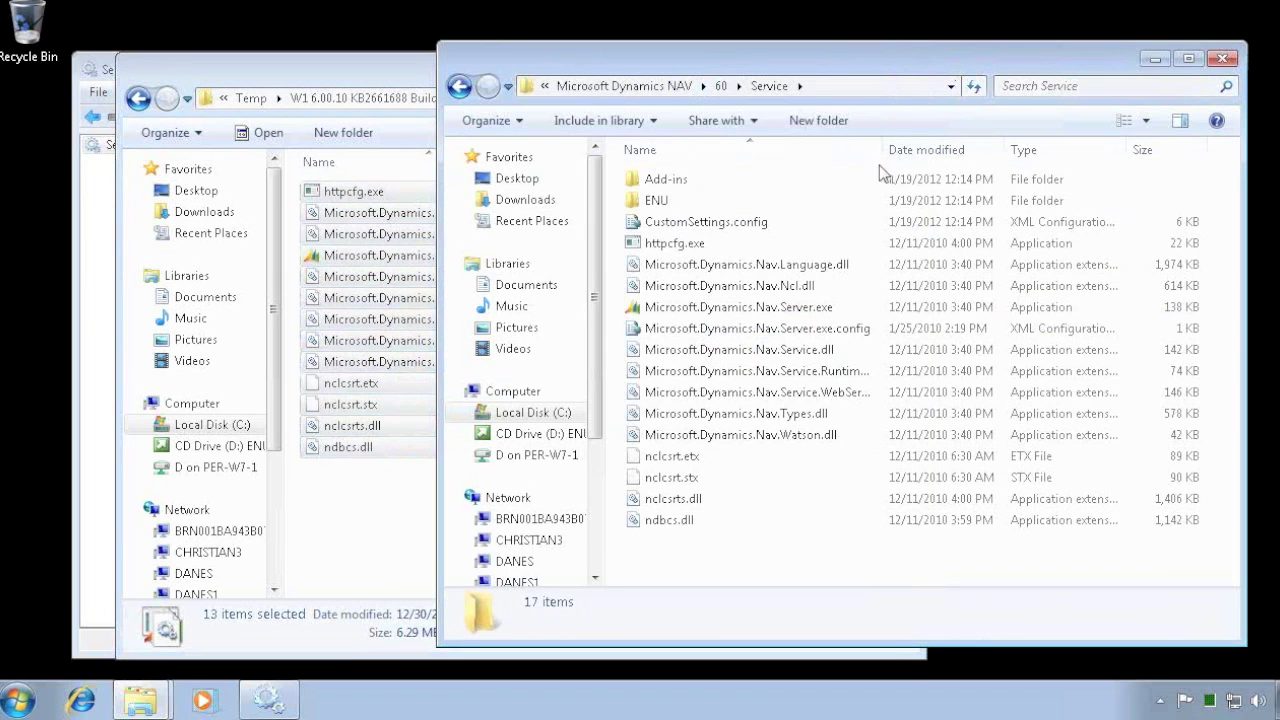
right_click(822, 244)
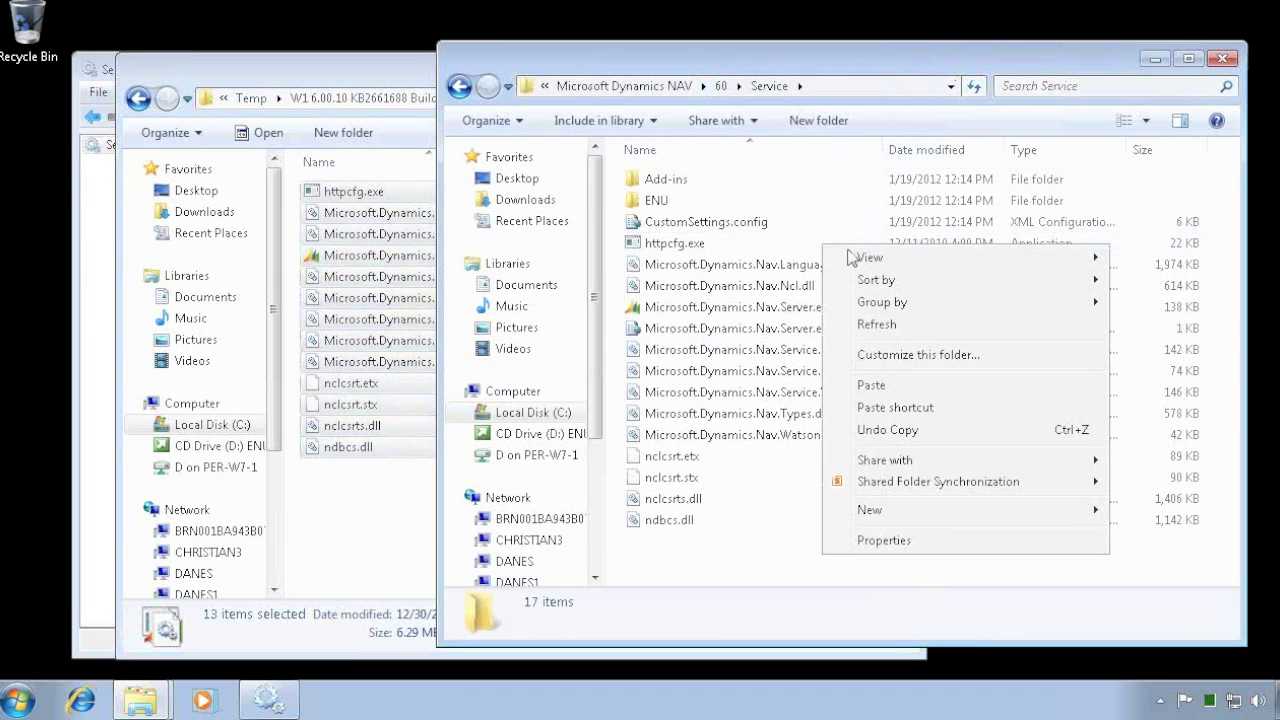
left_click(880, 386)
left_click(479, 571)
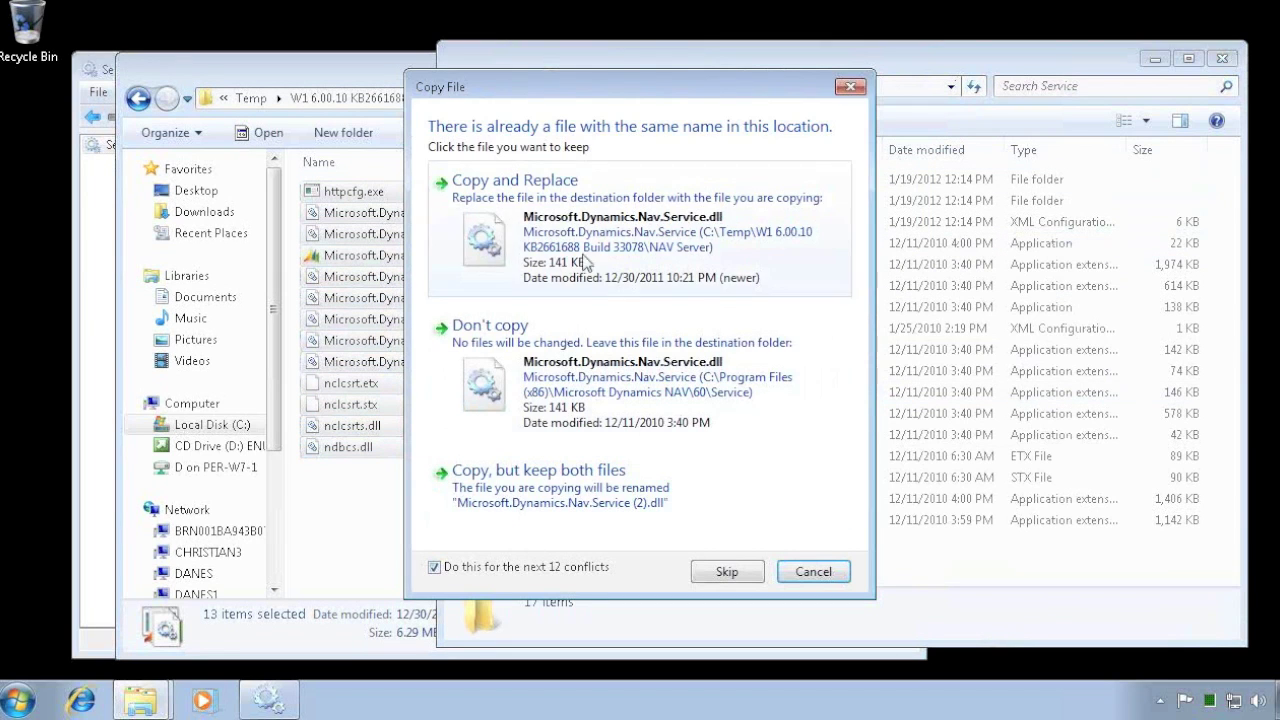
left_click(589, 248)
left_click(617, 412)
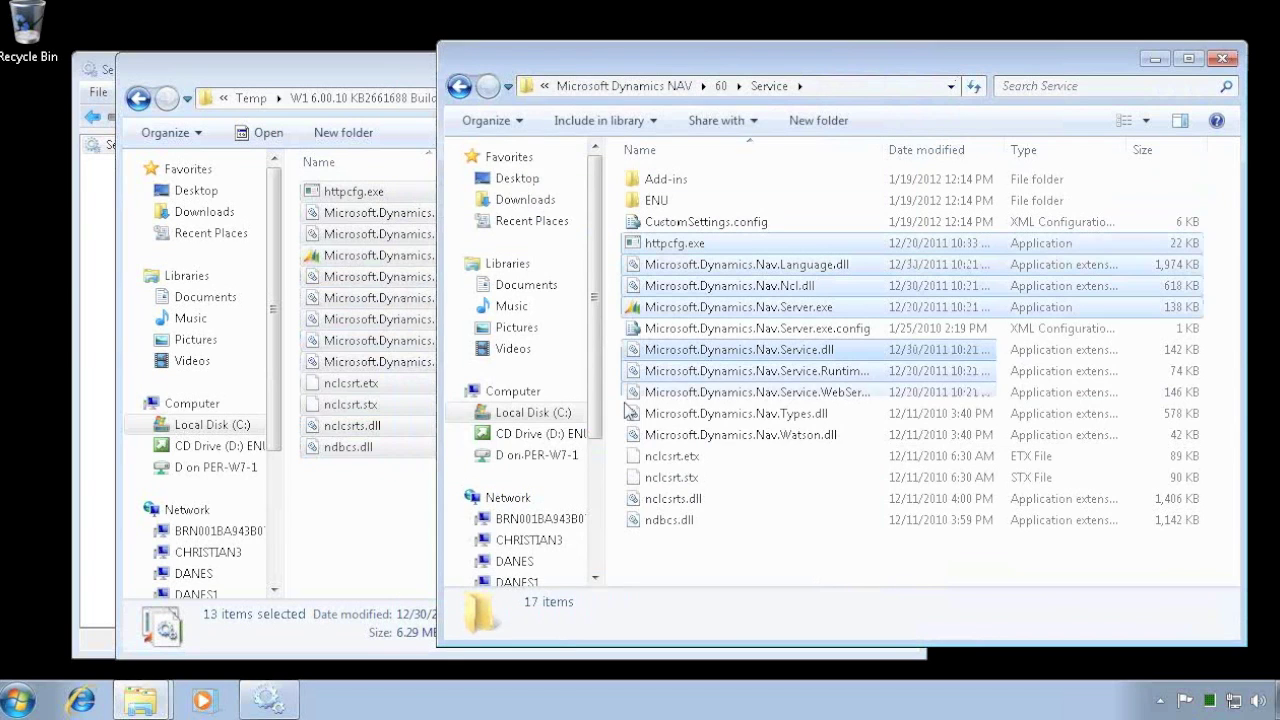
left_click(460, 87)
- Paste the 13 NAV Server hotfix files into Service Recording, replacing all existing copies
left_click(680, 338)
double_click(680, 338)
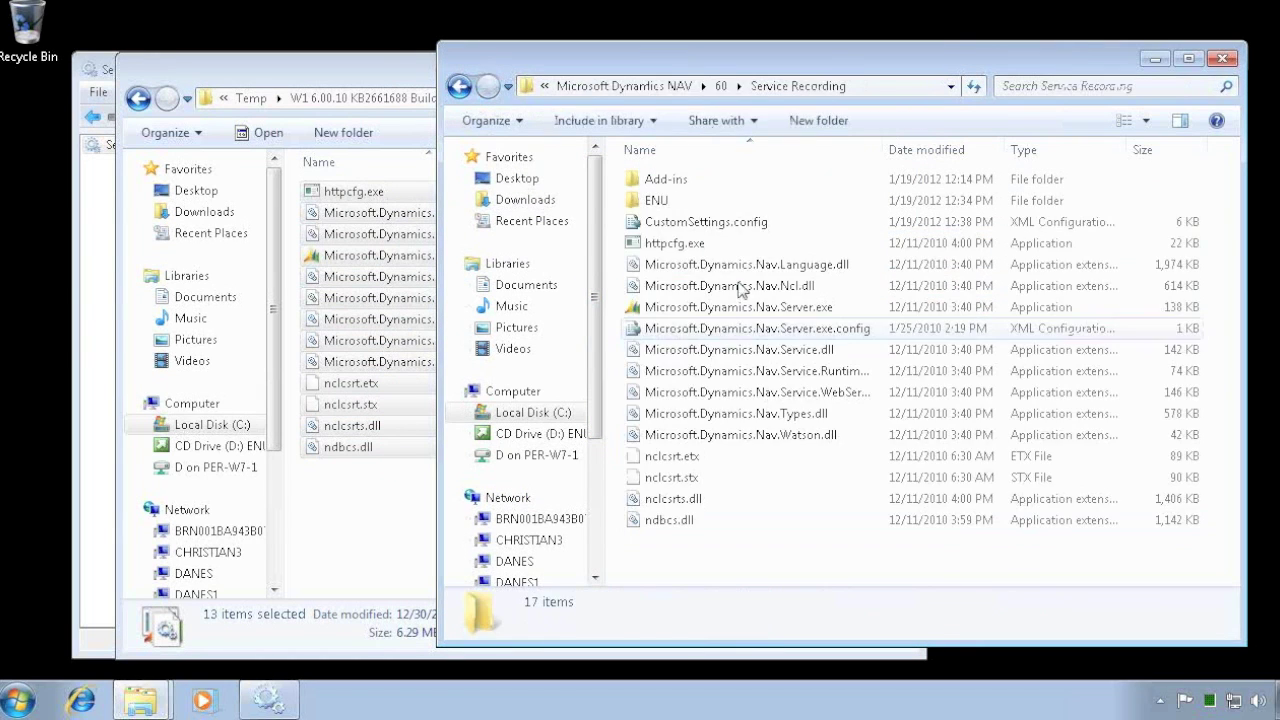
right_click(843, 234)
left_click(890, 373)
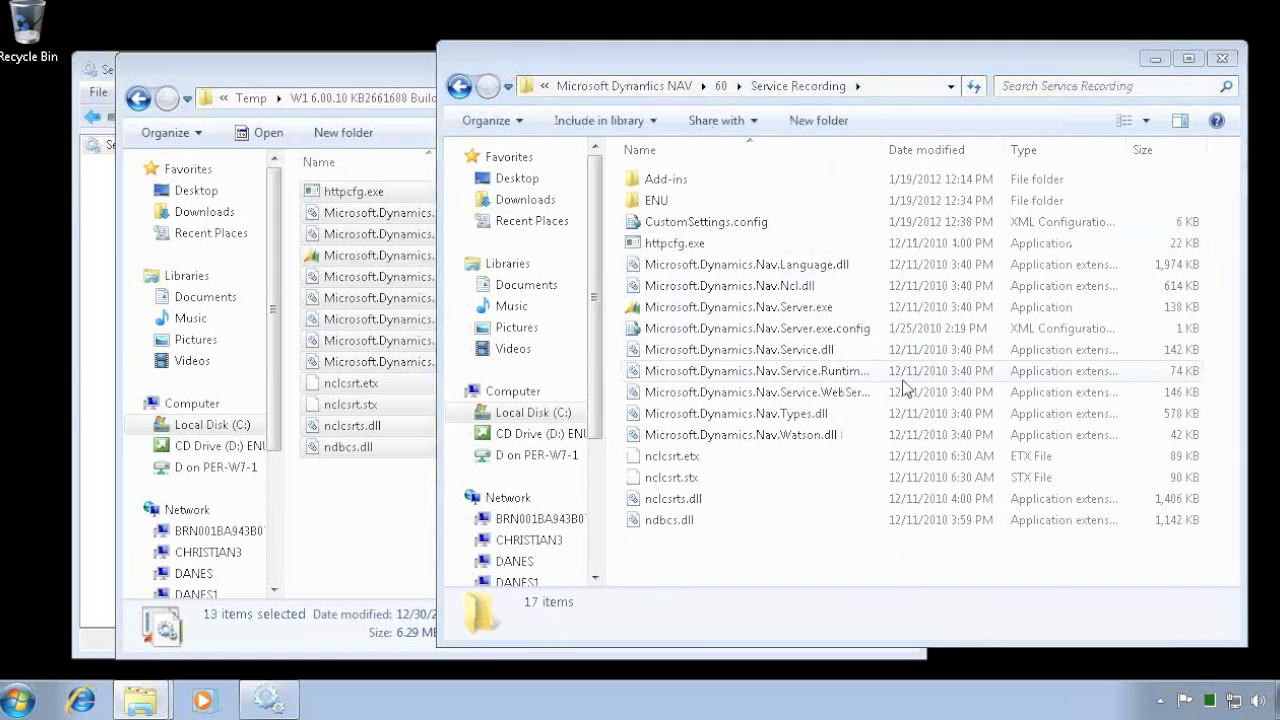
left_click(600, 250)
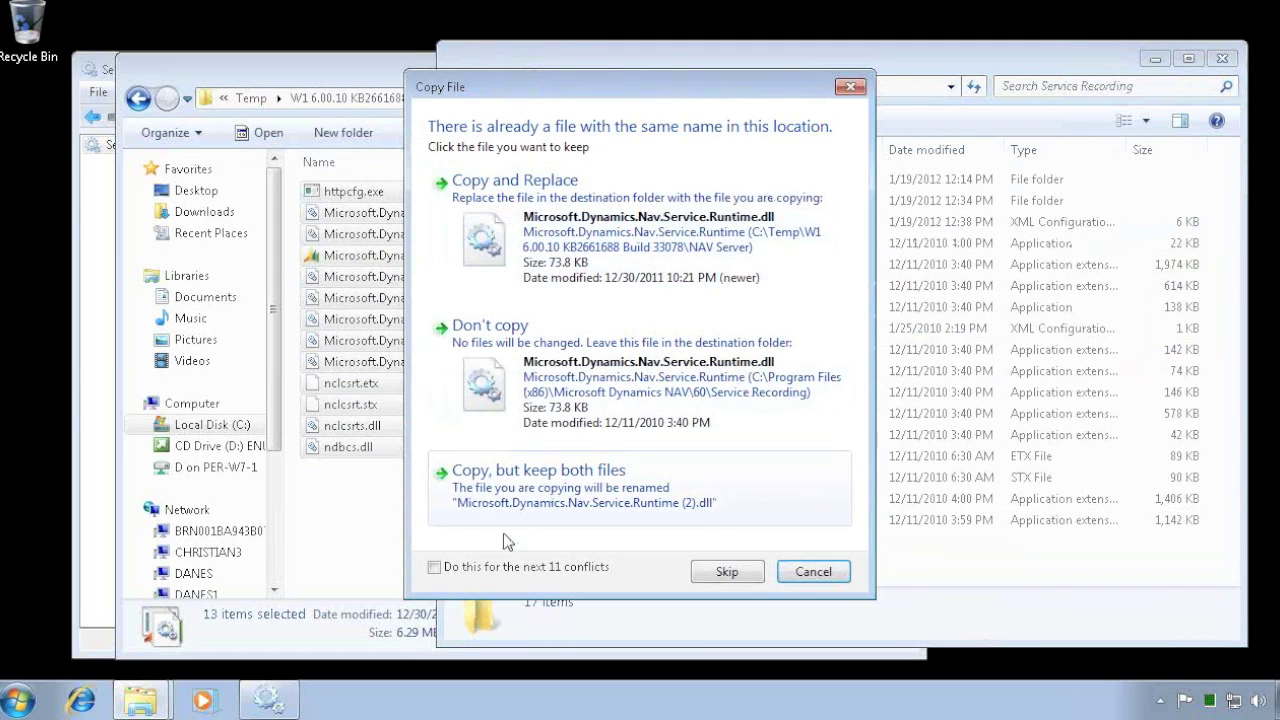
left_click(434, 567)
left_click(565, 249)
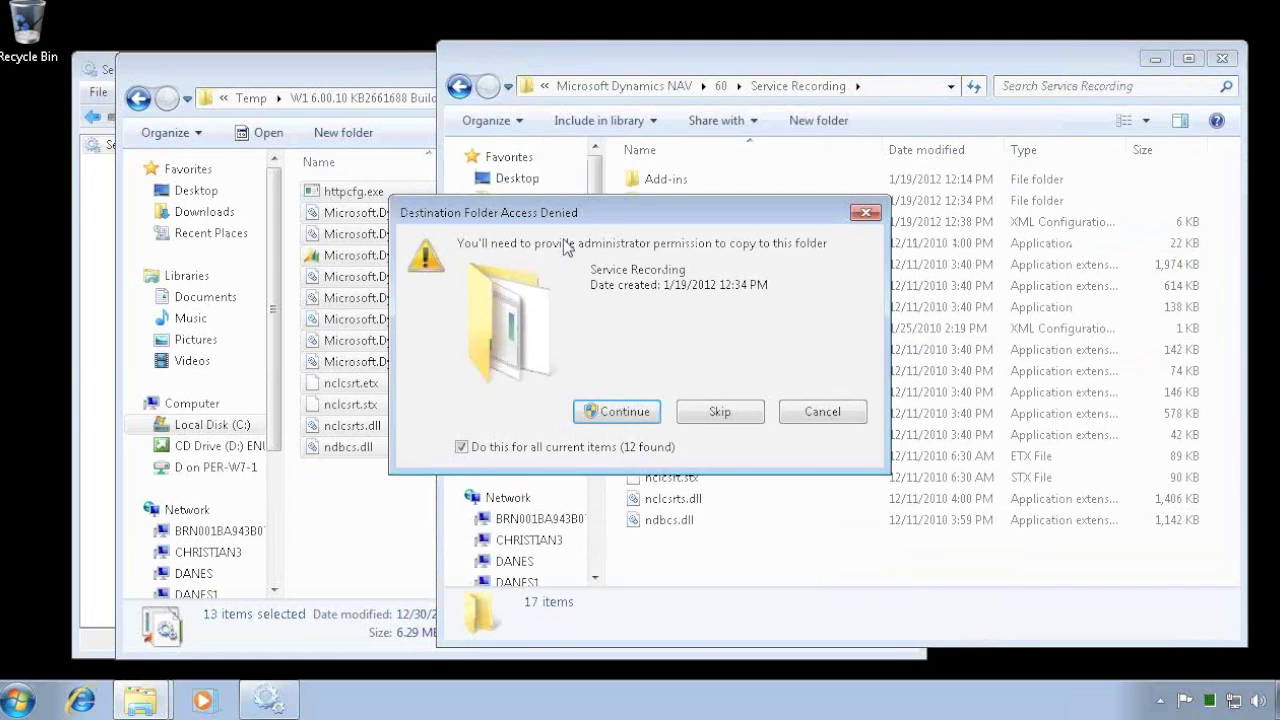
left_click(600, 415)
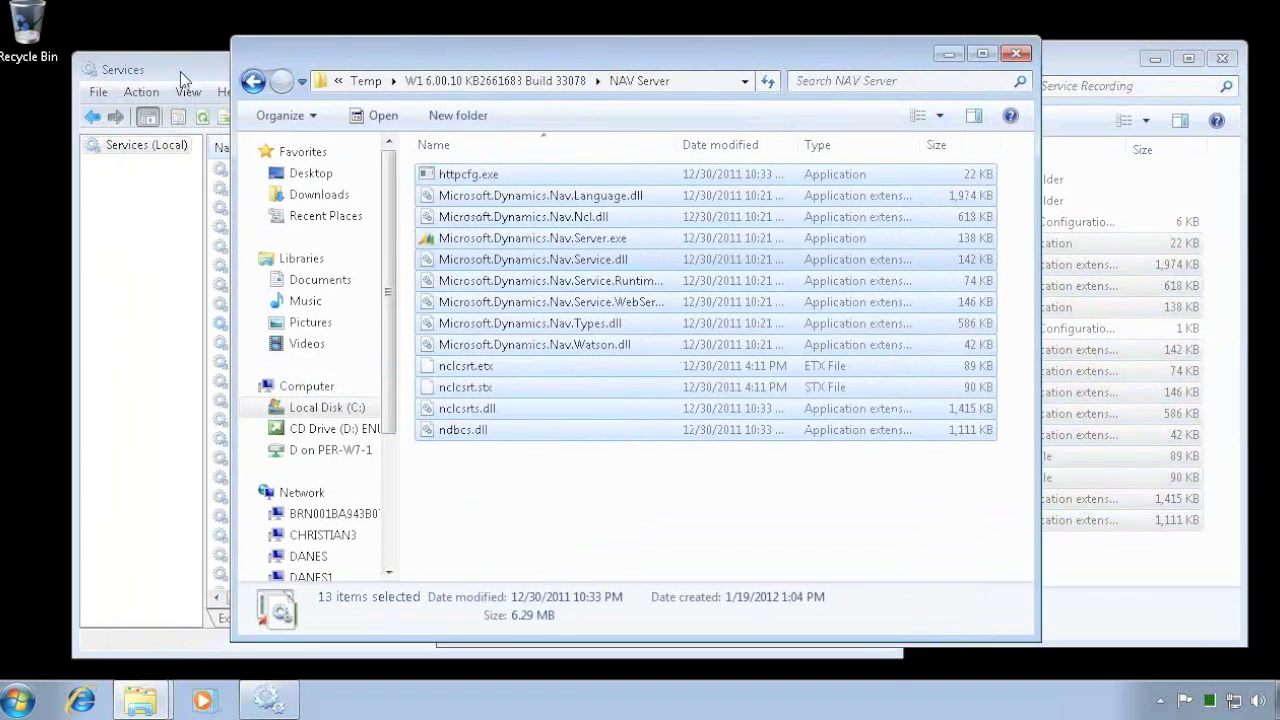
- Start the Microsoft Dynamics NAV Server and NAV Server Recording services
left_click(180, 71)
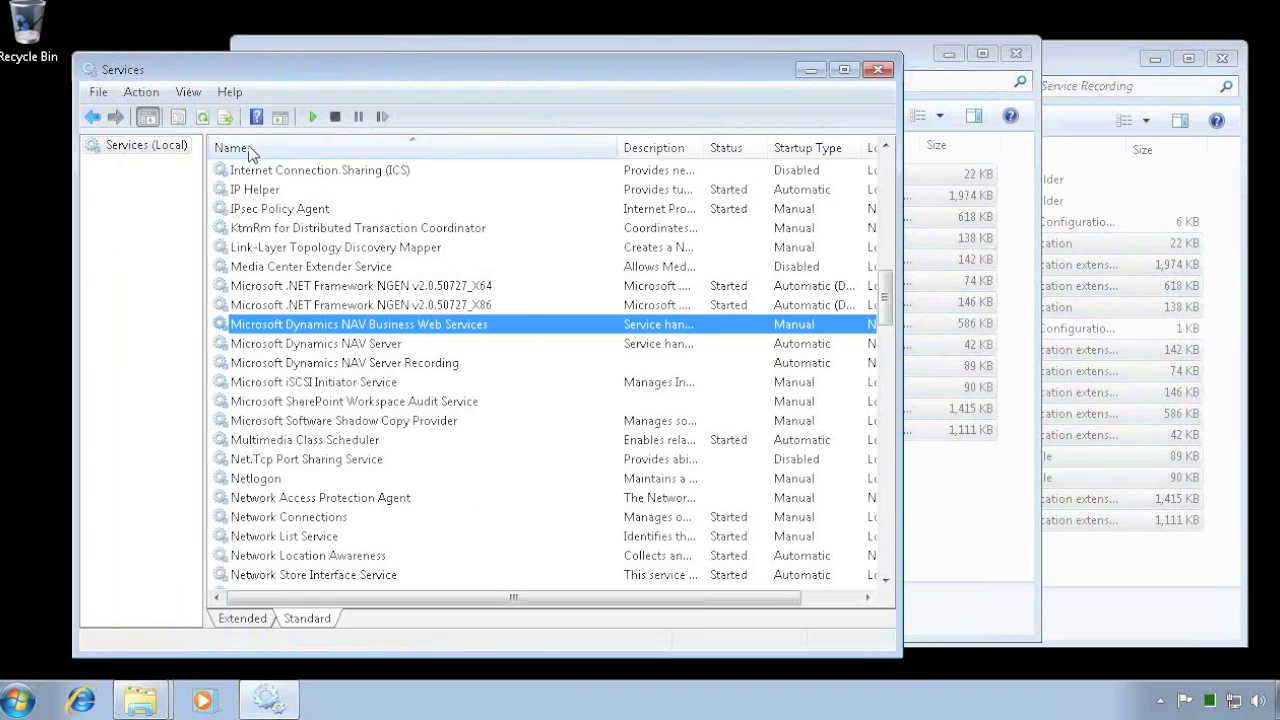
right_click(347, 343)
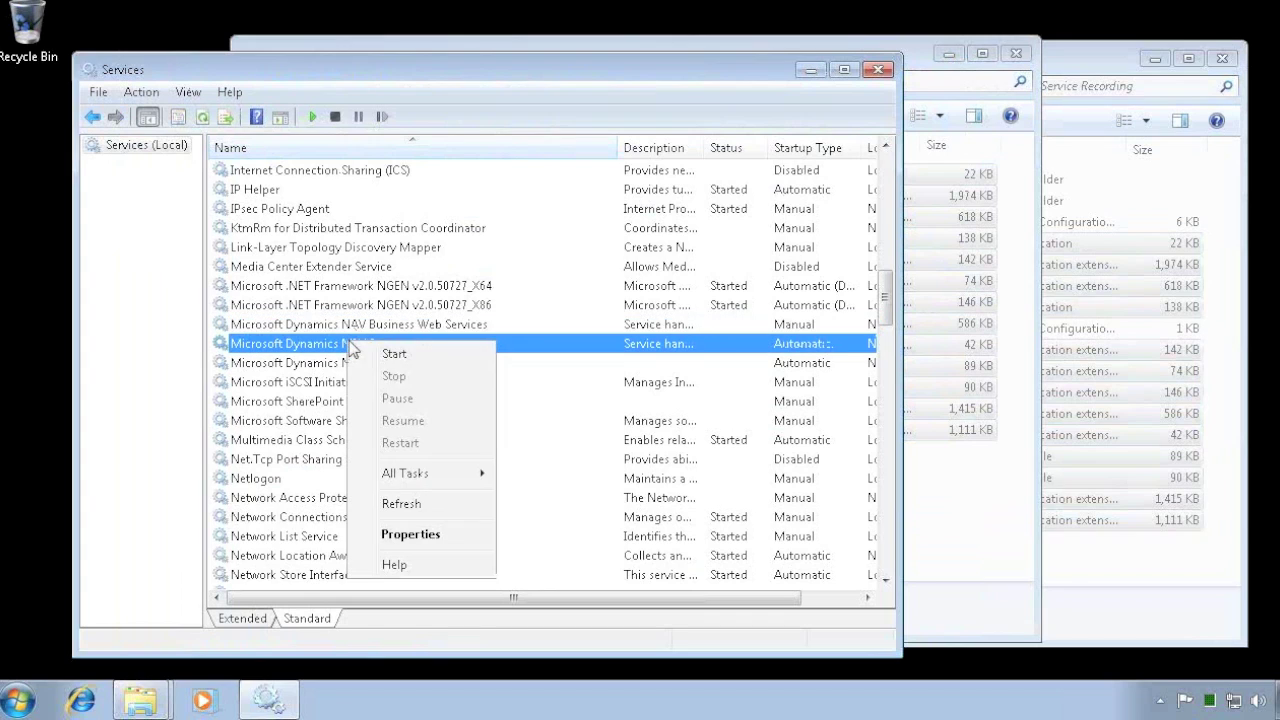
left_click(414, 354)
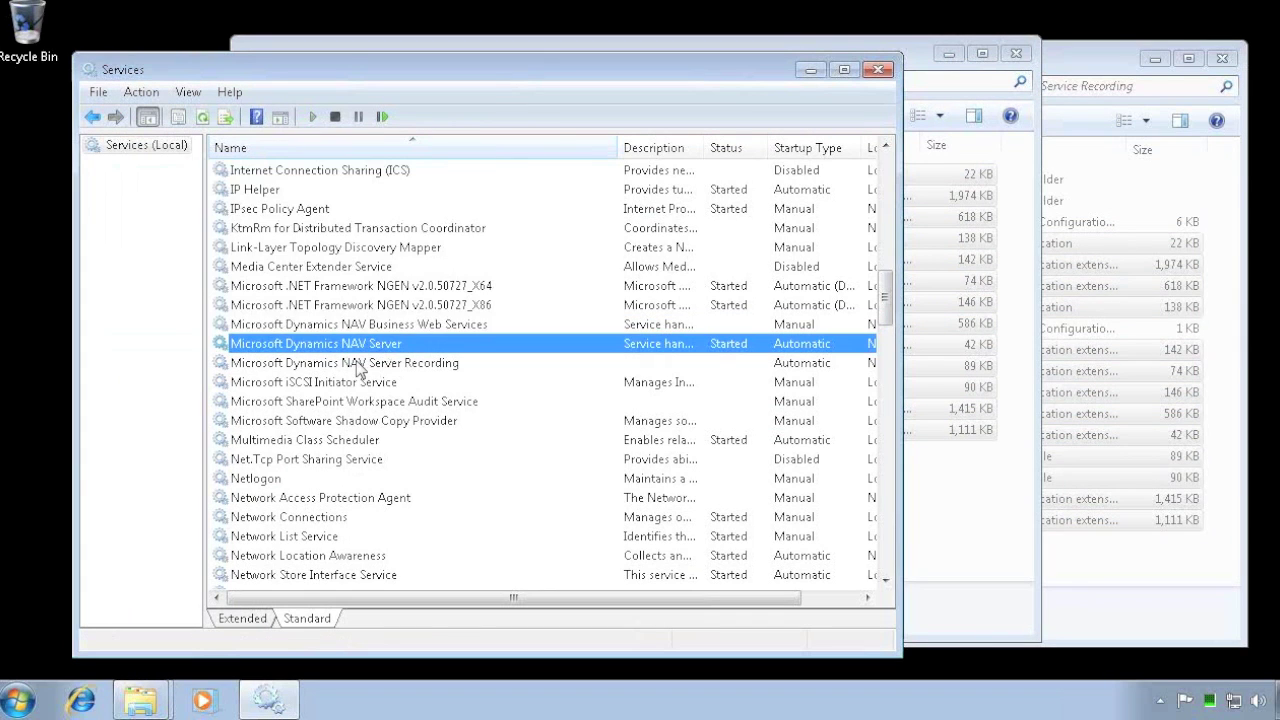
right_click(358, 367)
left_click(398, 374)
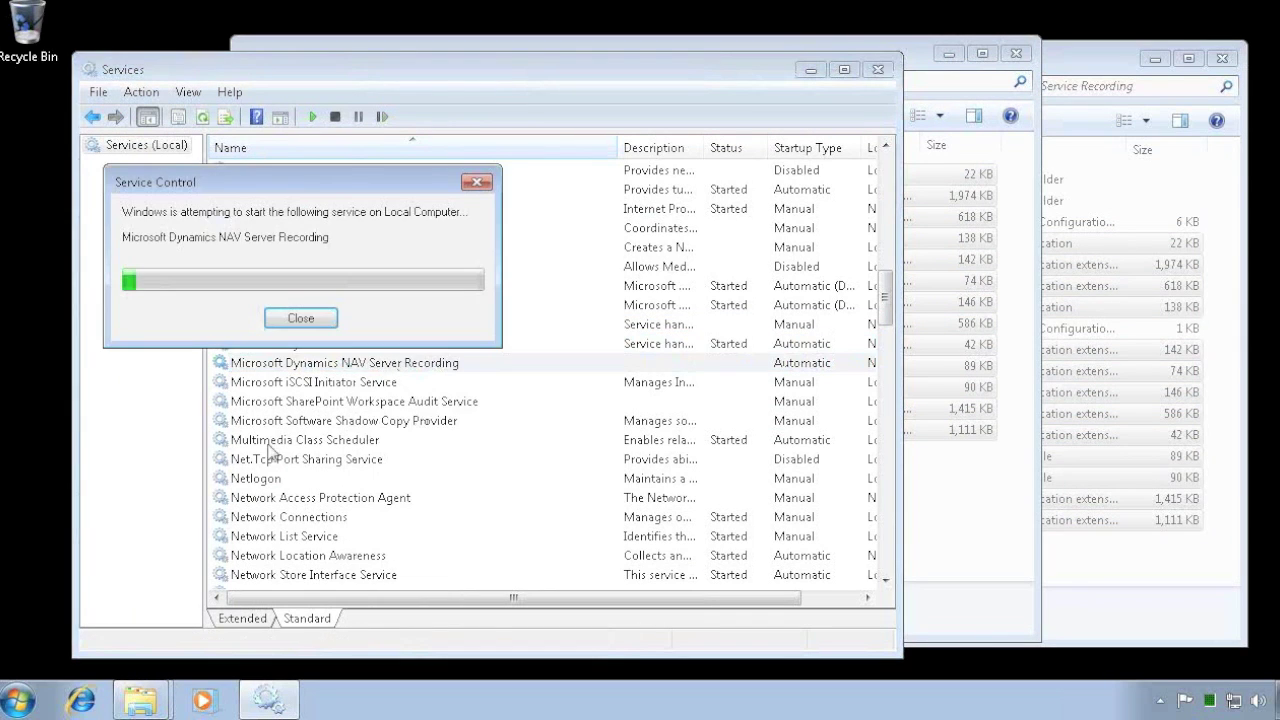
- Launch Microsoft Dynamics NAV 2009 R2 and acknowledge the database conversion warning
key("super")
type("NAV")
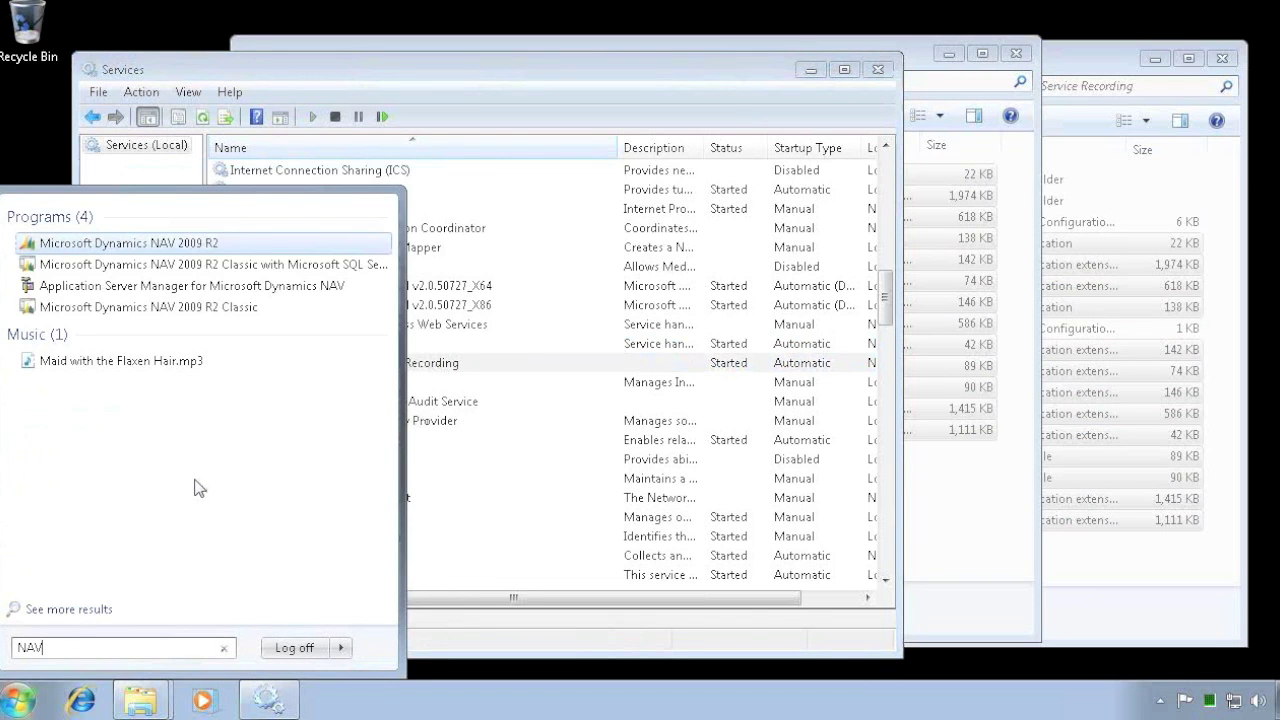
key("Return")
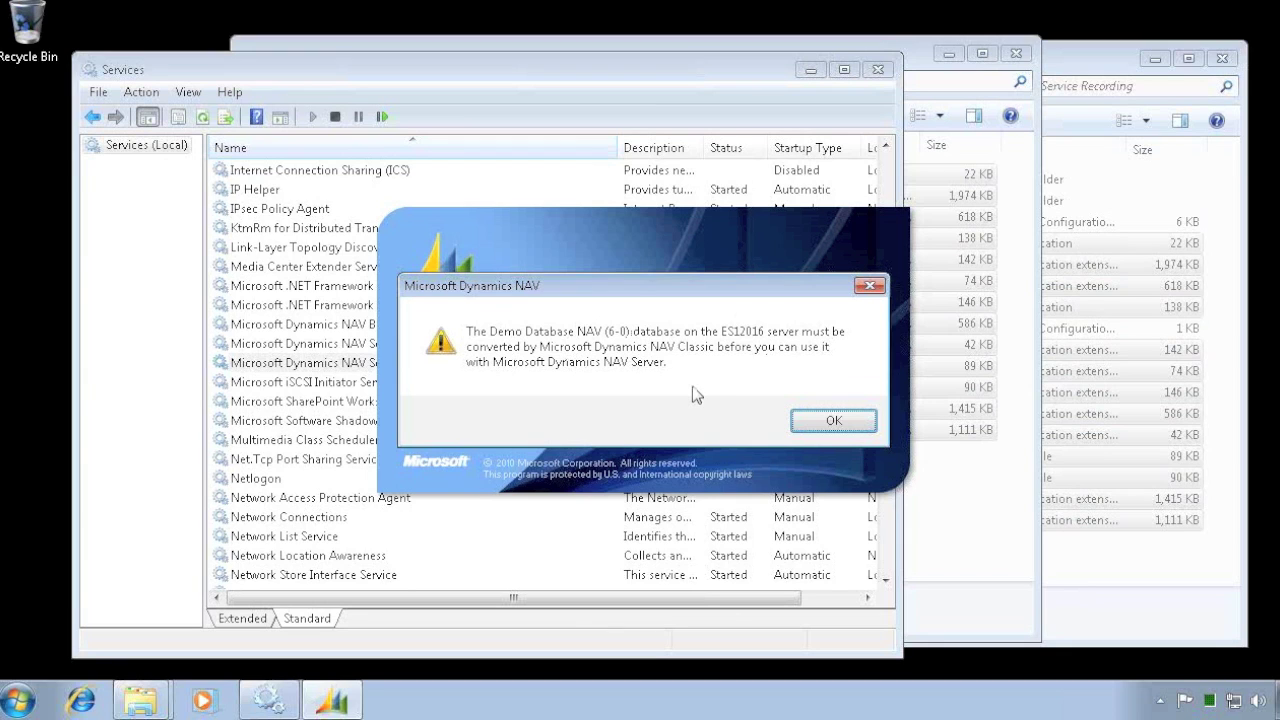
left_click(834, 424)
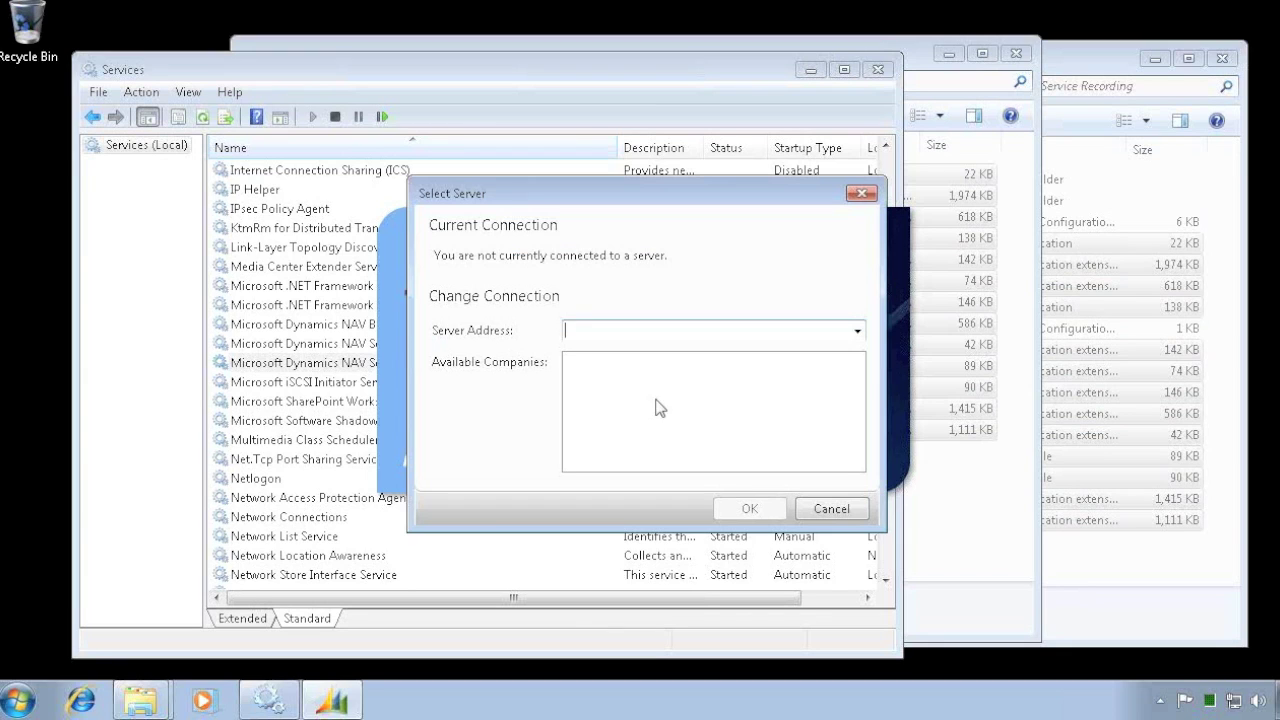
- Cancel the Select Server dialog and stop the NAV Server Recording and NAV Server services
left_click(824, 507)
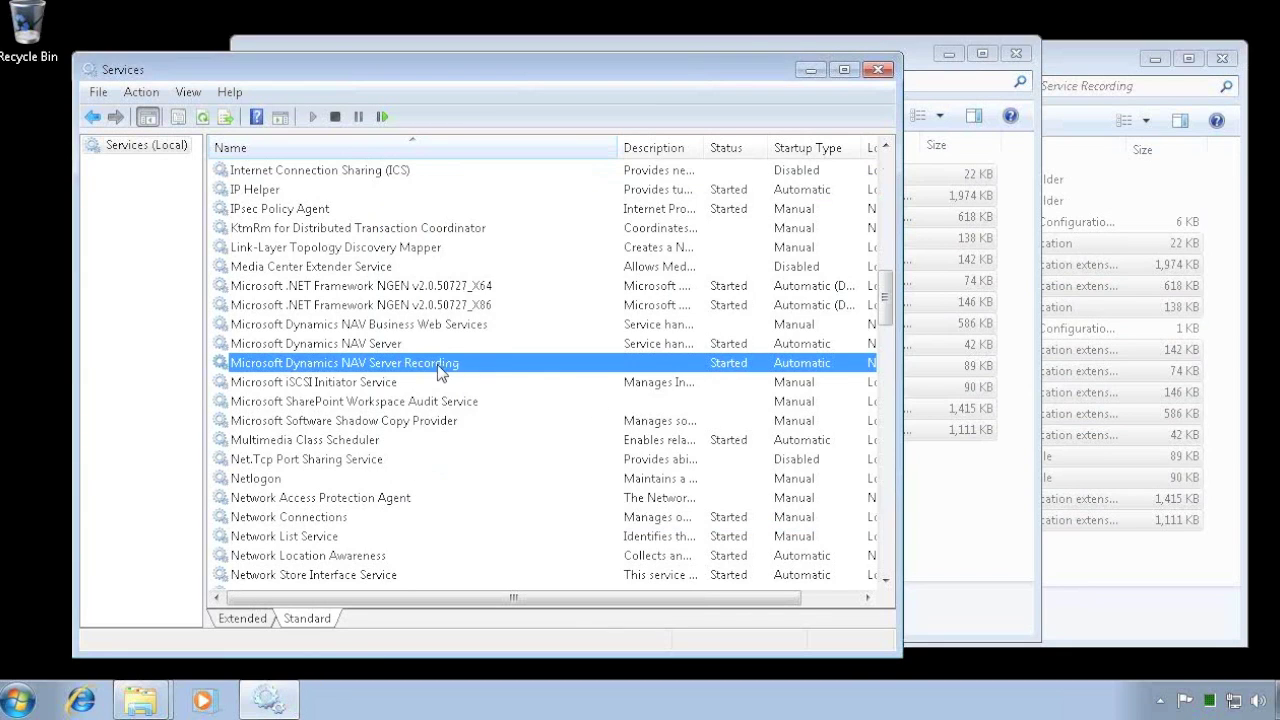
right_click(402, 365)
left_click(462, 400)
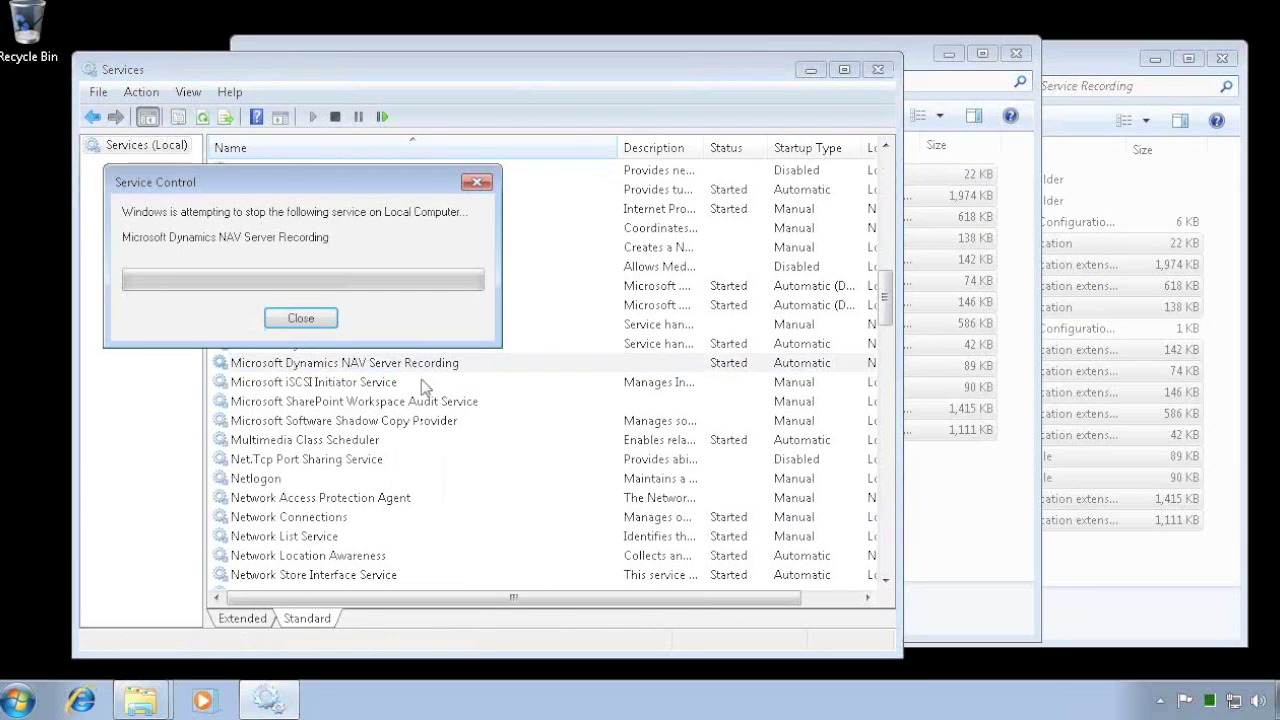
right_click(368, 351)
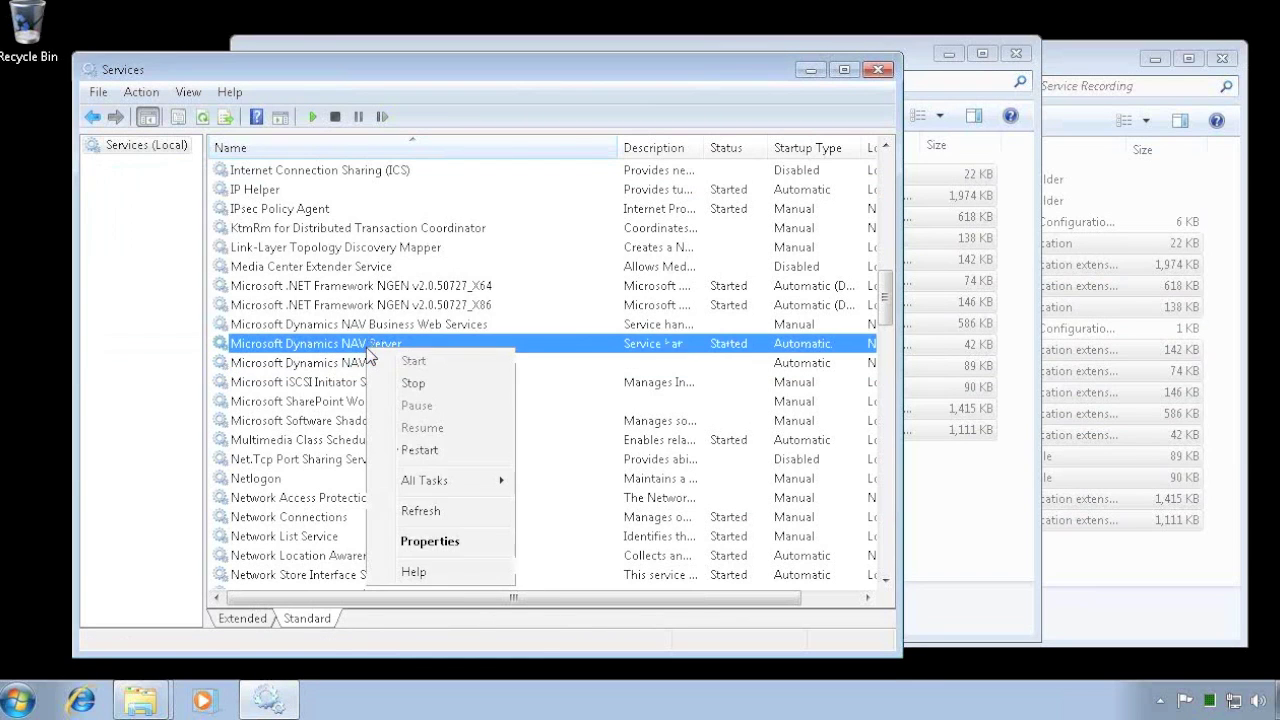
left_click(417, 384)
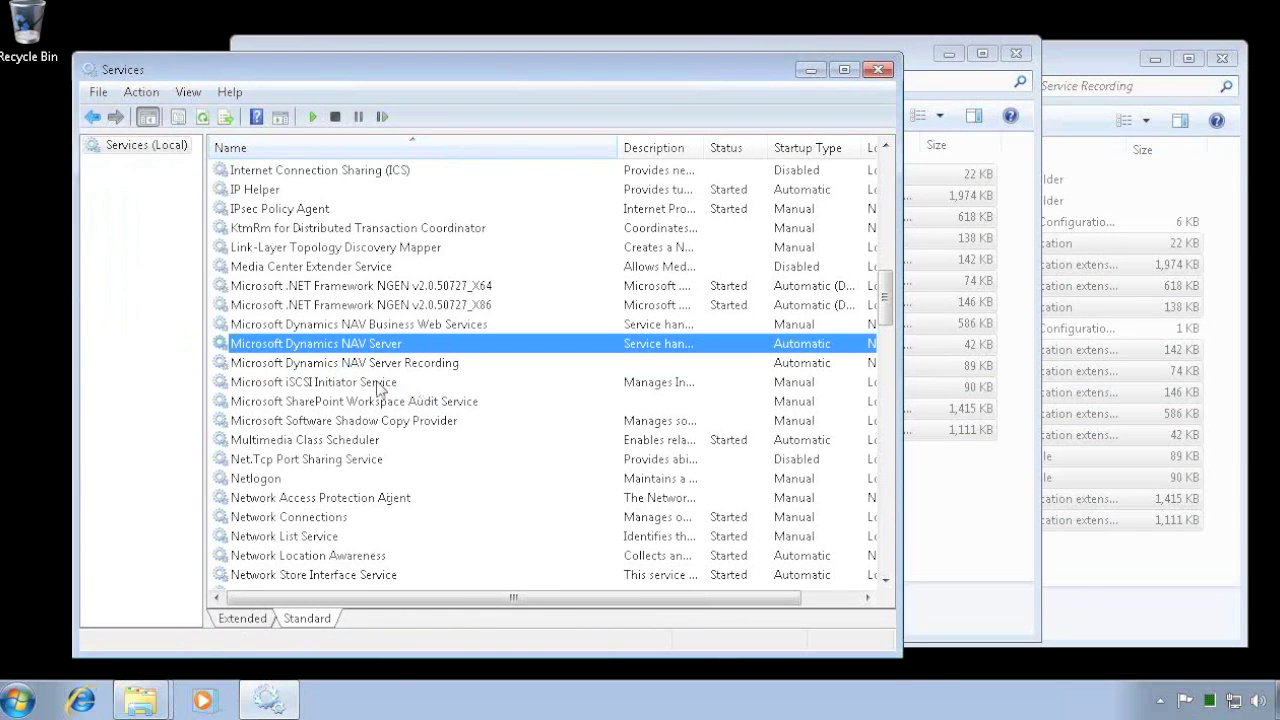
left_click(24, 700)
- Launch NAV 2009 R2 Classic with SQL Server, approve the Demo Database NAV (6-0) conversion, dismiss notices
type("NAV")
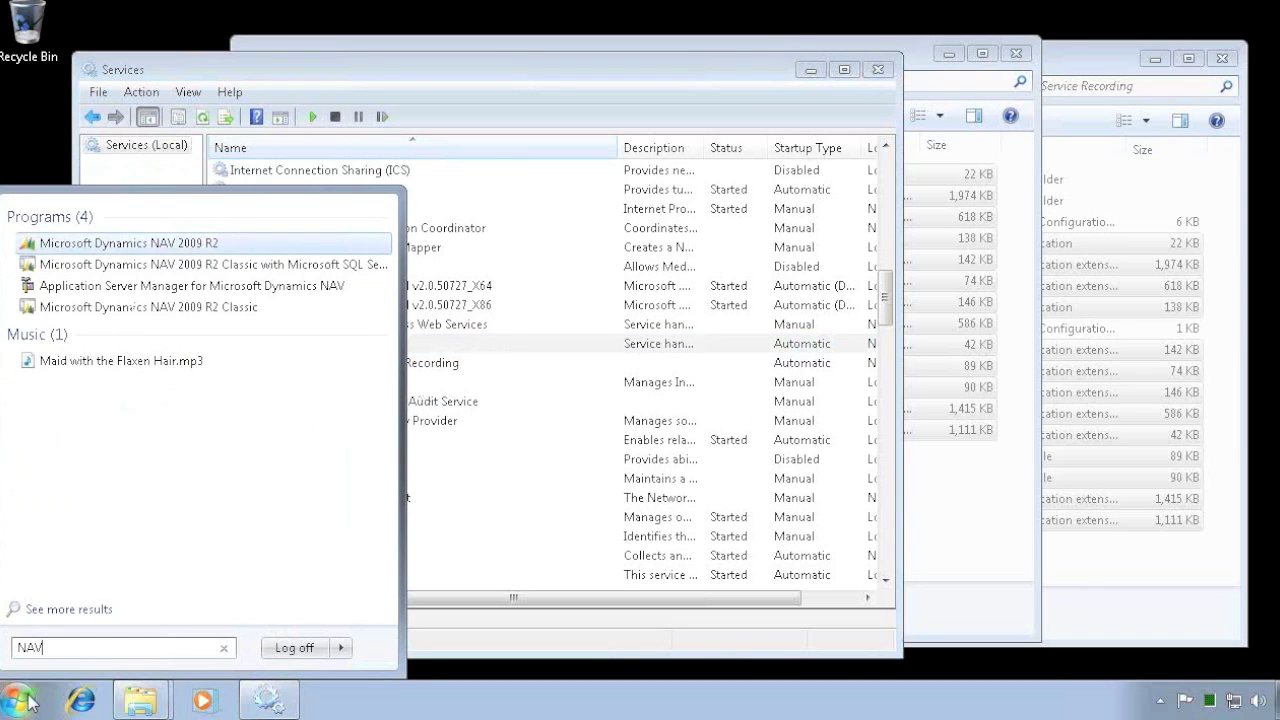
key("Down")
key("Return")
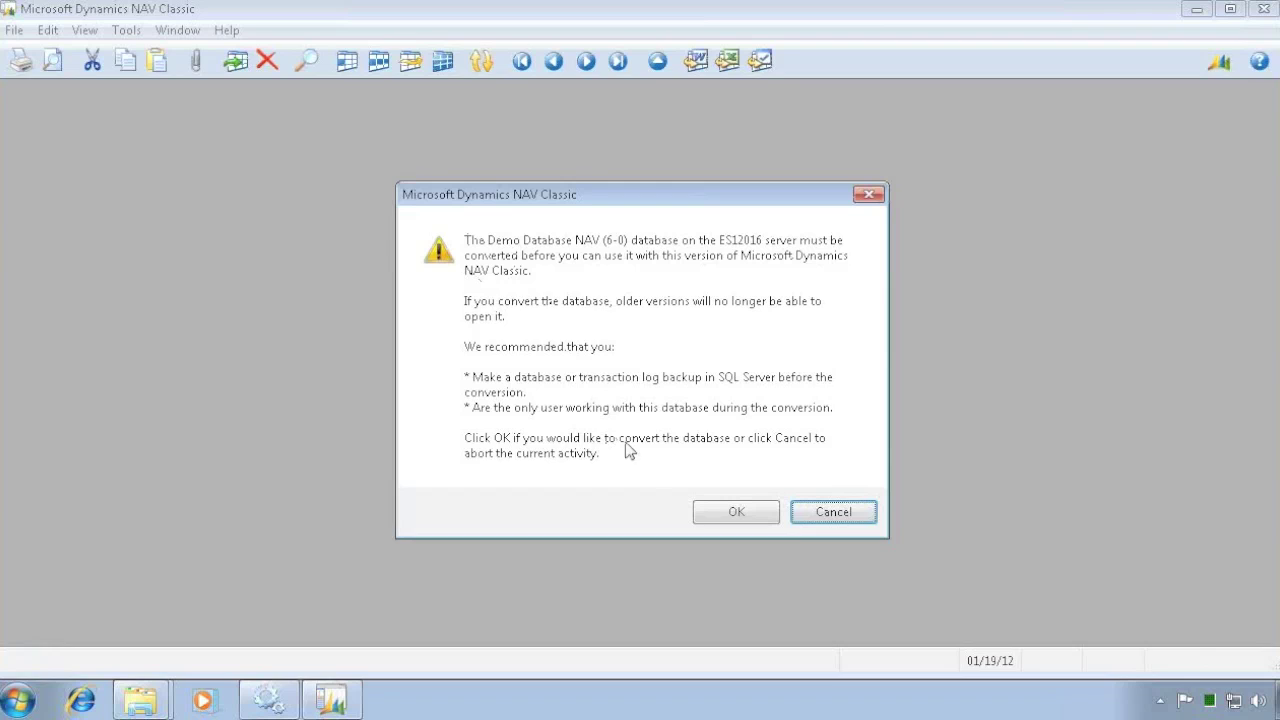
left_click(730, 516)
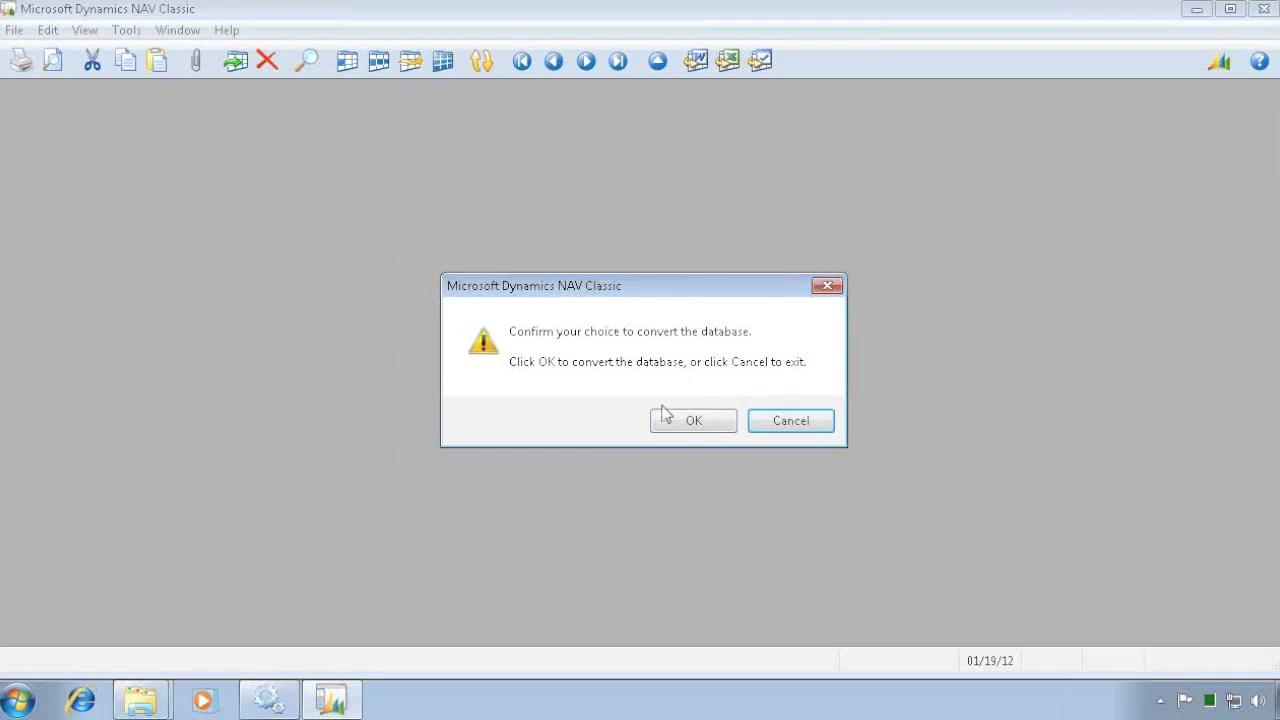
left_click(694, 421)
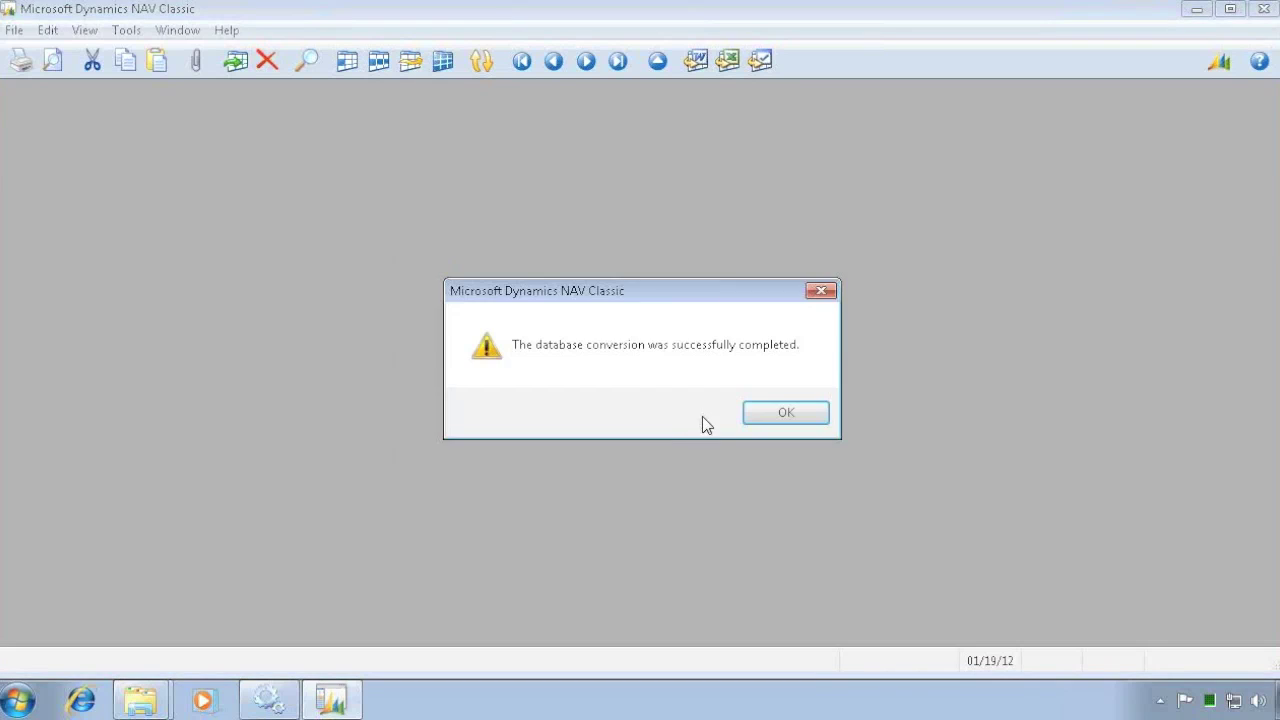
left_click(785, 418)
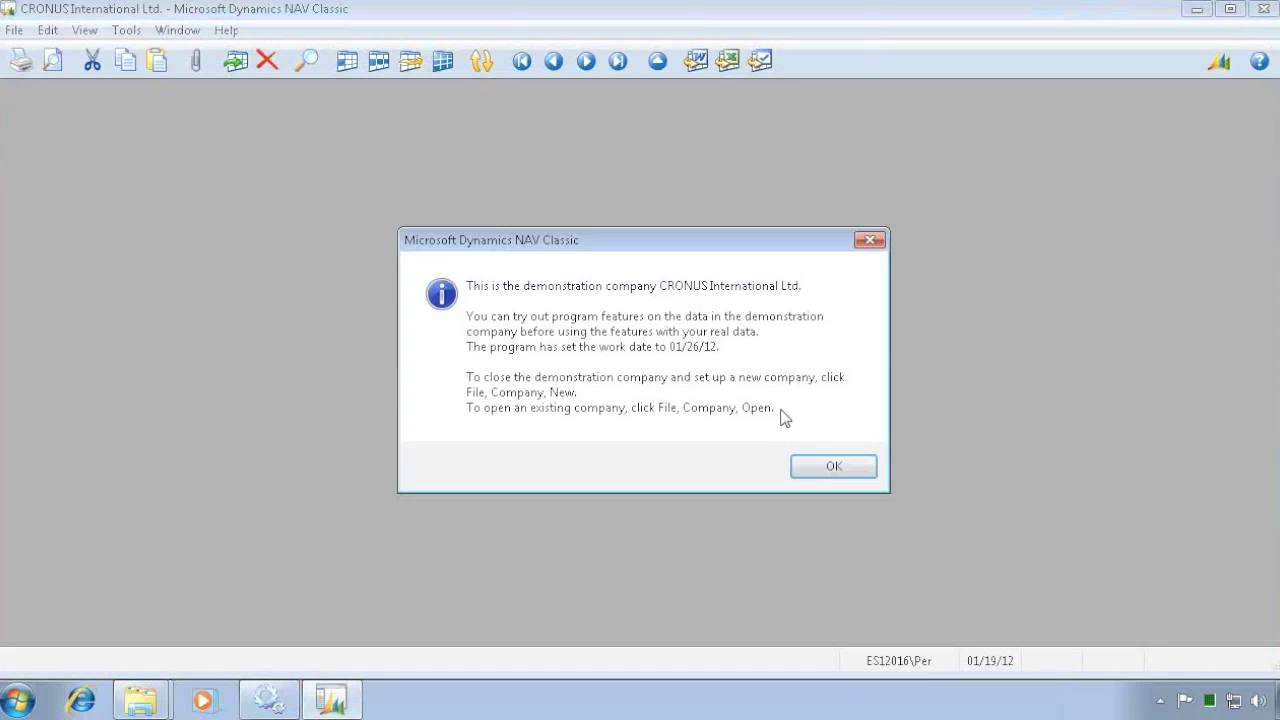
left_click(834, 466)
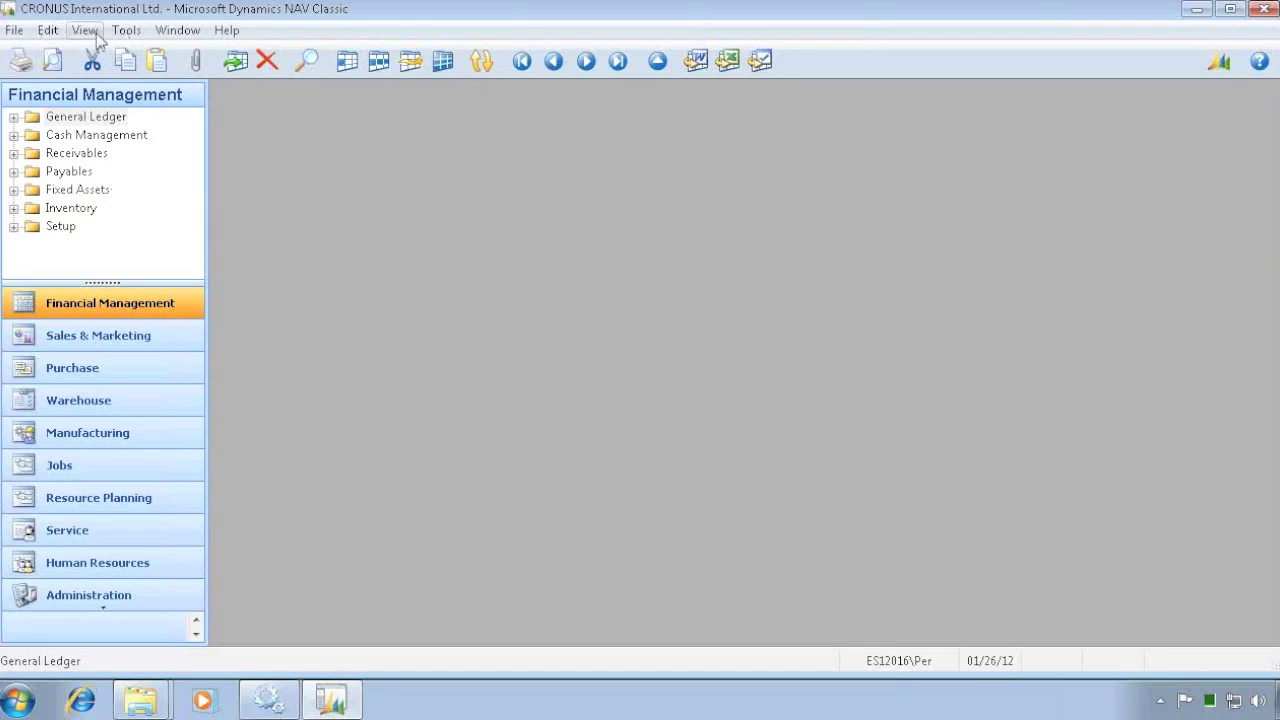
- Open the Object Designer with objects of all types listed
left_click(136, 32)
left_click(180, 107)
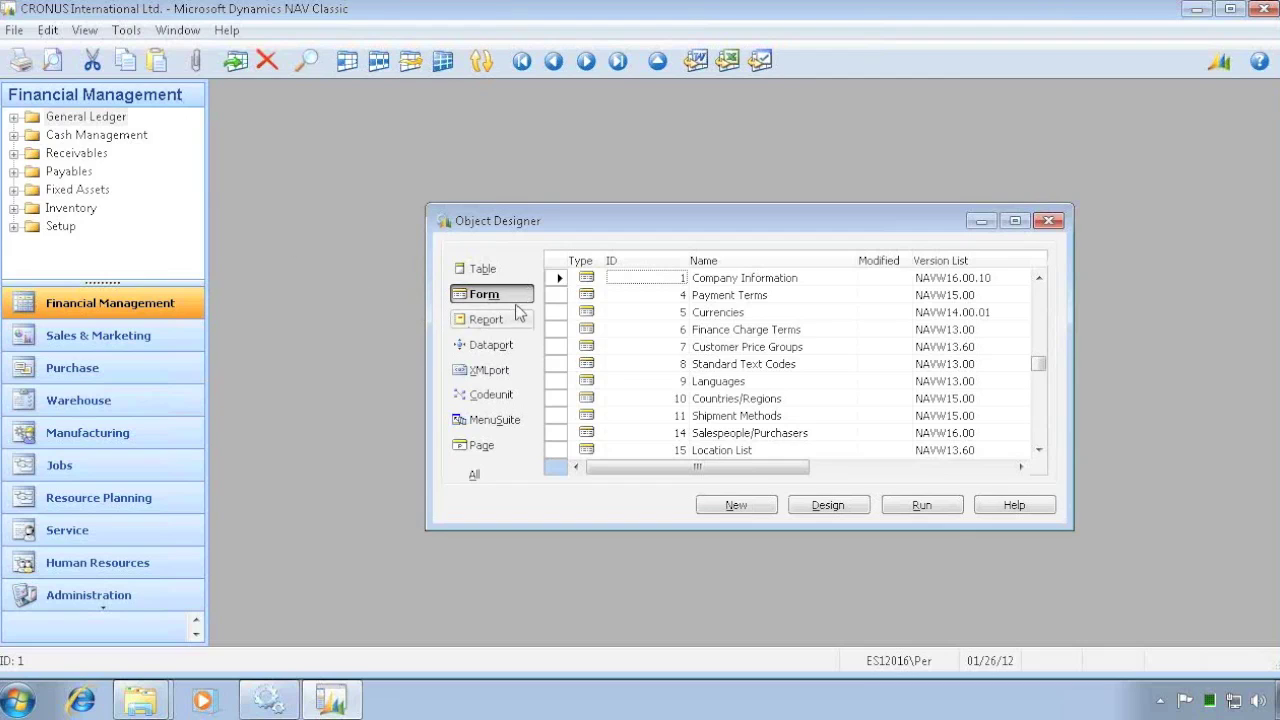
left_click(479, 476)
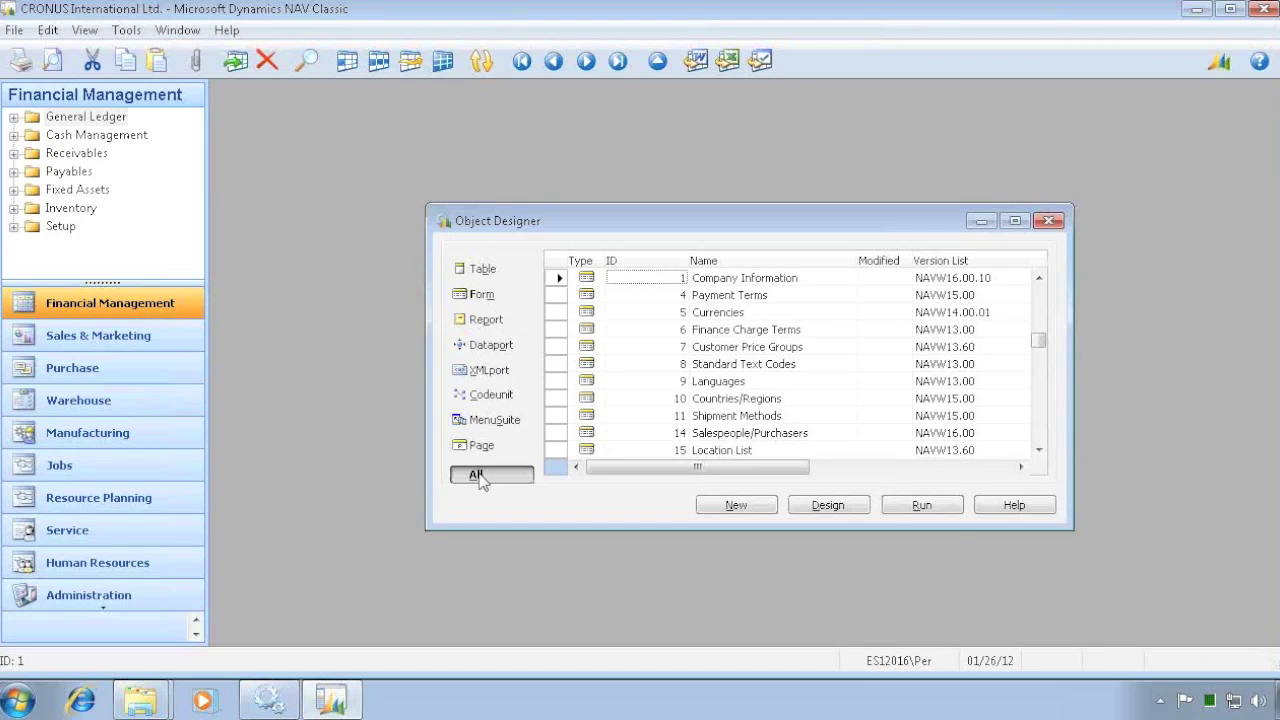
- Select every object, request a compile, and decline the compile confirmation
key("ctrl+a")
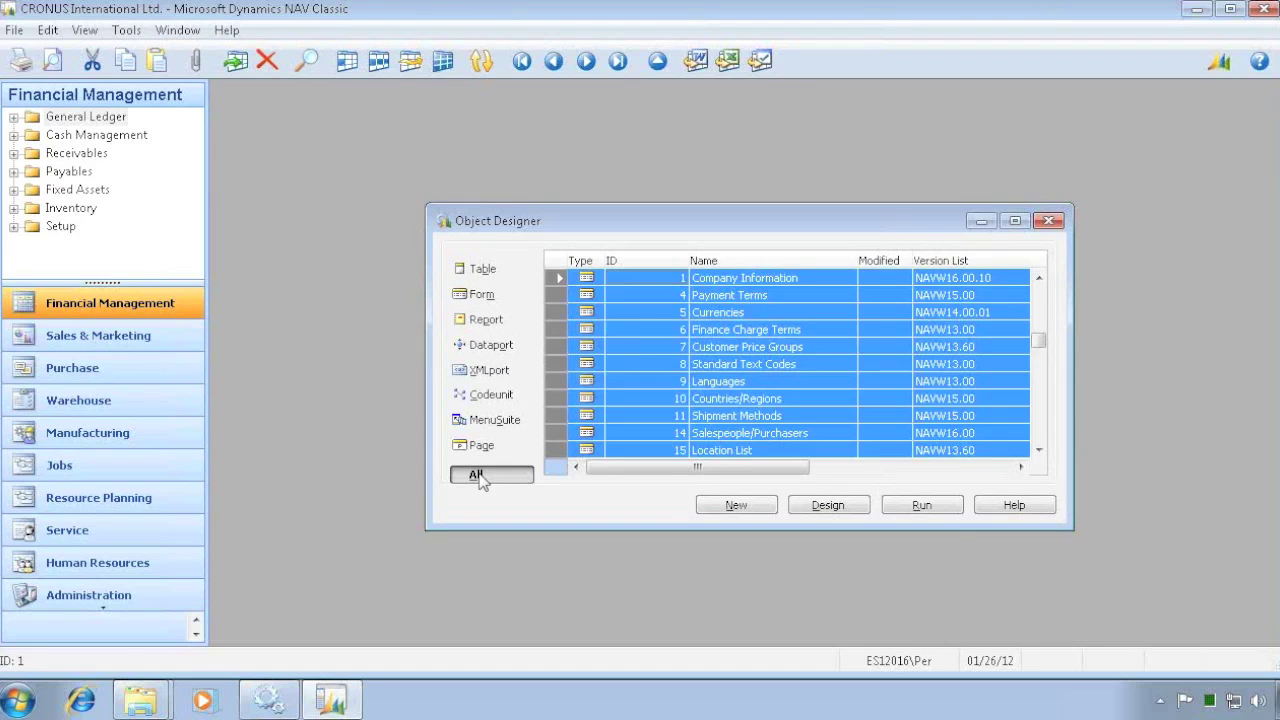
left_click(480, 476)
left_click(126, 30)
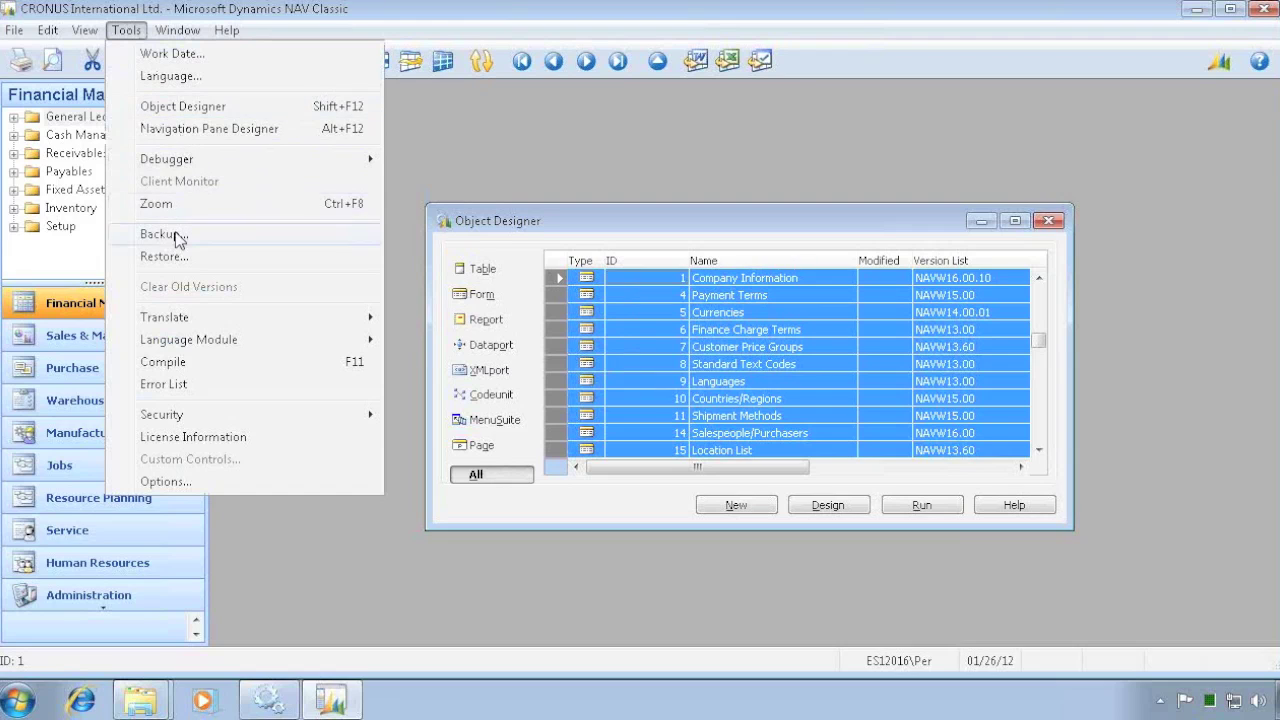
left_click(172, 366)
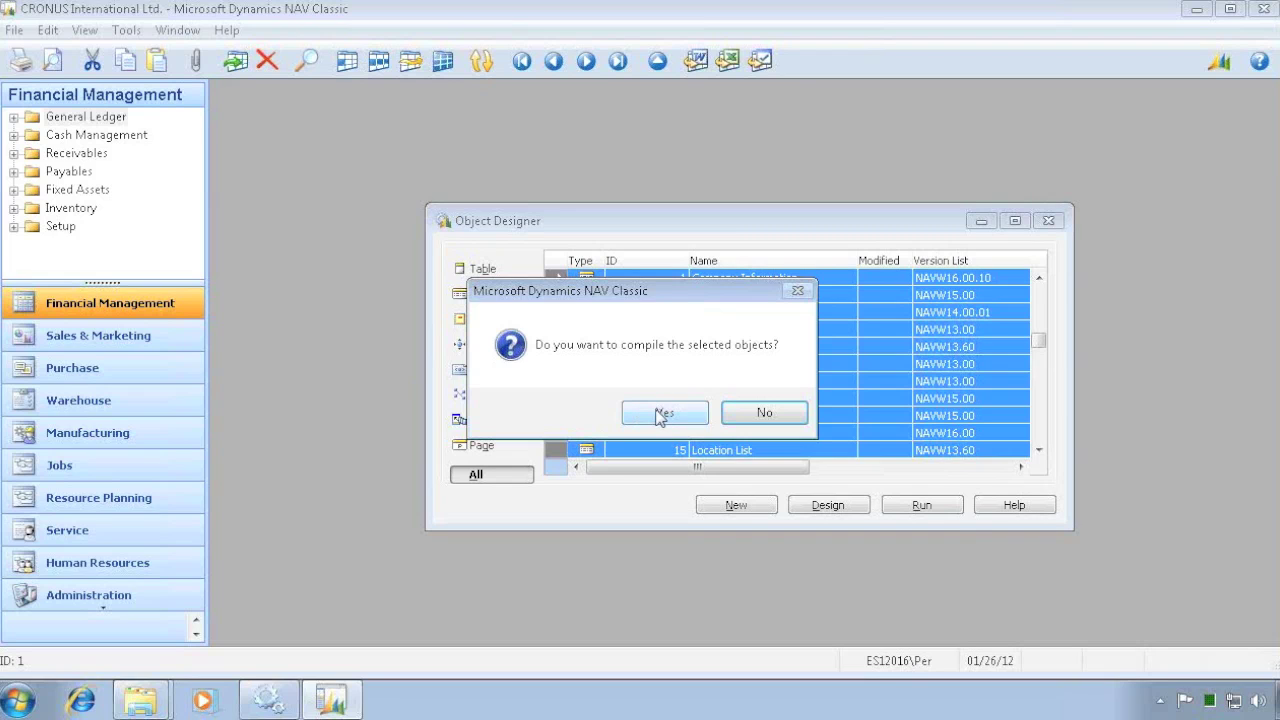
left_click(777, 412)
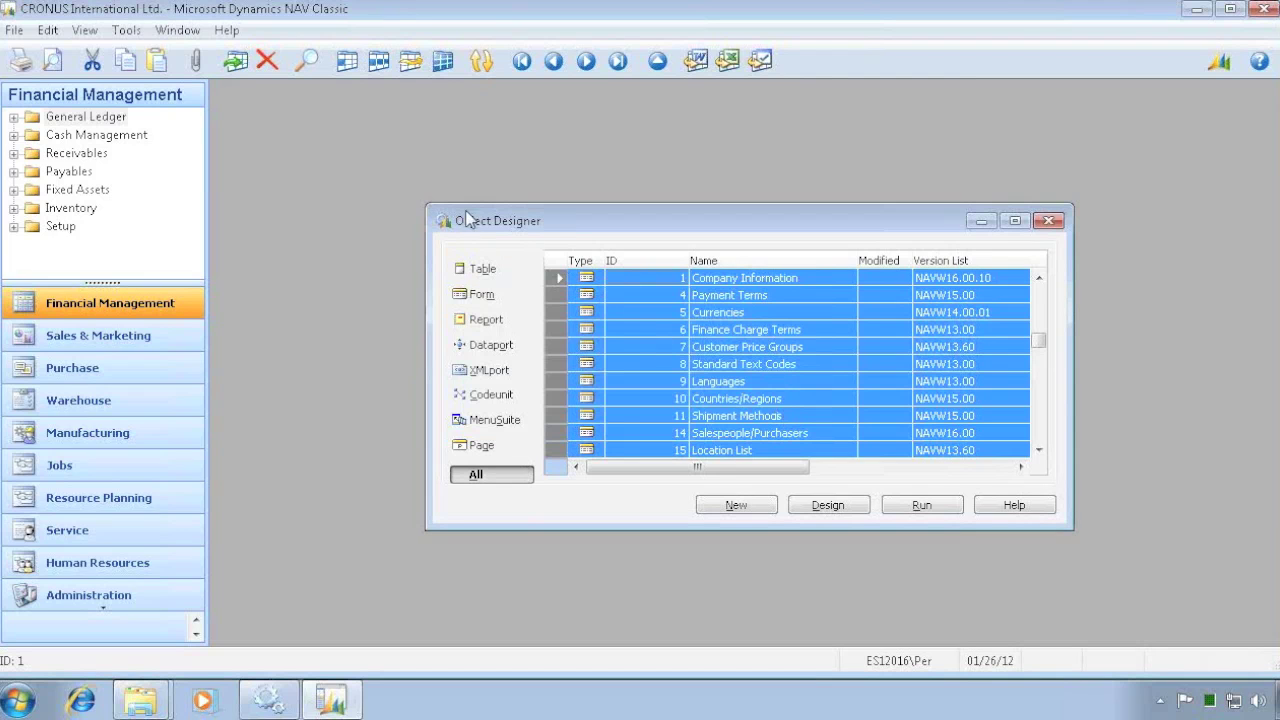
left_click(127, 31)
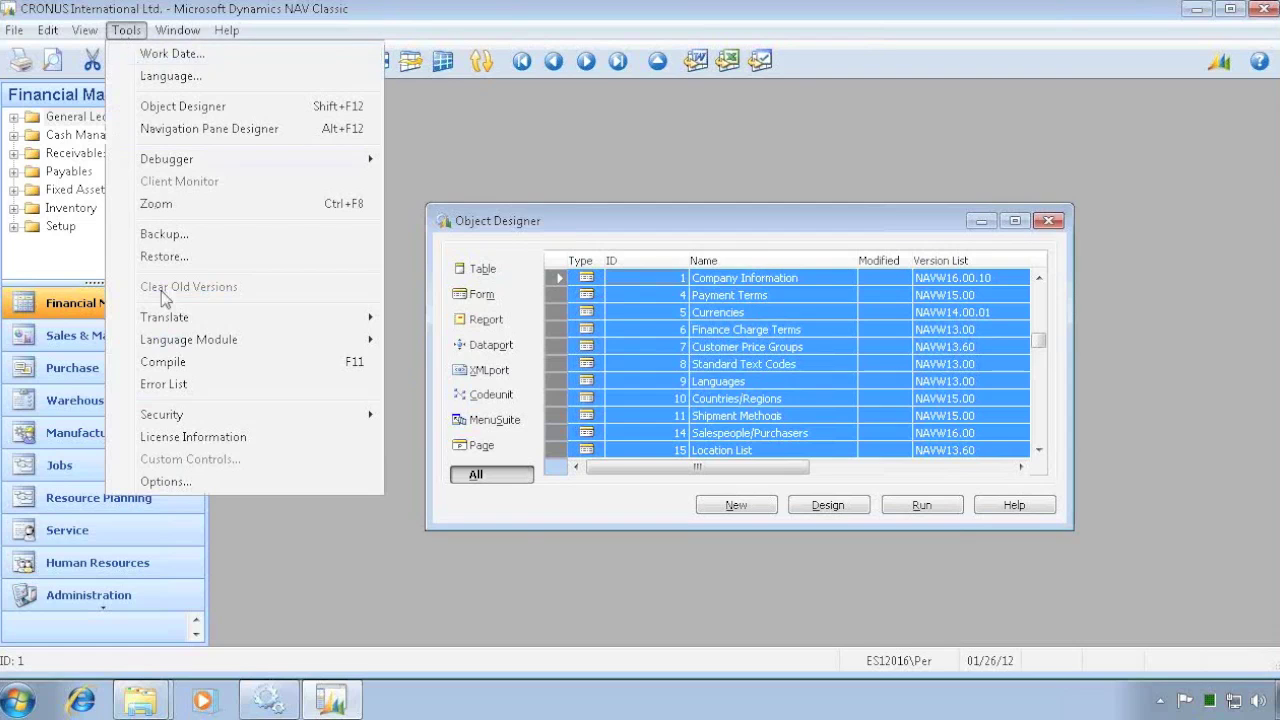
- Raise the Object Cache (KB) option to 128000 and close the Object Designer
left_click(163, 482)
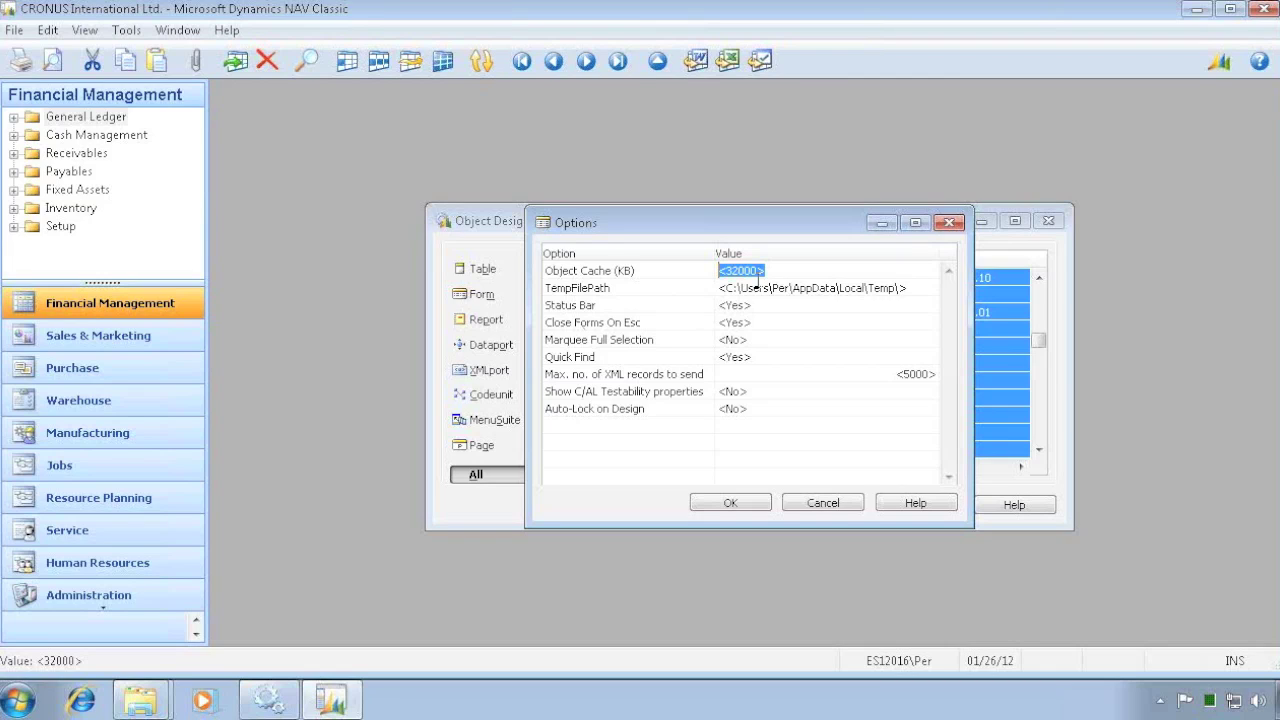
type("128")
key("Return")
left_click(731, 503)
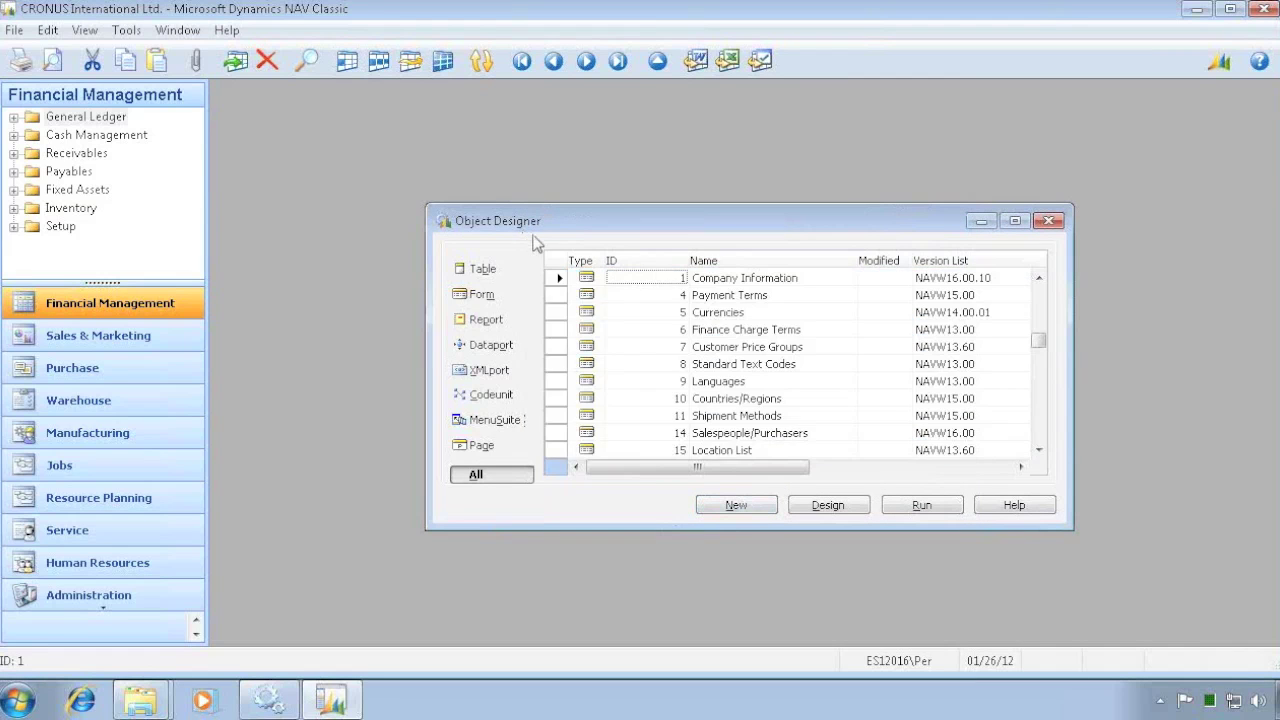
key("Escape")
left_click(15, 31)
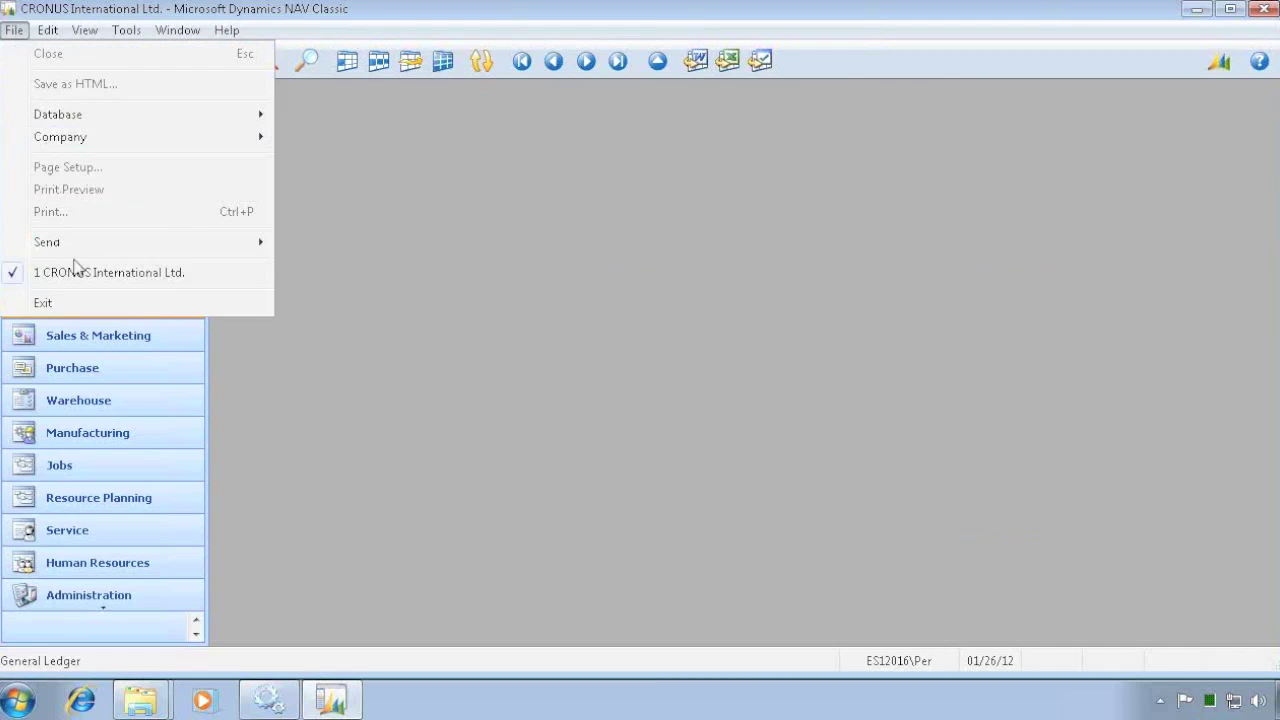
- Close the database and reopen CRONUS International Ltd., dismissing the demonstration notice
mouse_move(158, 118)
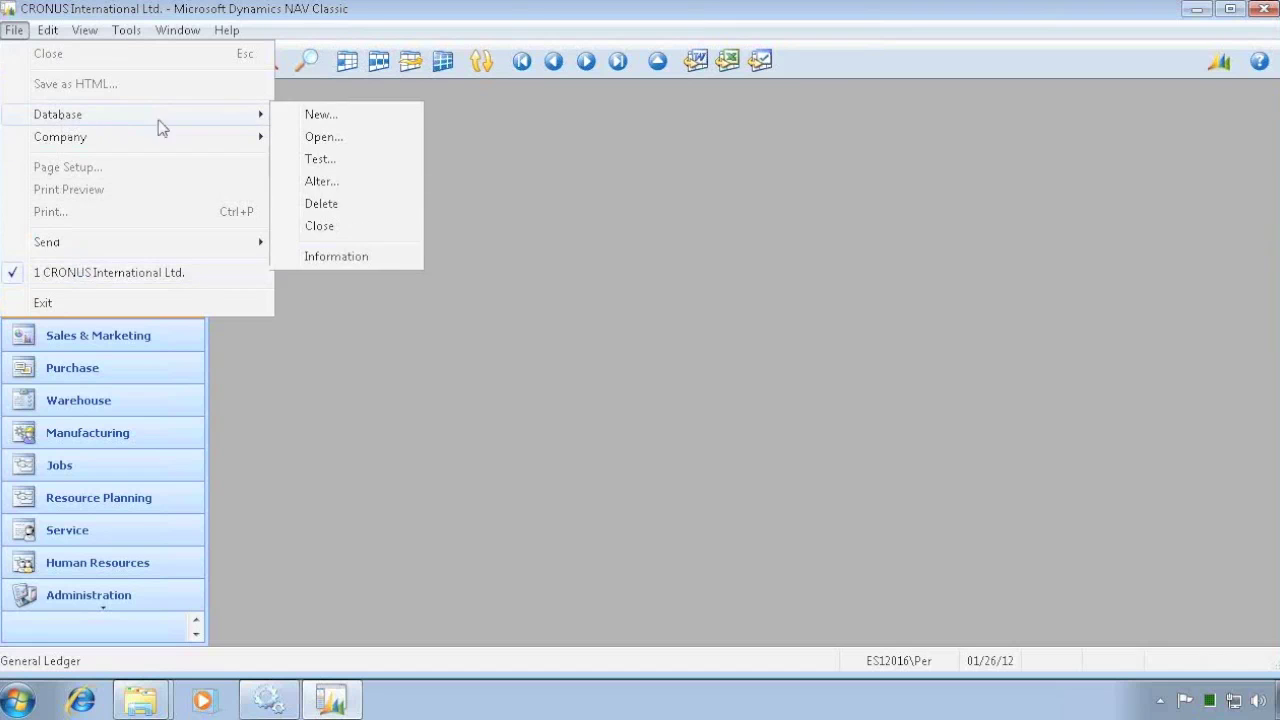
left_click(319, 226)
left_click(14, 30)
left_click(60, 273)
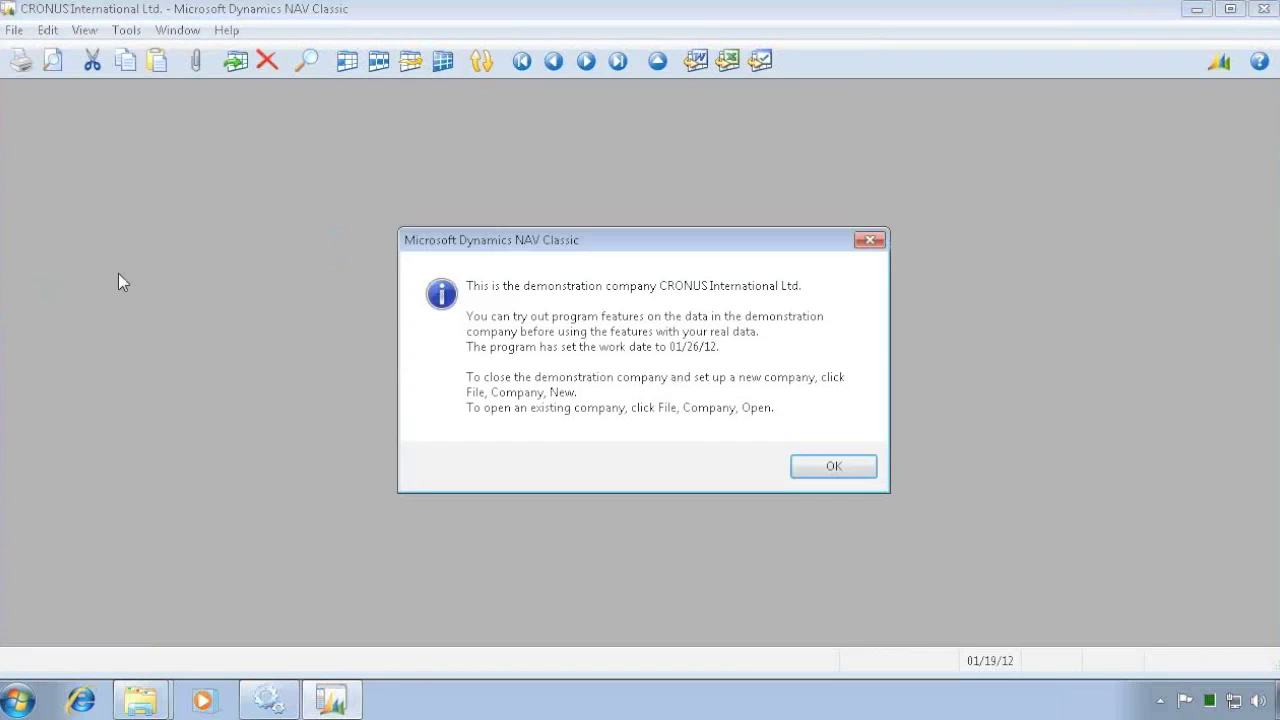
left_click(860, 470)
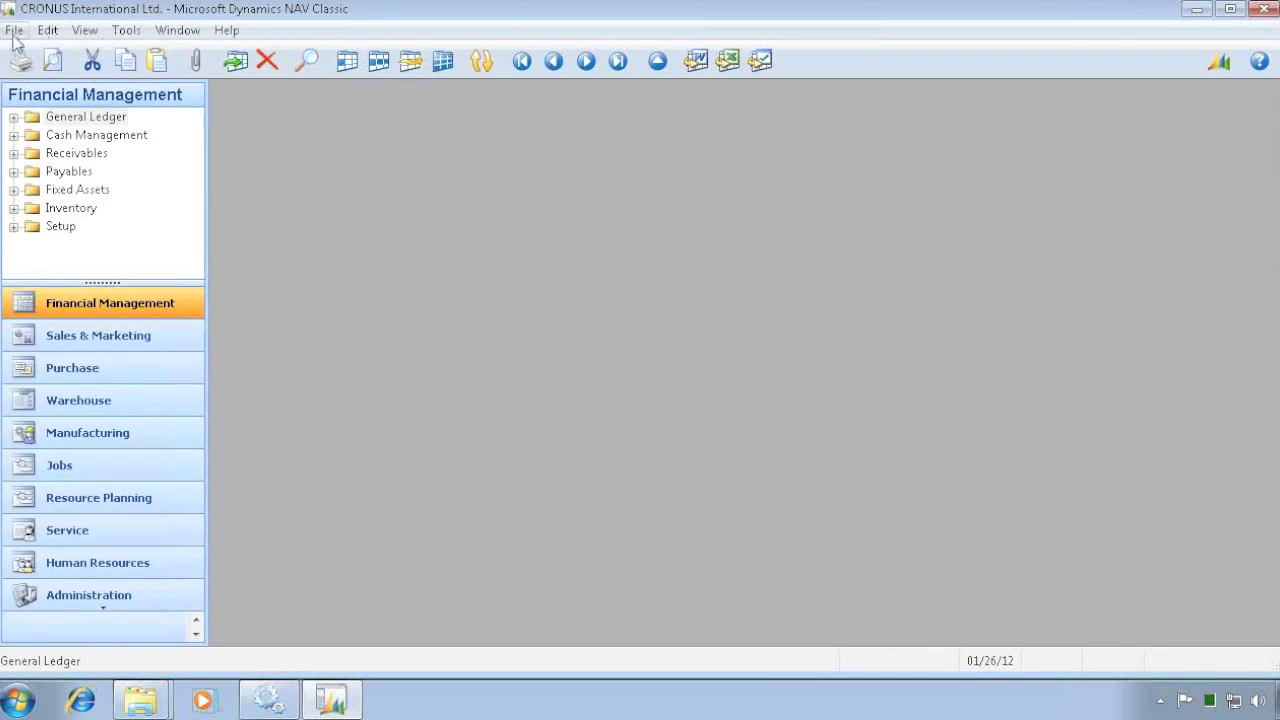
- Check the database information for the 128000 KB object cache, then reopen Object Designer with all objects selected
left_click(14, 32)
mouse_move(57, 118)
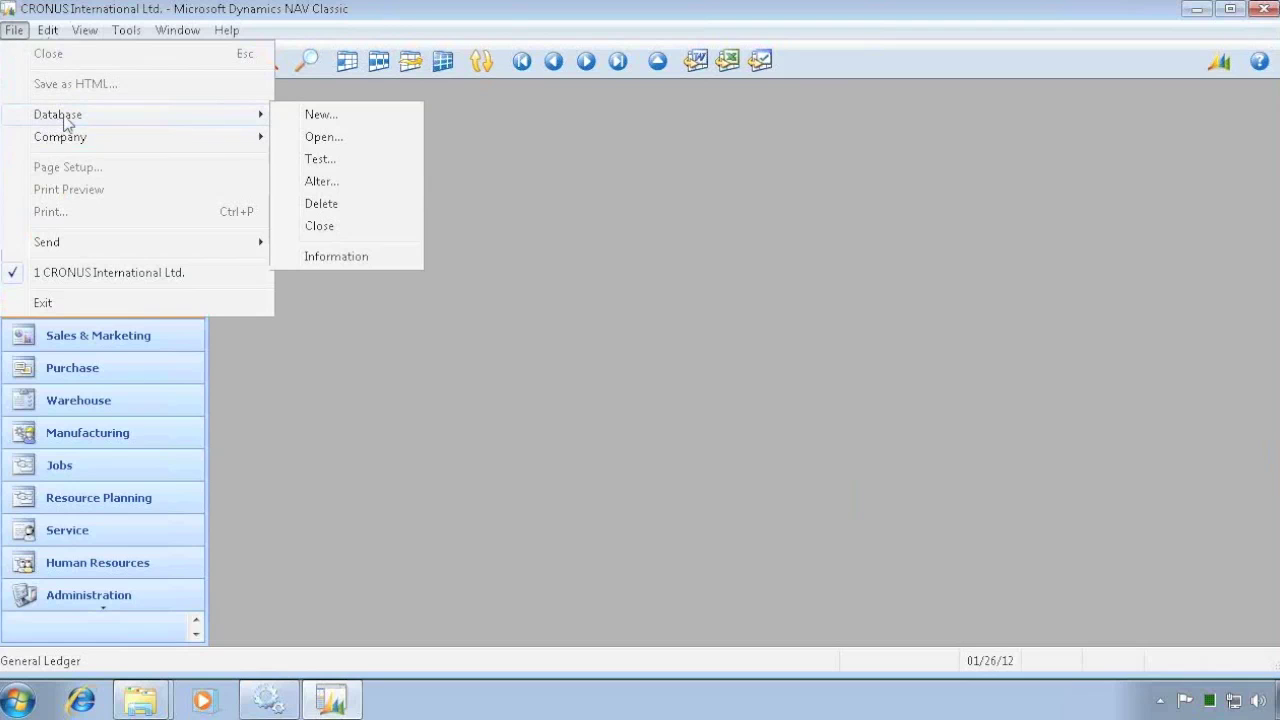
left_click(314, 258)
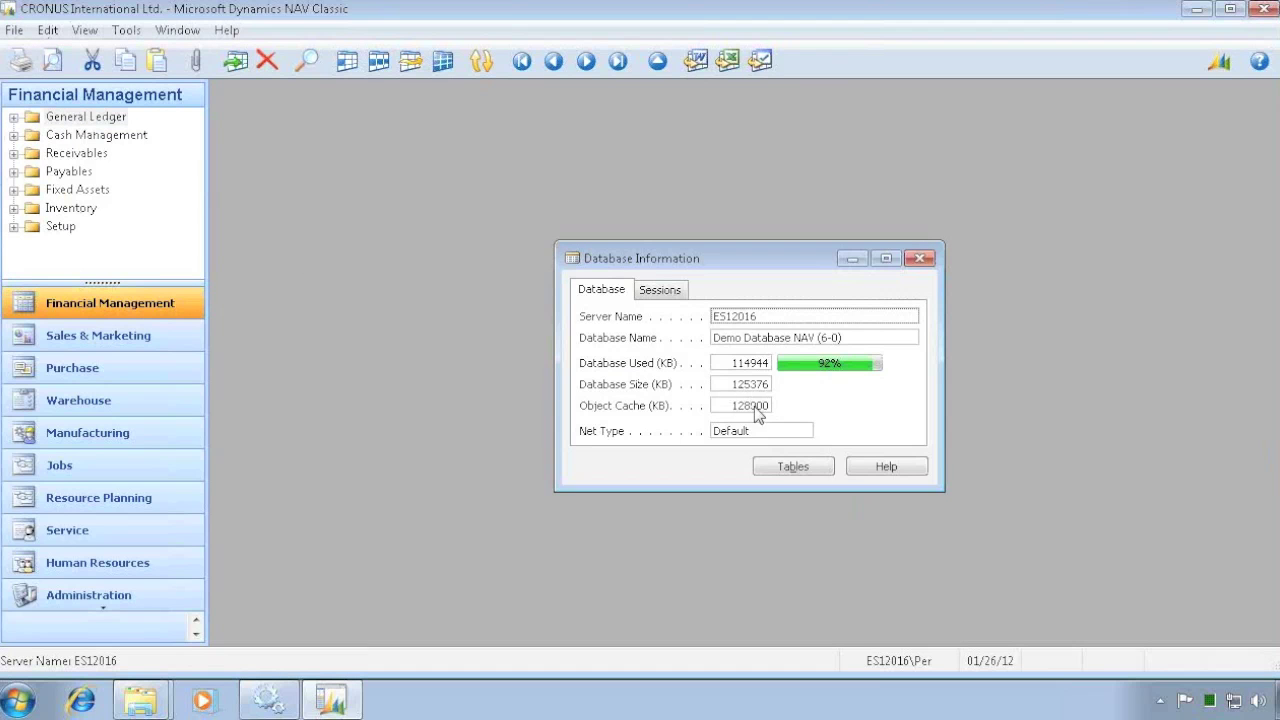
key("Escape")
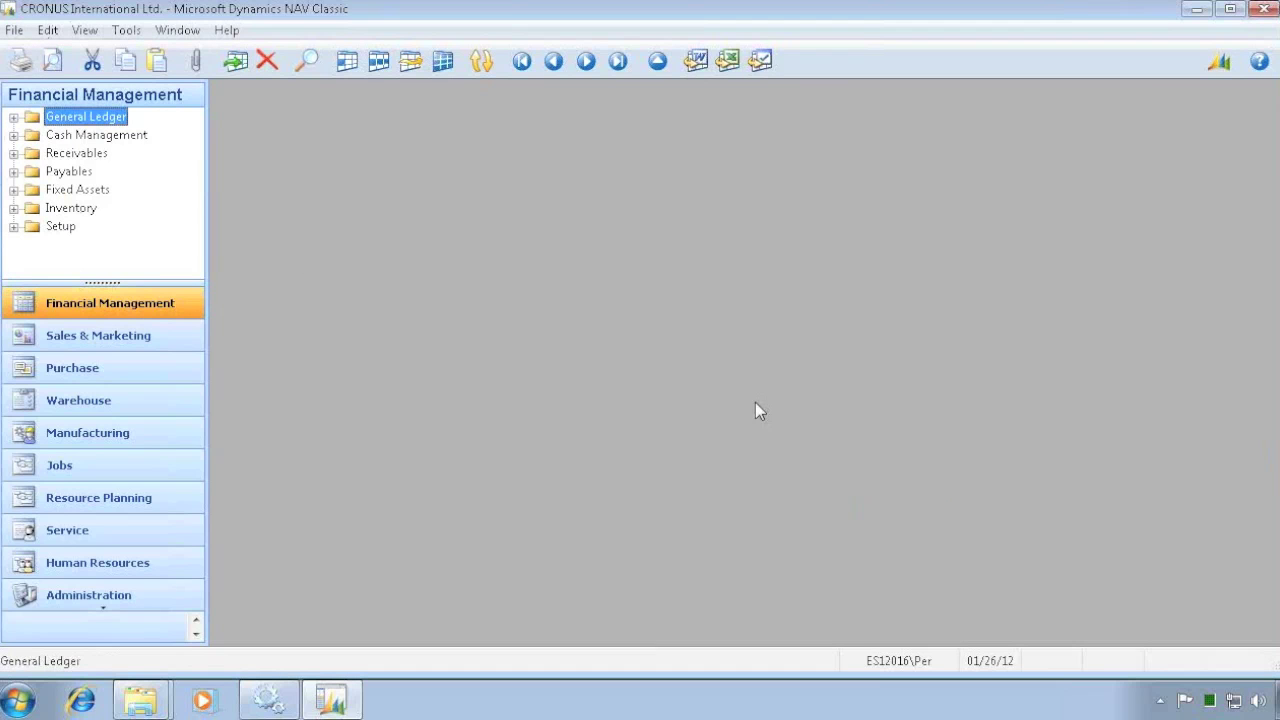
key("shift+F12")
key("ctrl+a")
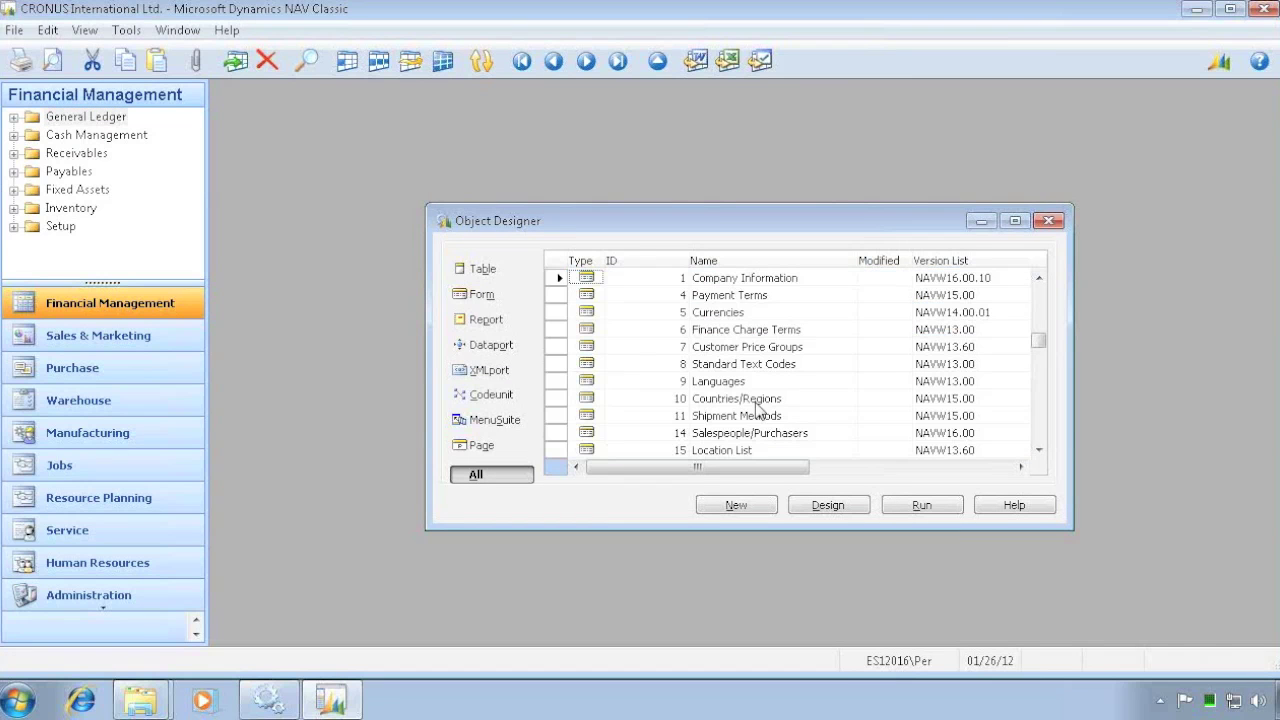
- Start compiling all 5567 selected objects, then stop the compile partway through
key("ctrl+a")
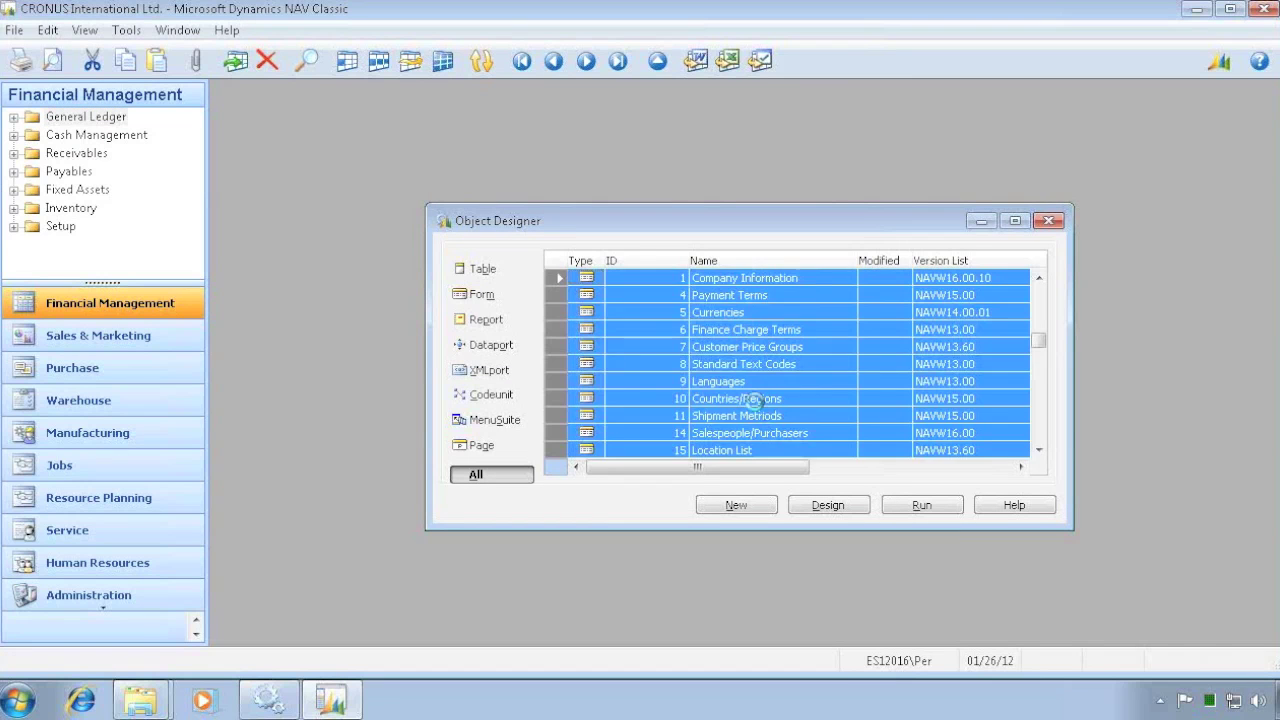
key("F11")
key("Return")
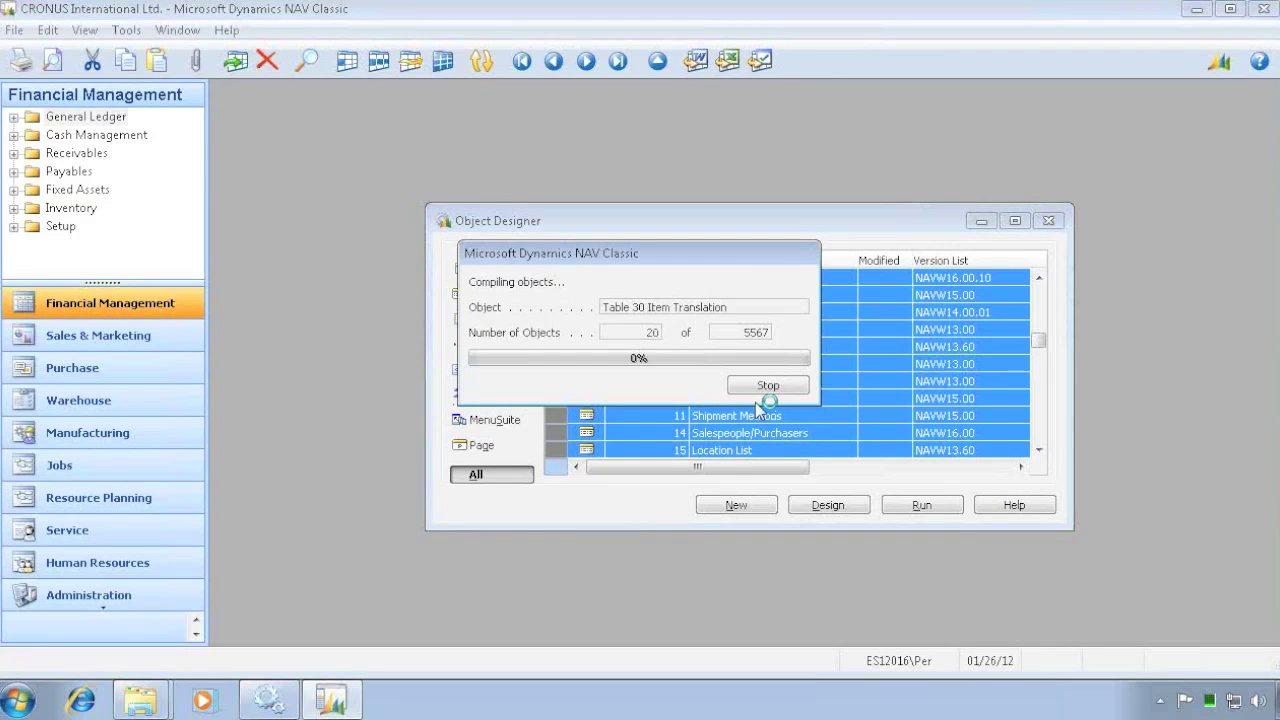
left_click(766, 387)
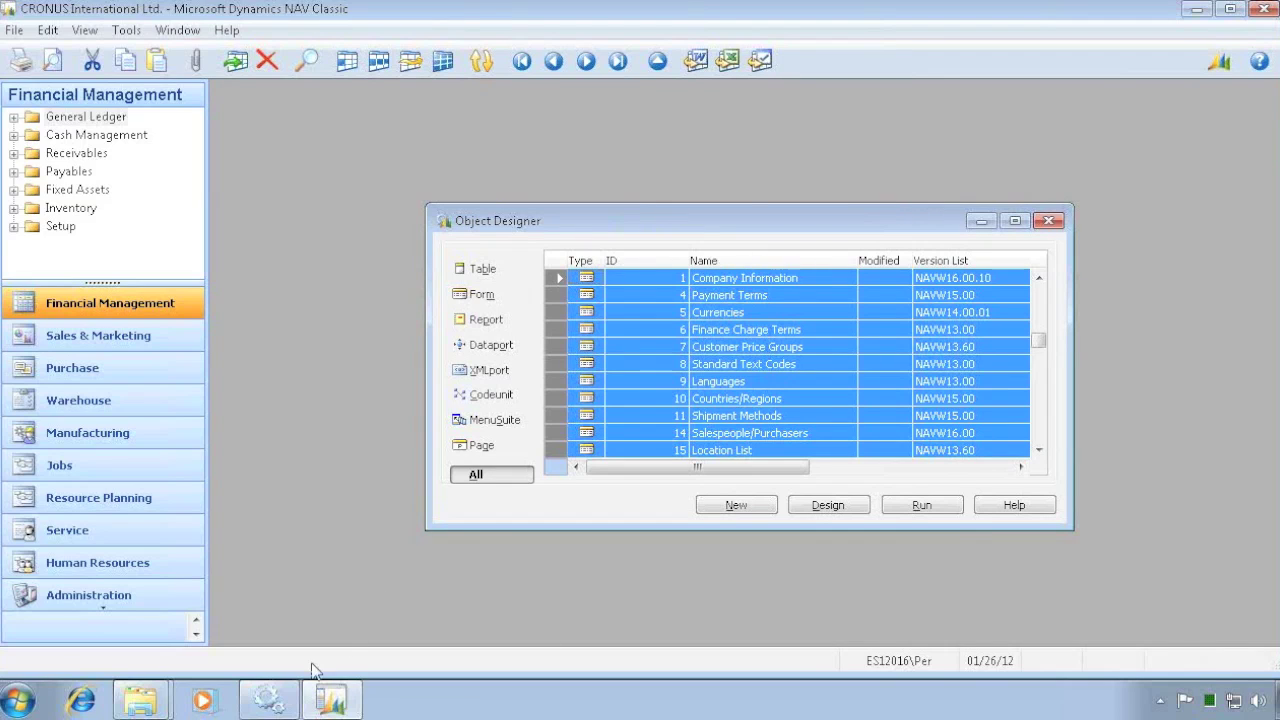
- Start the Microsoft Dynamics NAV Server and NAV Server Recording services
left_click(268, 700)
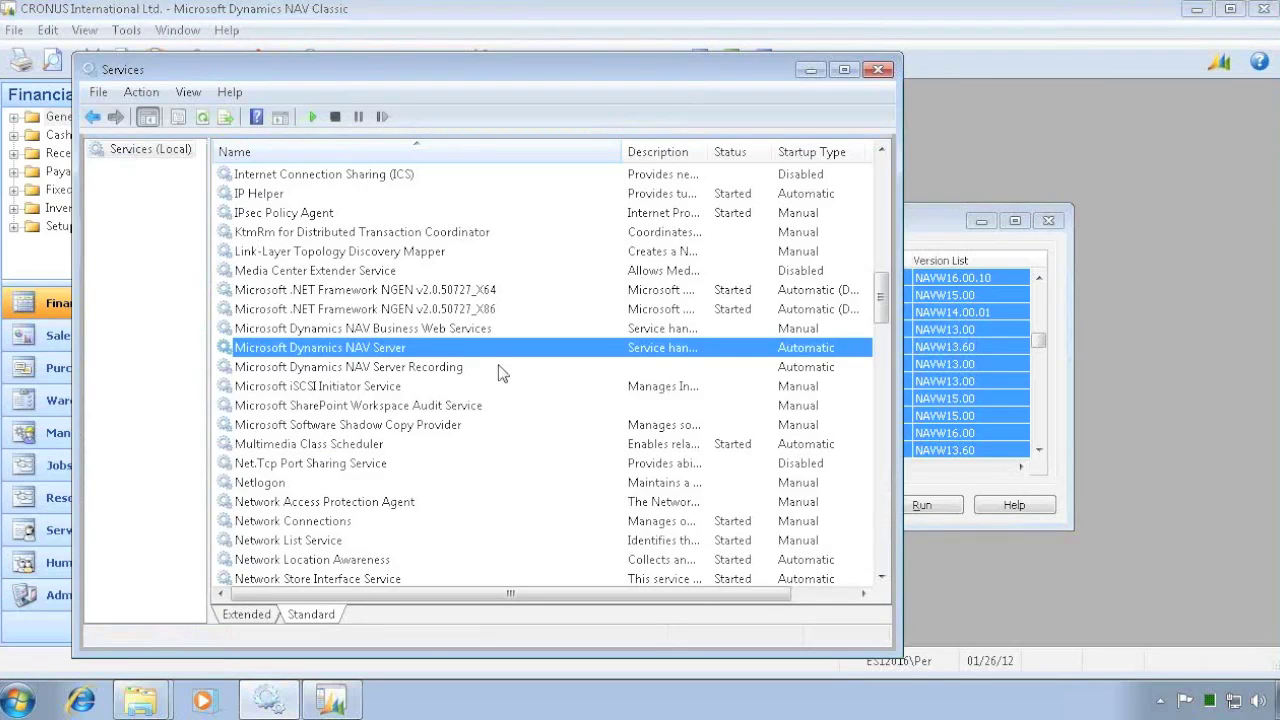
right_click(380, 355)
left_click(418, 361)
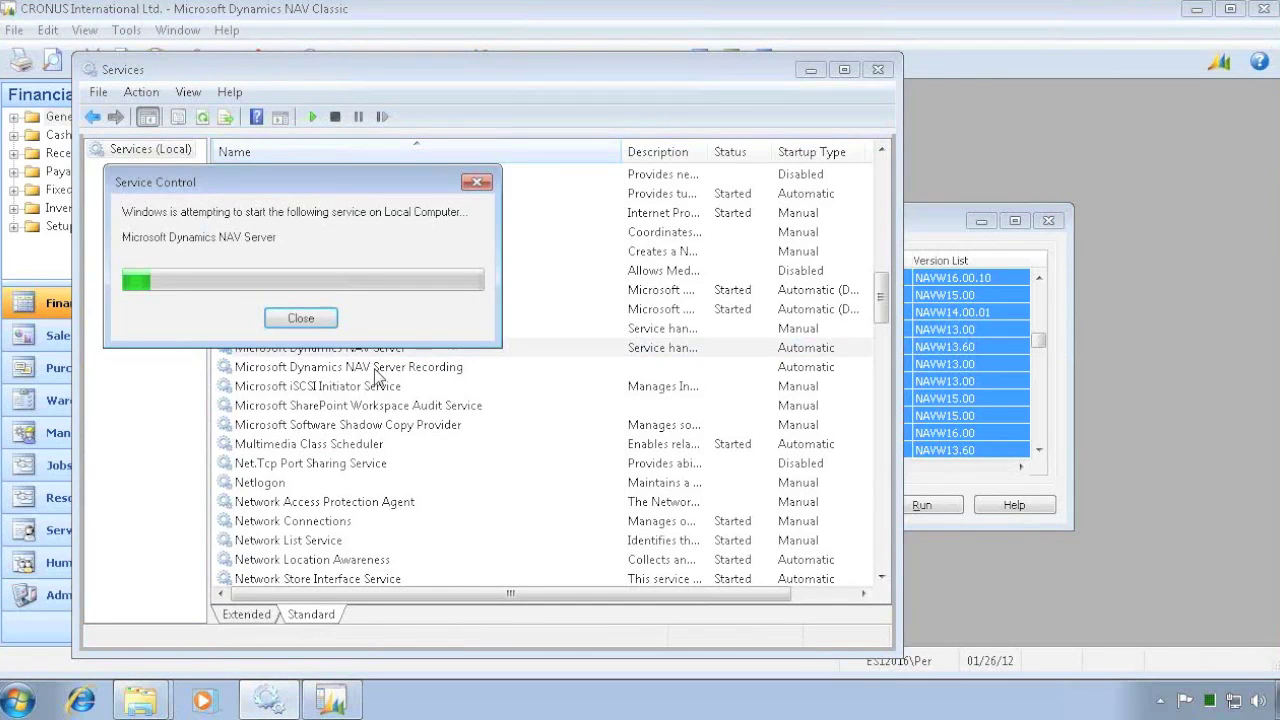
right_click(375, 368)
left_click(420, 378)
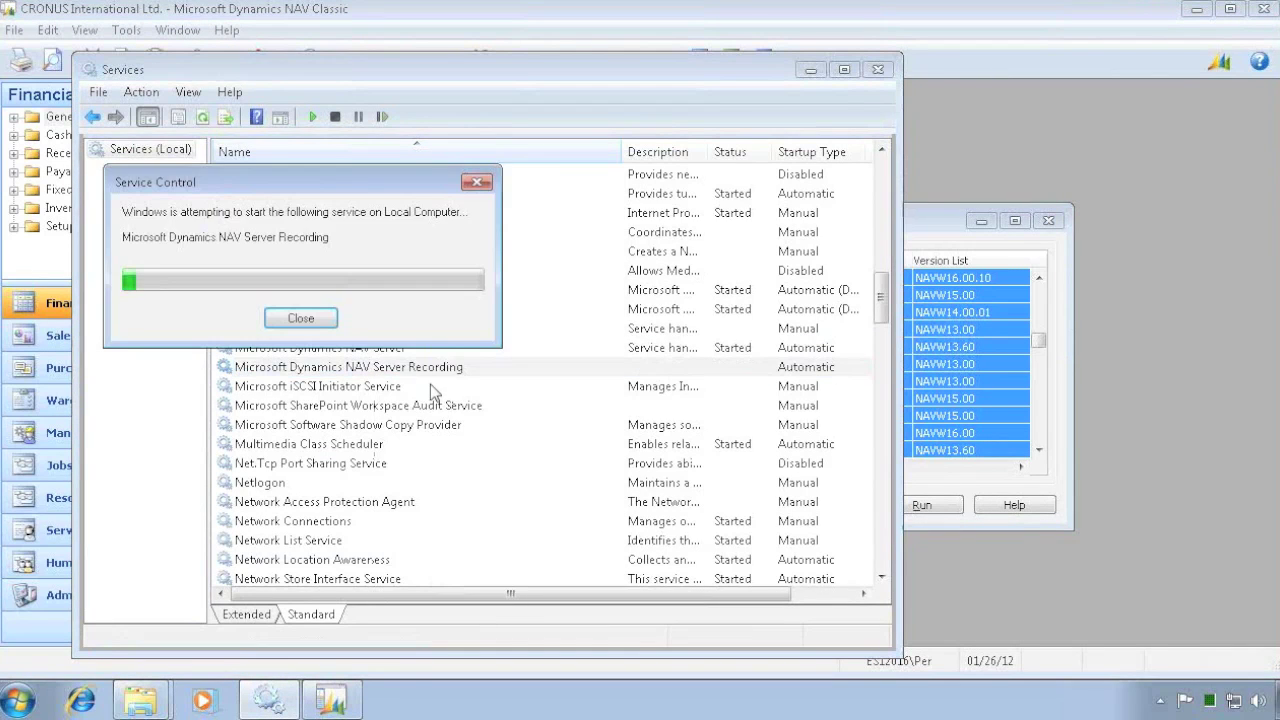
- Launch the Microsoft Dynamics NAV 2009 R2 client and dismiss the demonstration company notice
key("super")
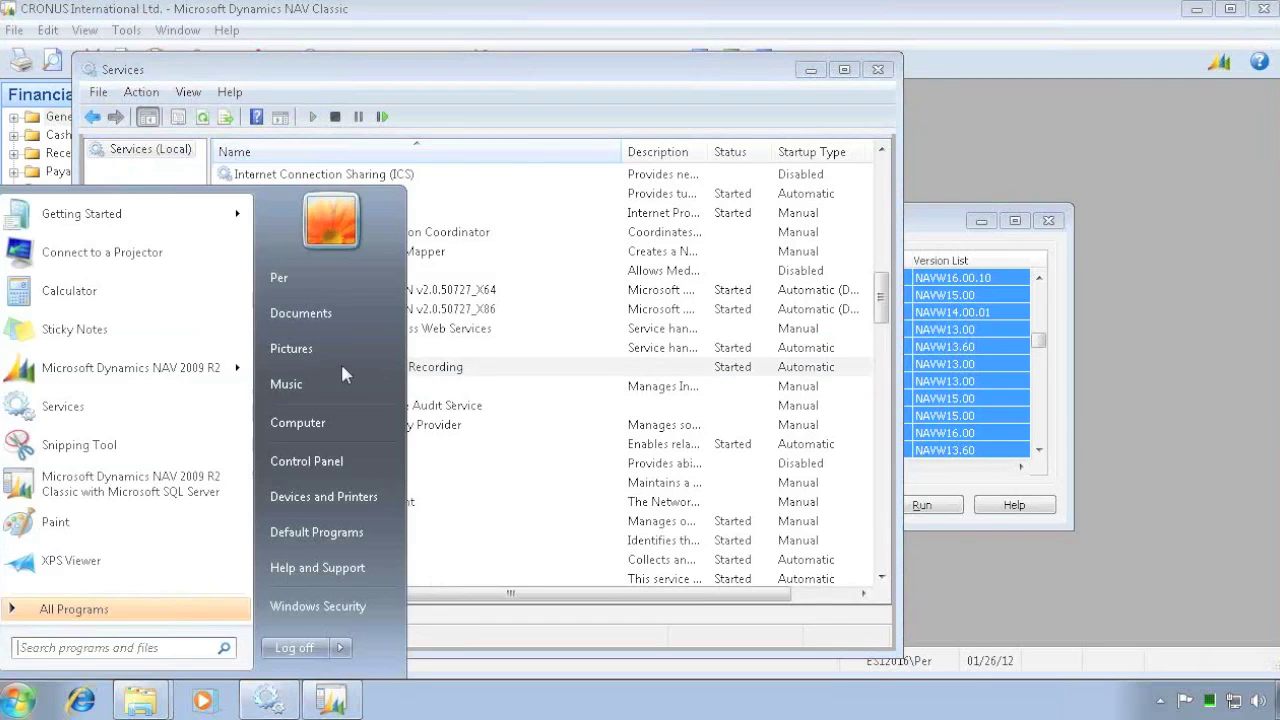
left_click(168, 370)
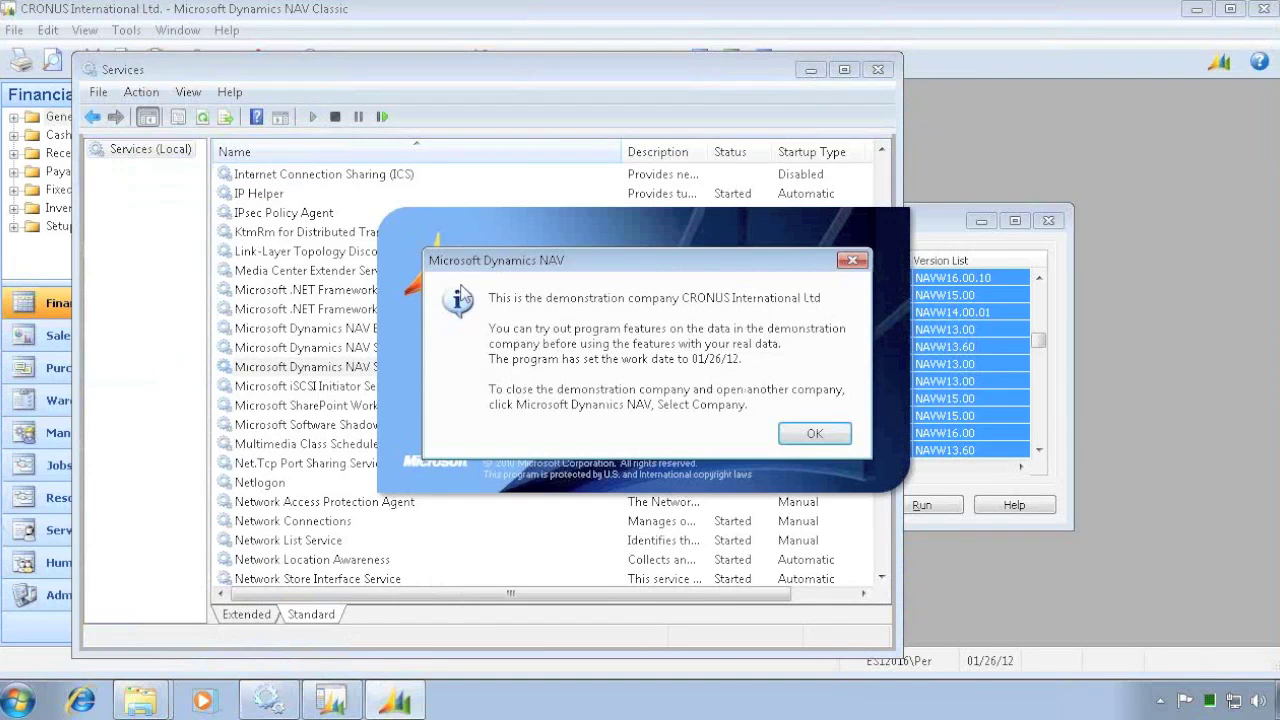
left_click(815, 435)
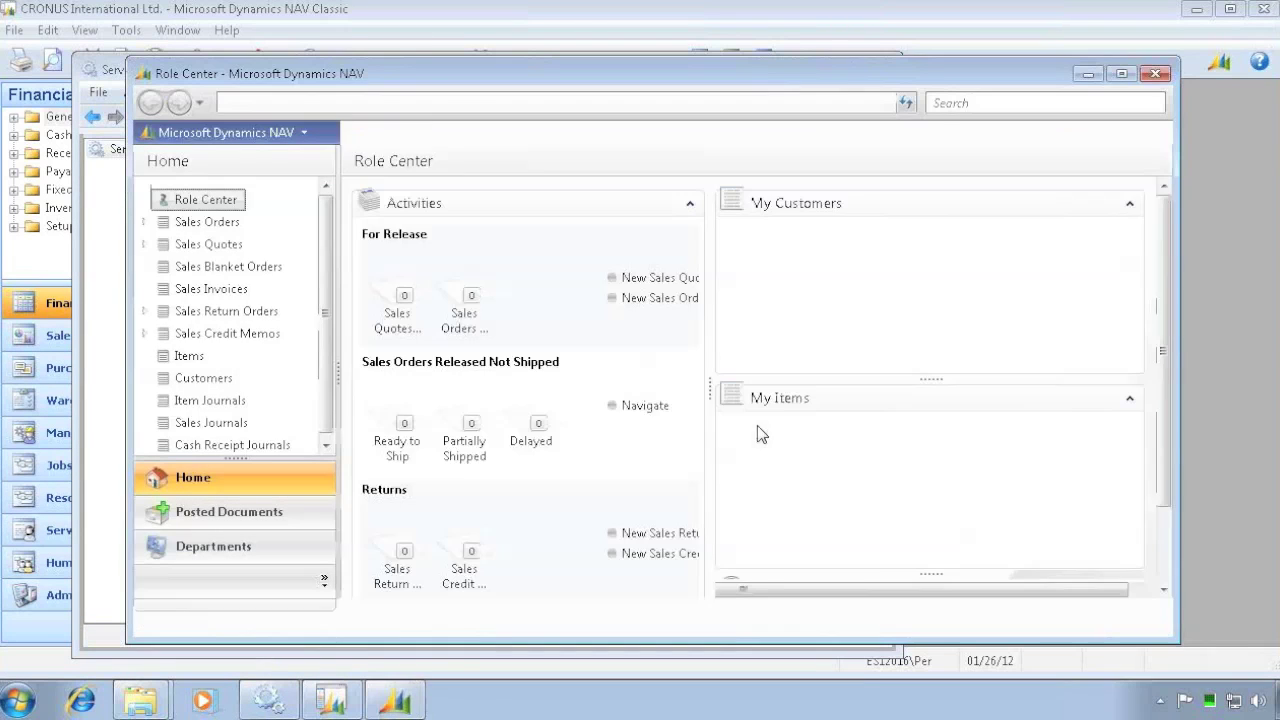
- Confirm both Role Center and Classic clients report W1 6.0 R2 (6.00.33078), then return to the Service Recording folder
left_click(1151, 132)
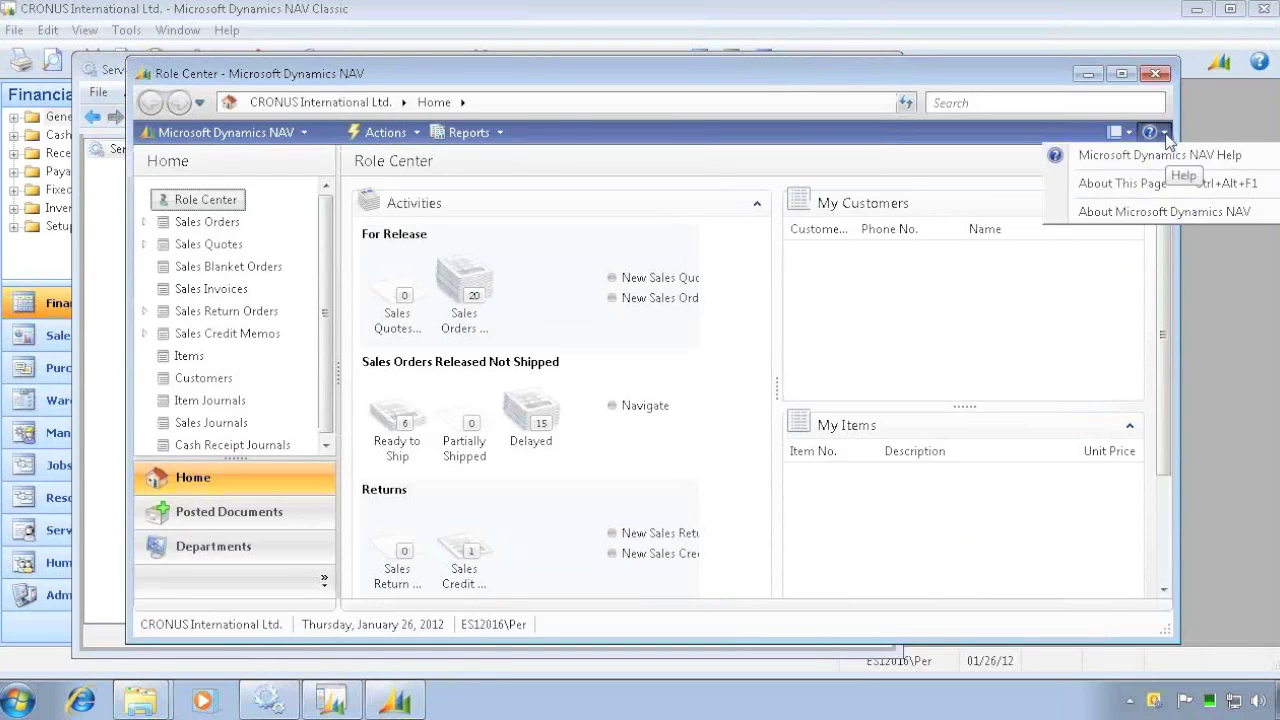
left_click(1140, 216)
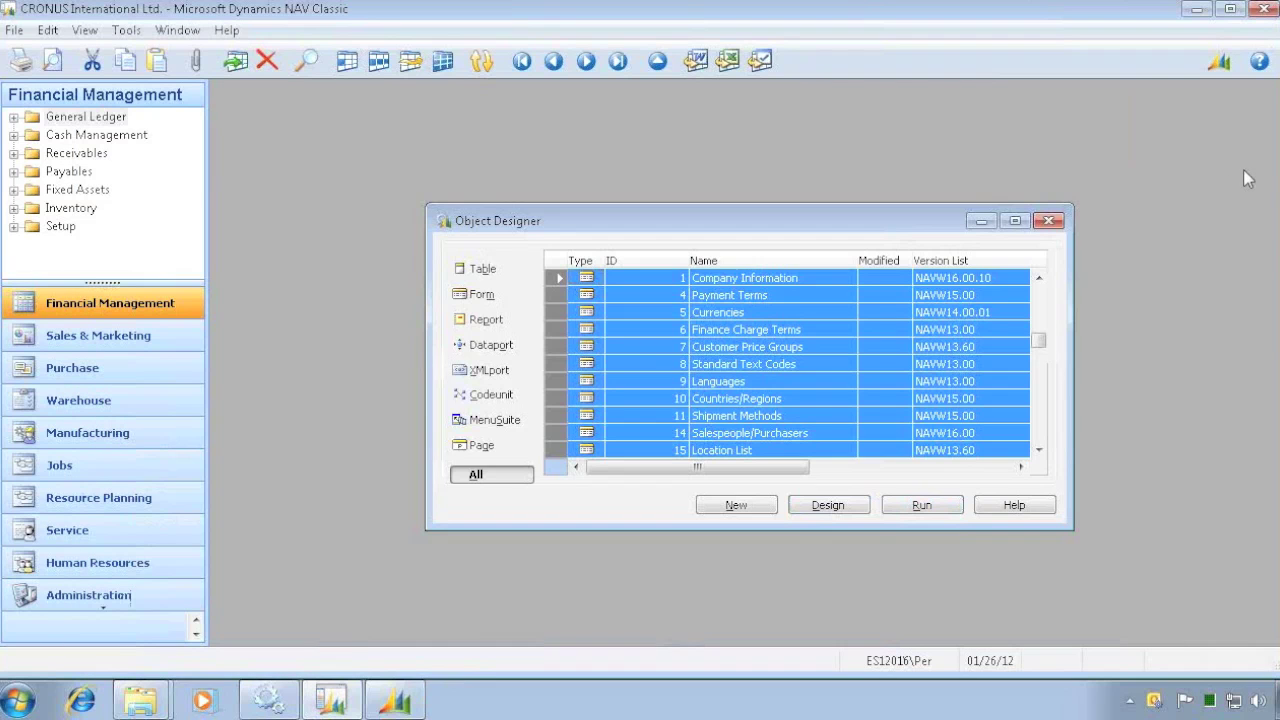
left_click(226, 30)
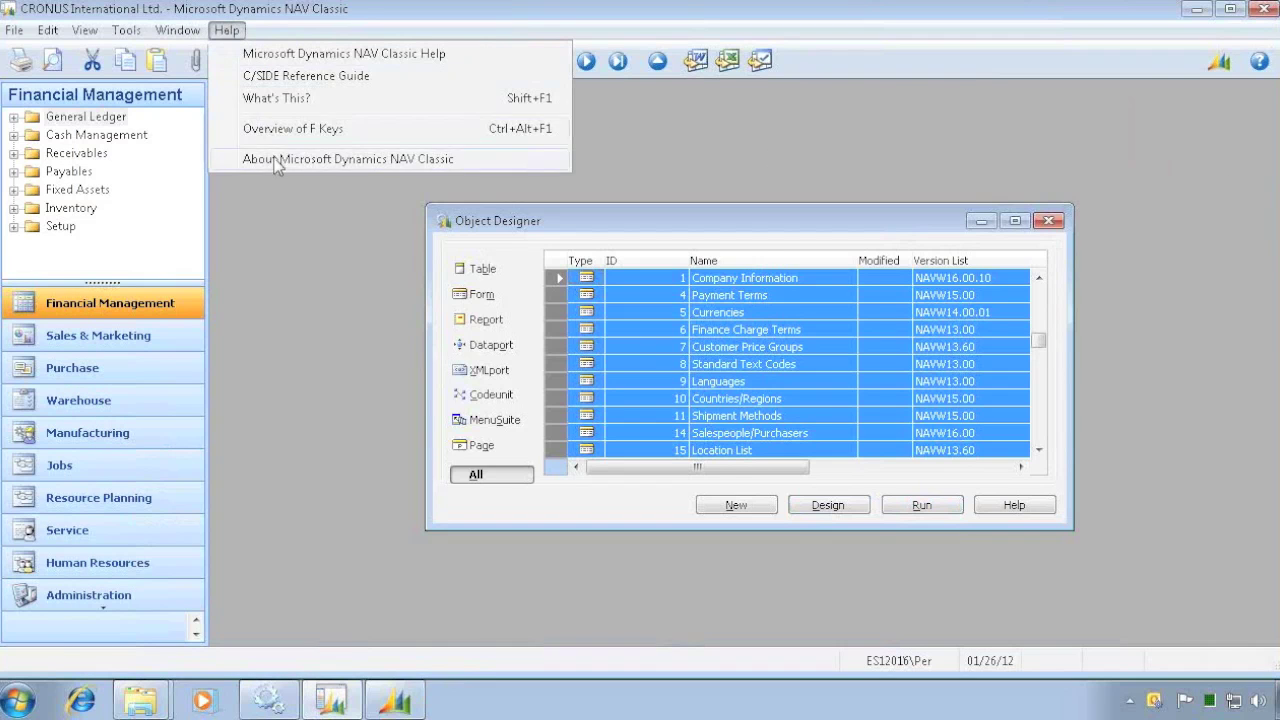
left_click(336, 159)
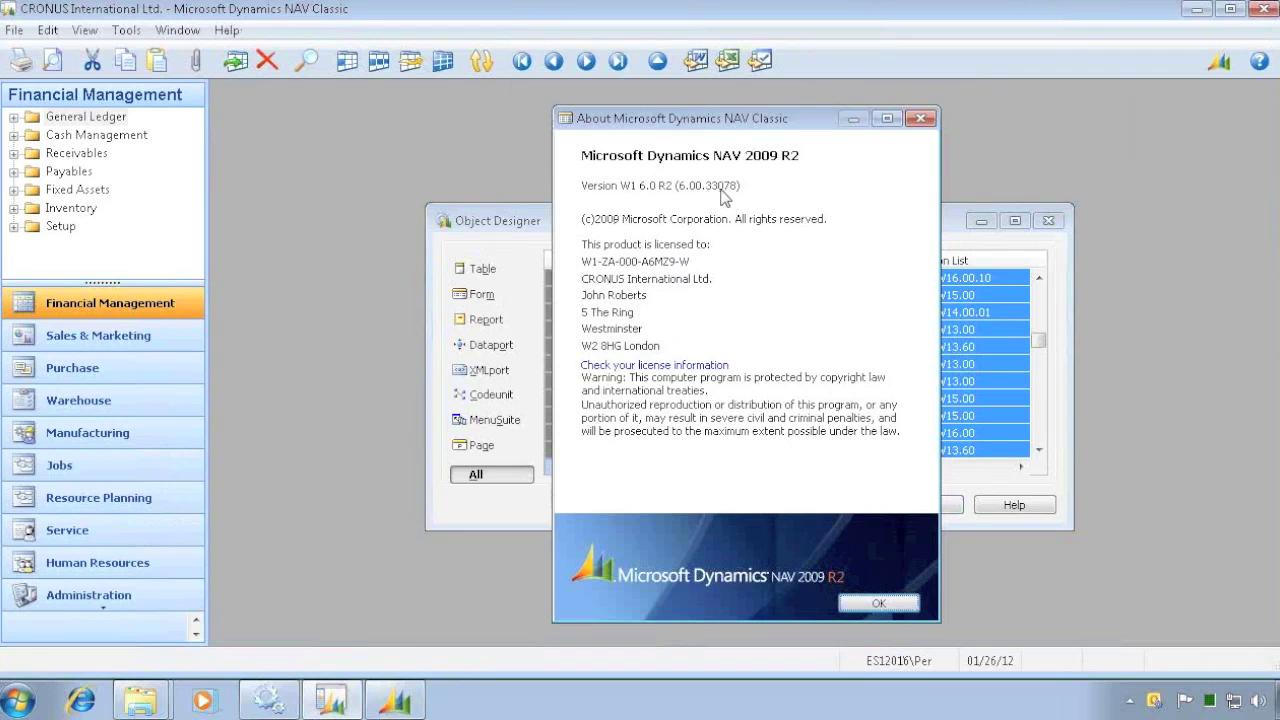
key("Escape")
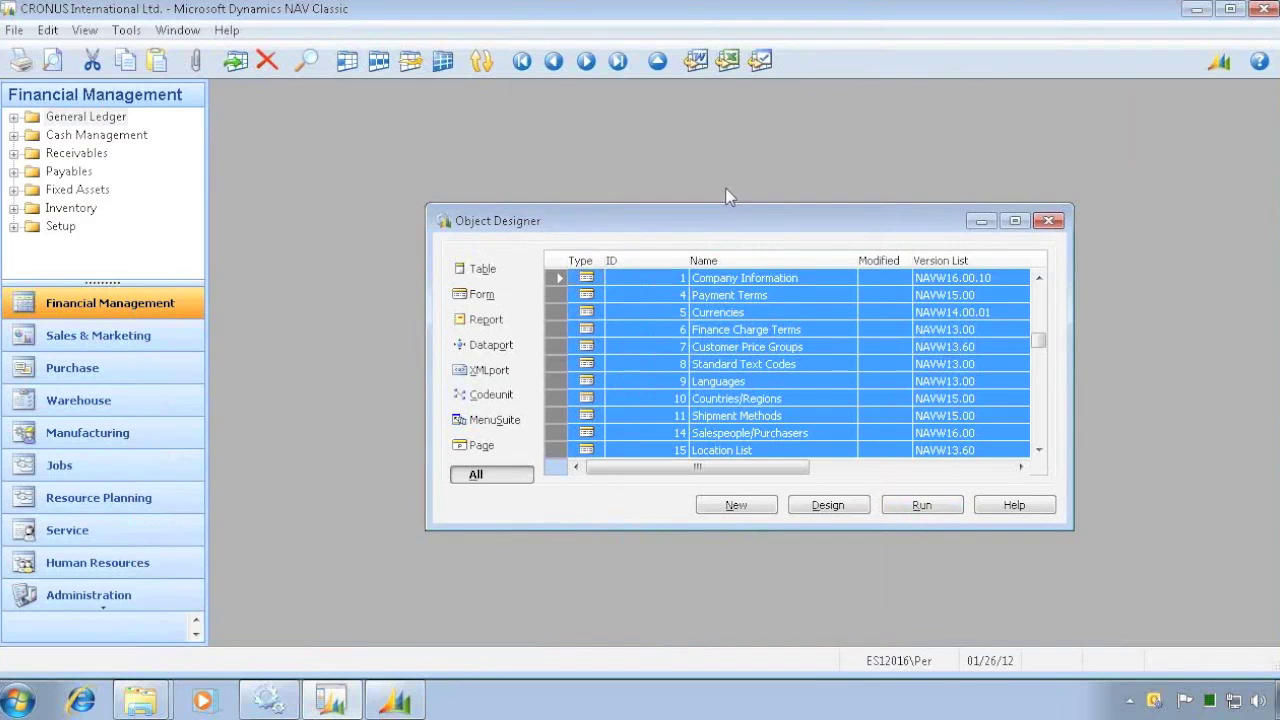
key("alt+Tab")
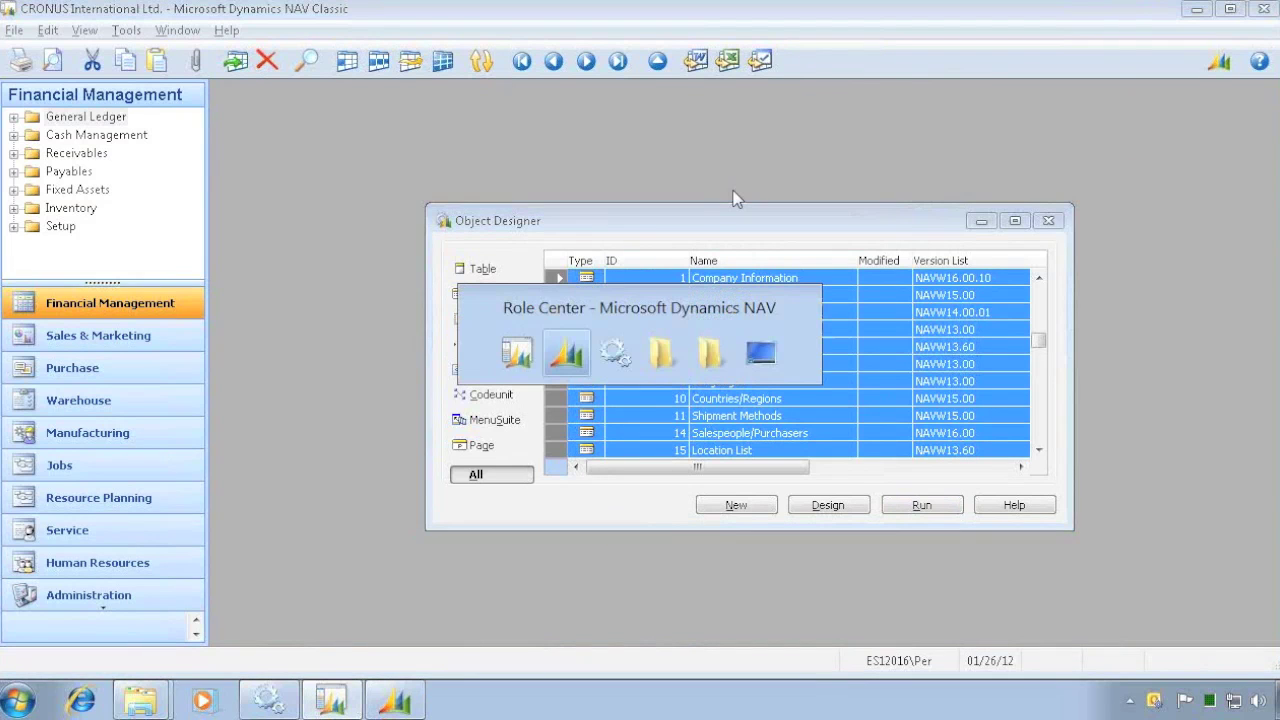
key("Tab")
key("Tab")
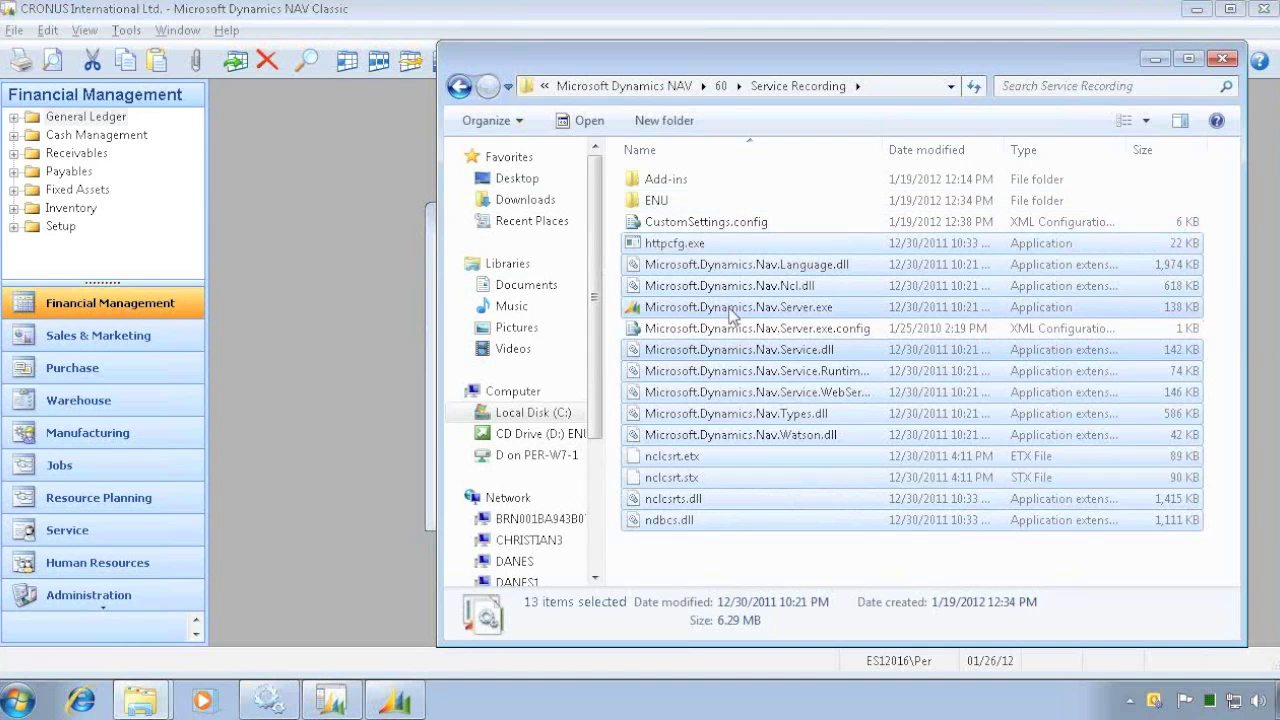
- View the Details properties of the selected server files, then clear the selection
right_click(734, 312)
left_click(779, 585)
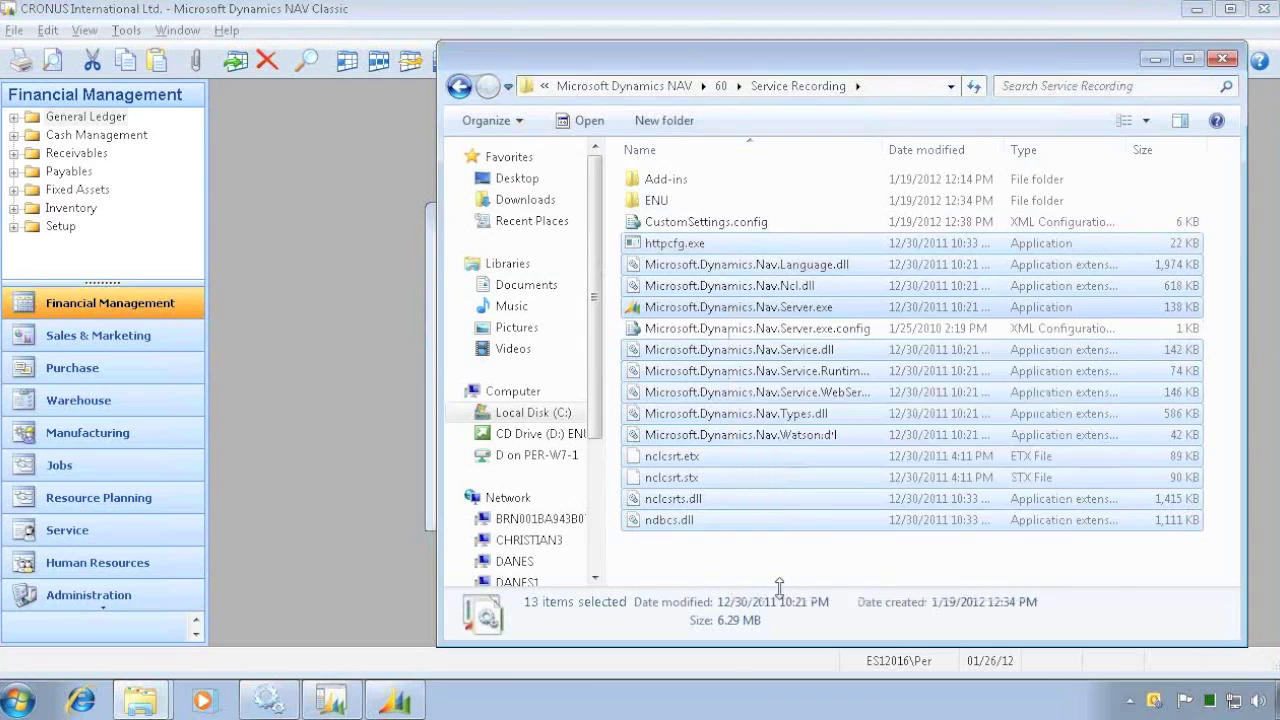
left_click(816, 203)
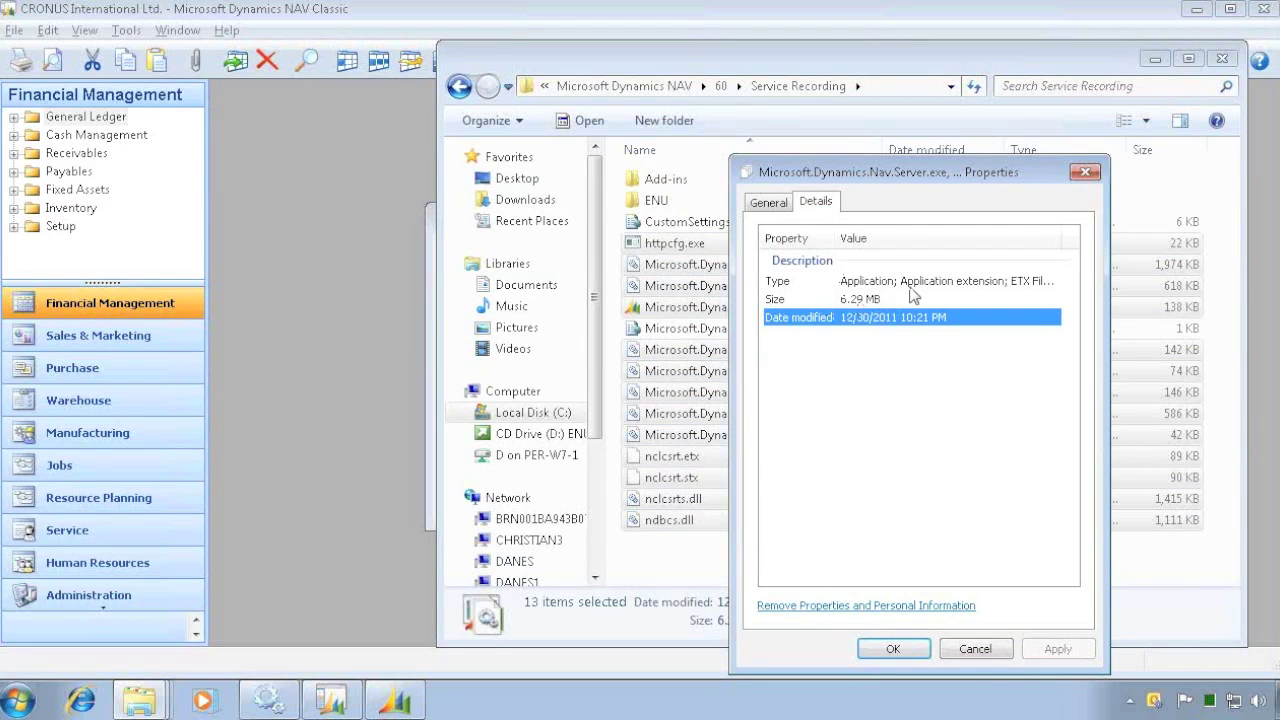
key("Escape")
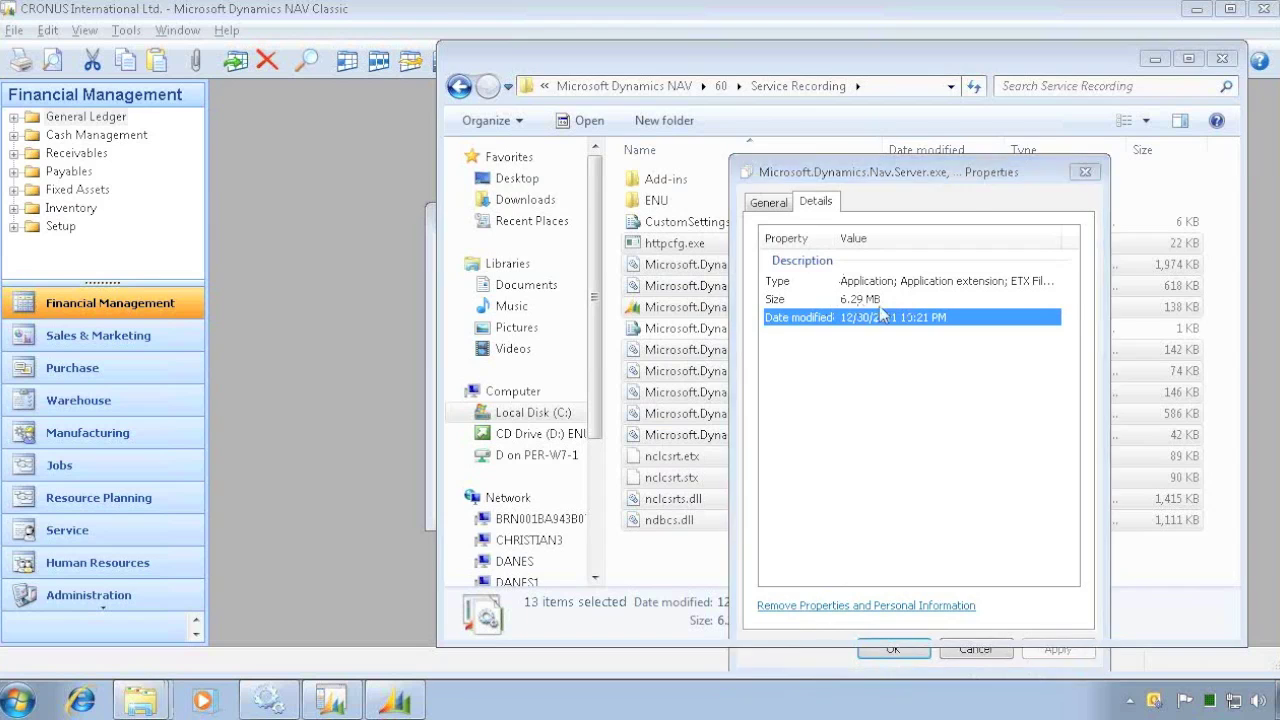
left_click(740, 328)
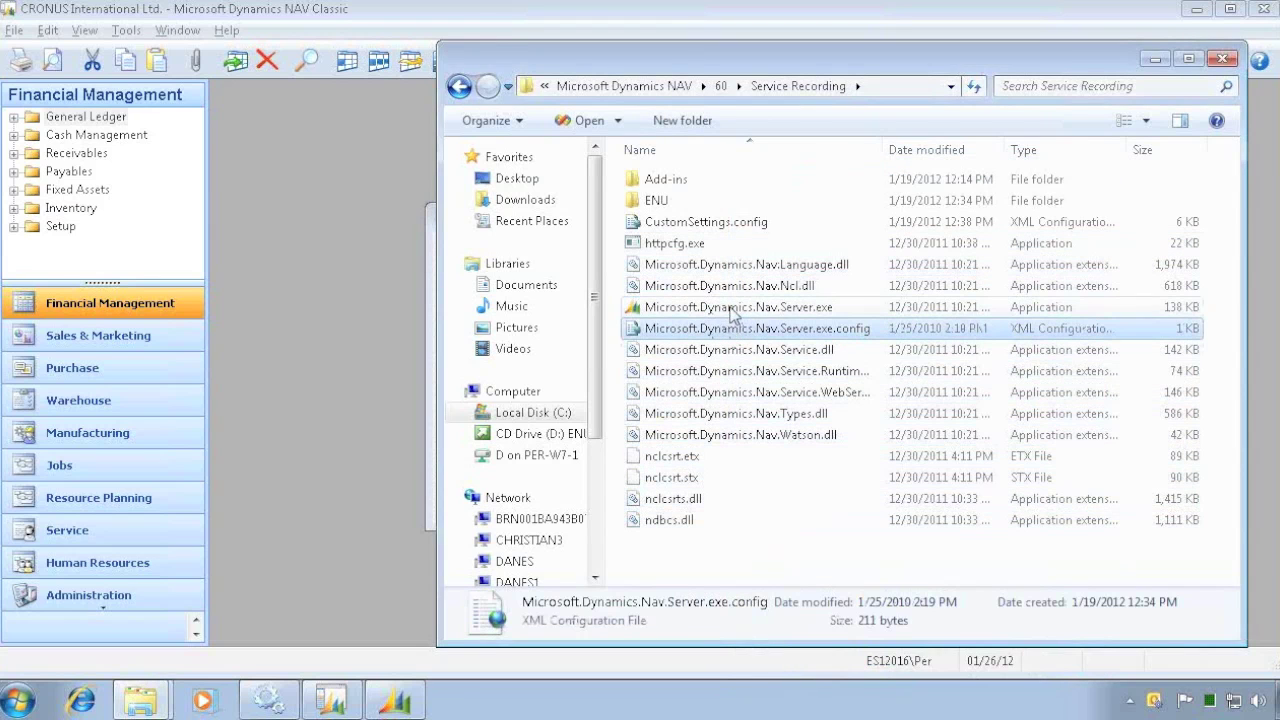
- Confirm Microsoft.Dynamics.Nav.Server.exe is file version 6.0.33078.0, then go to the Application Server folder
left_click(718, 307)
right_click(716, 307)
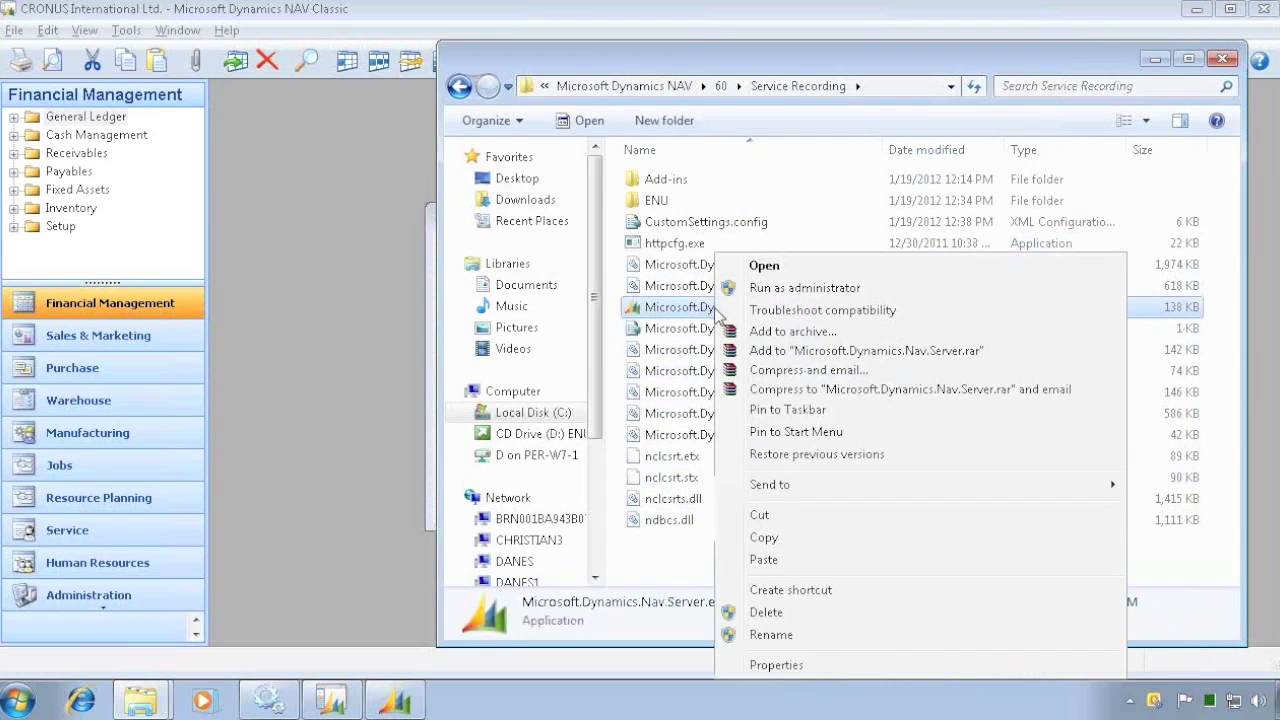
left_click(776, 665)
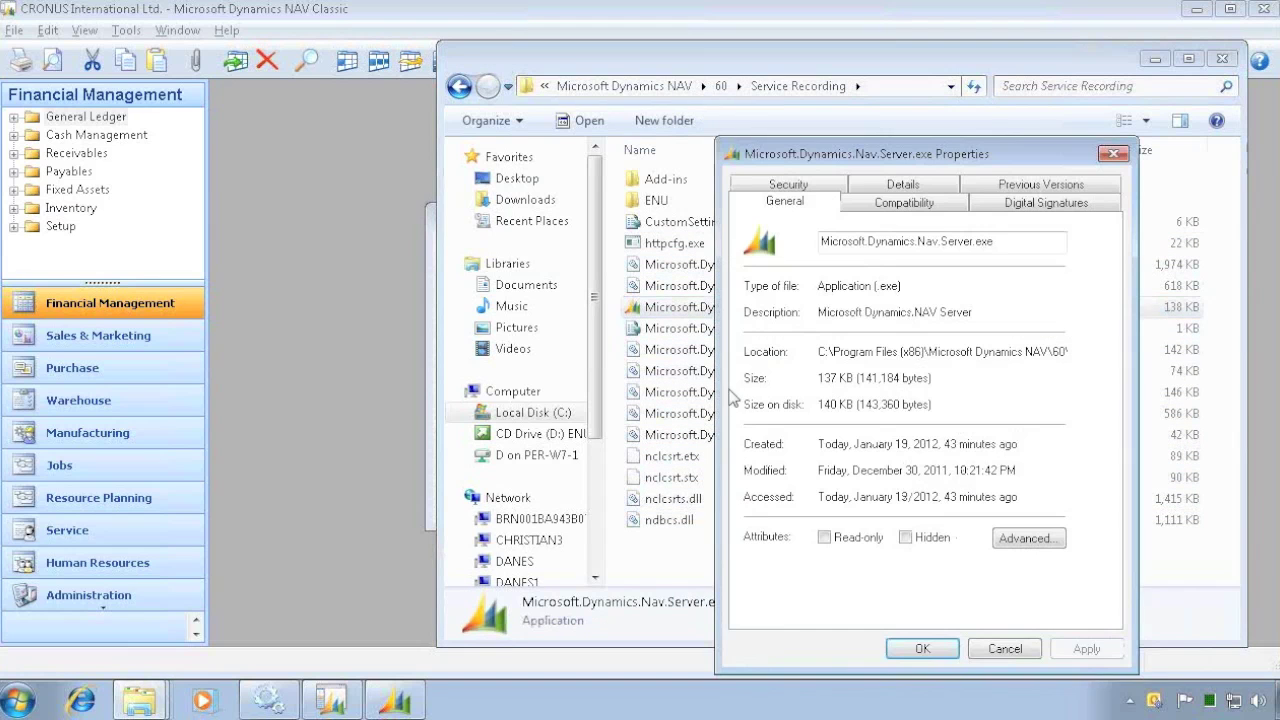
left_click(903, 186)
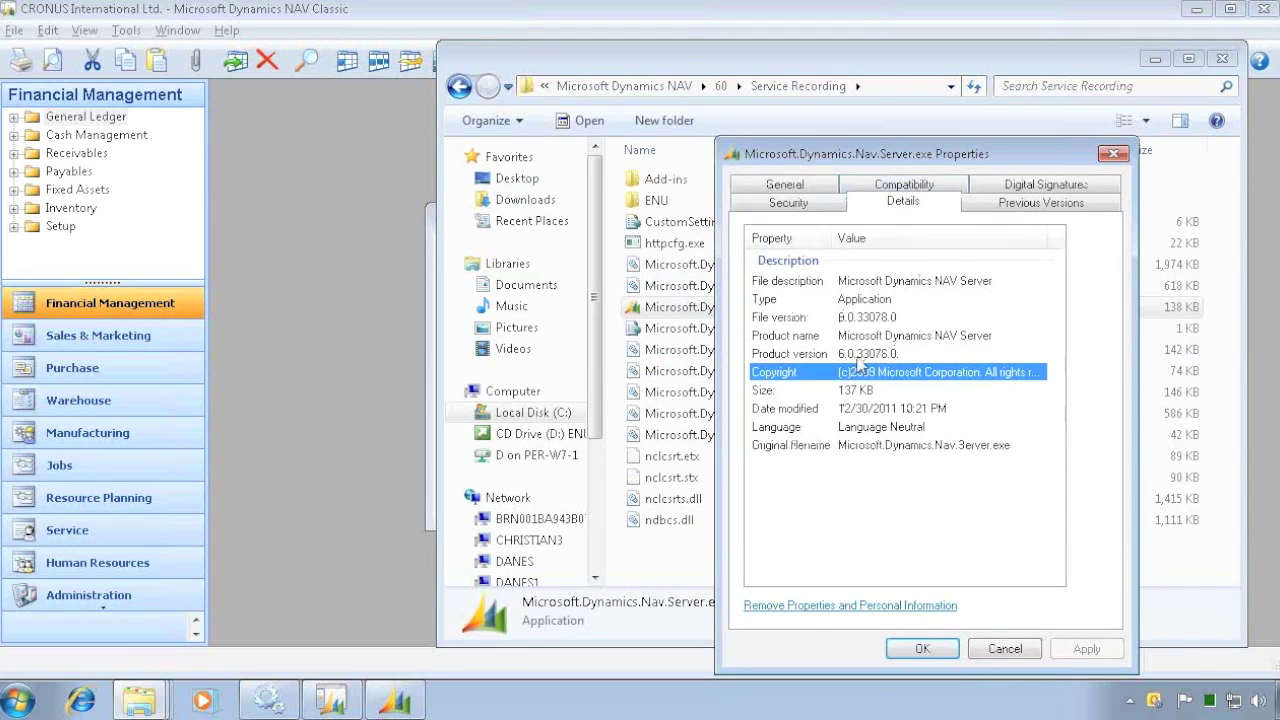
key("Escape")
left_click(459, 87)
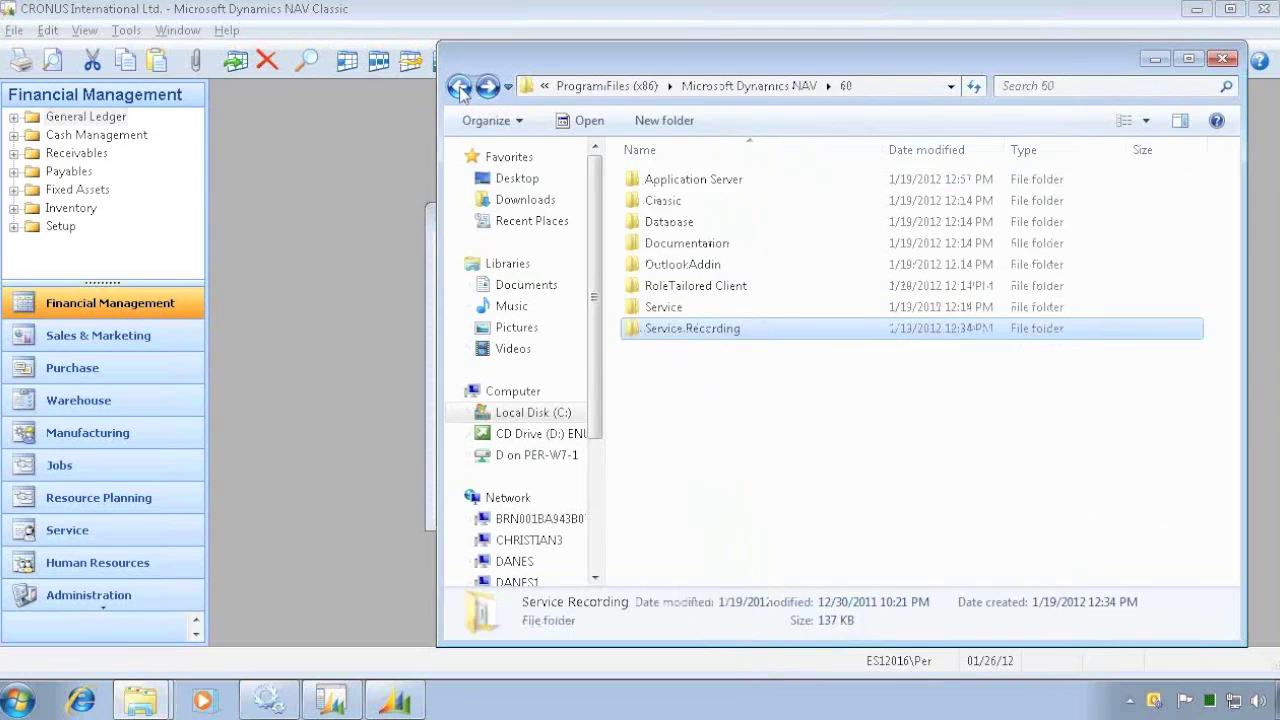
double_click(658, 180)
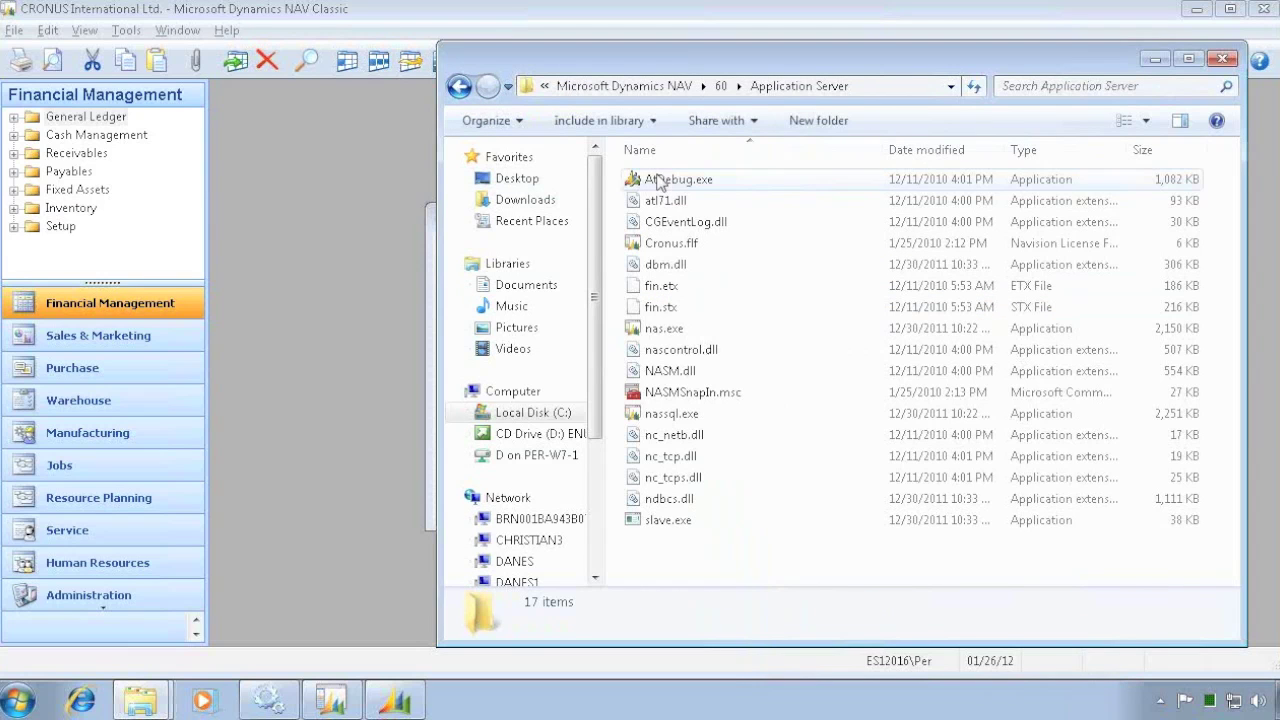
- Confirm nassql.exe is version 6.0.33078.0, then go back and bring NAV Classic to the front
right_click(668, 337)
key("Escape")
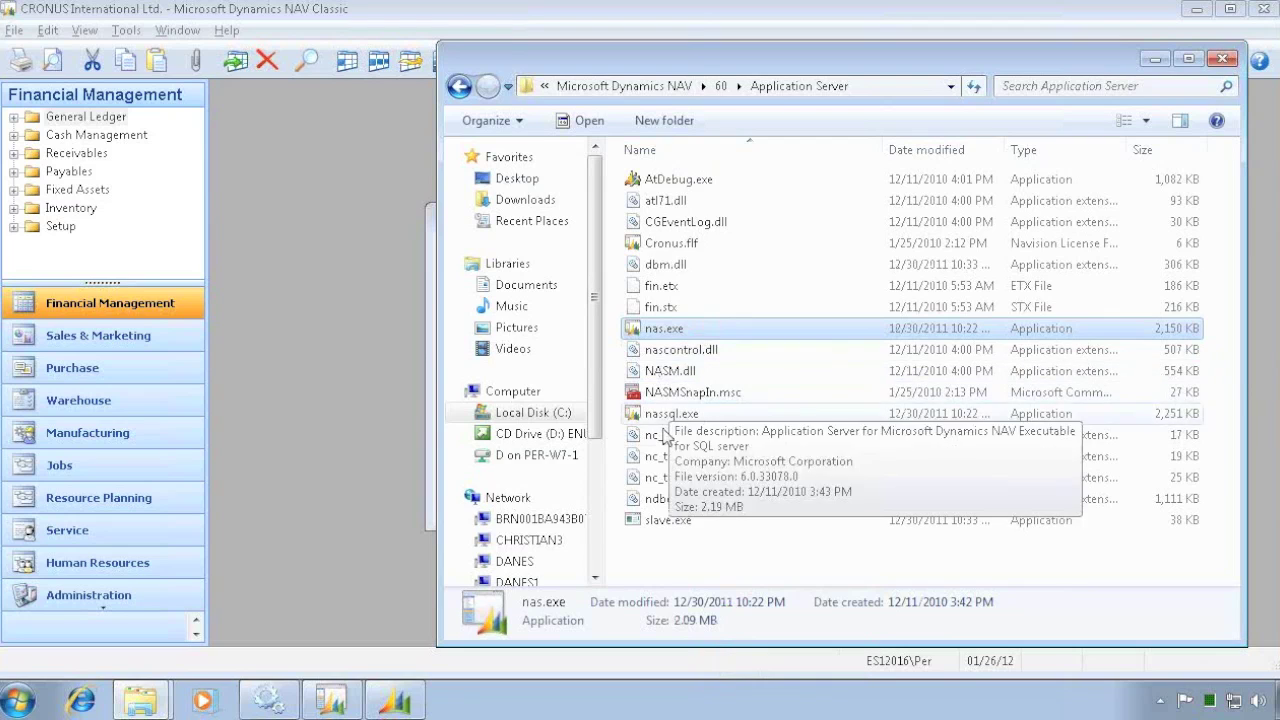
right_click(668, 413)
left_click(740, 403)
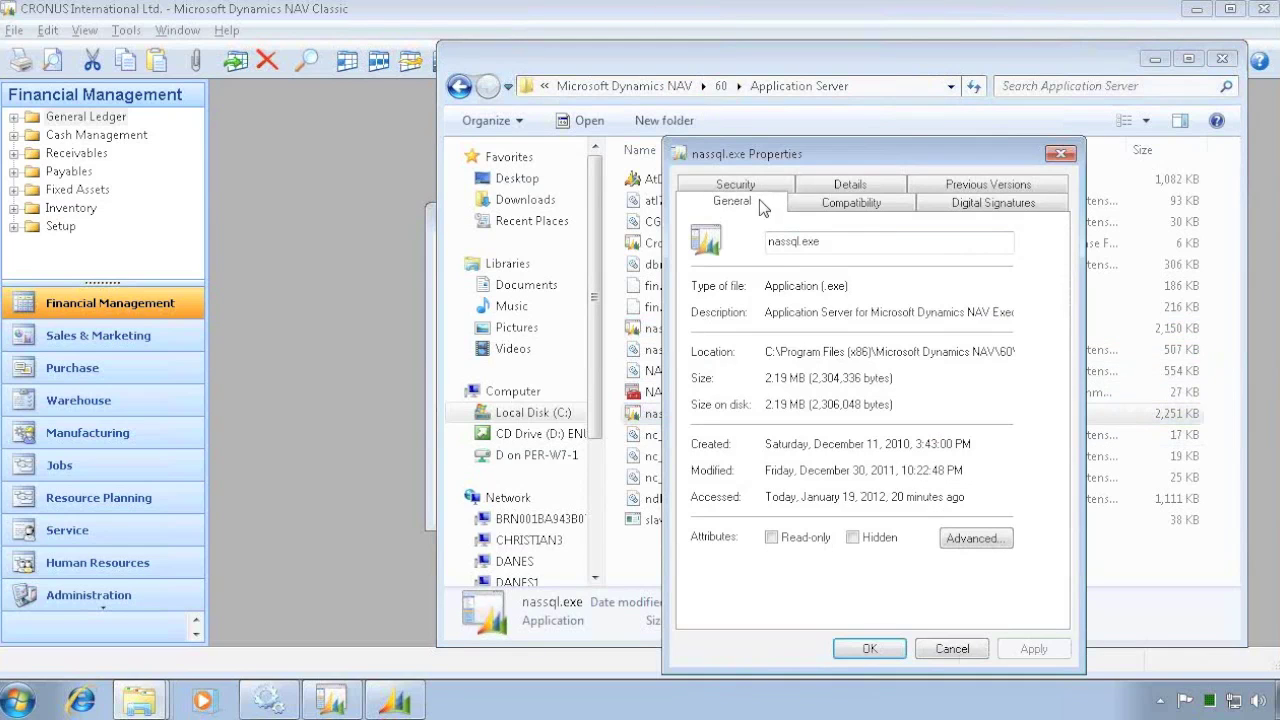
left_click(846, 189)
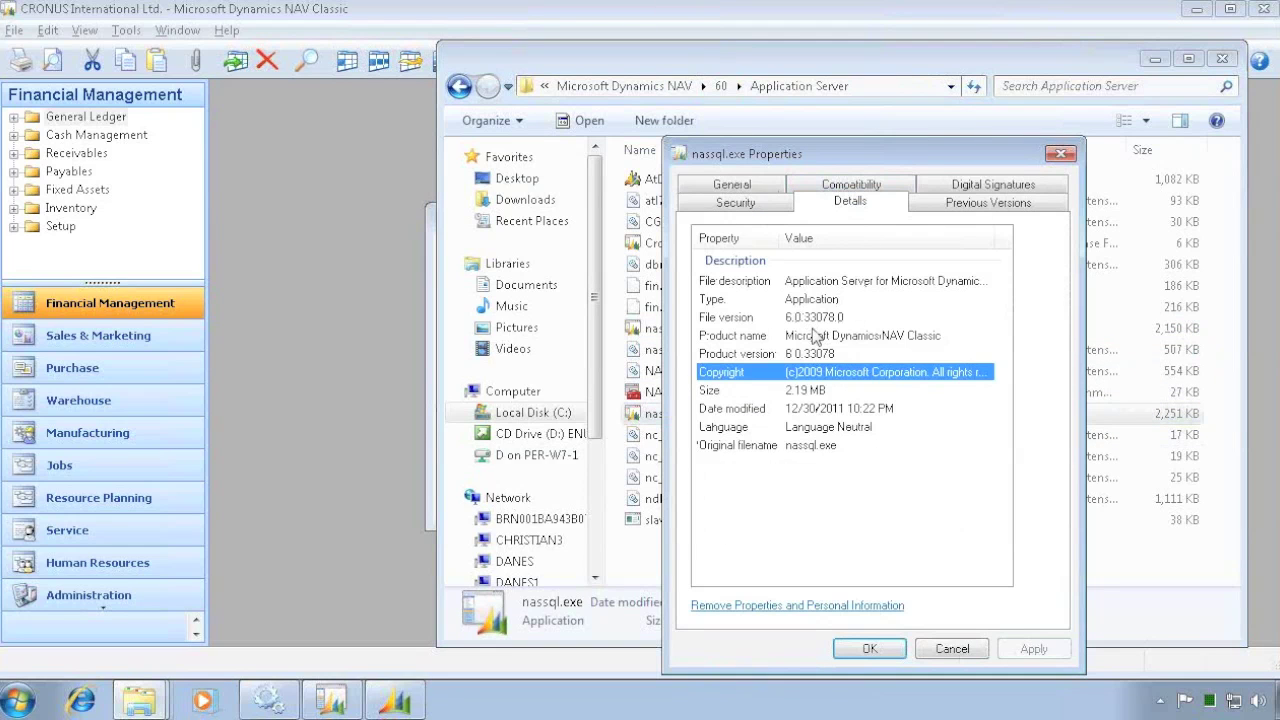
key("Escape")
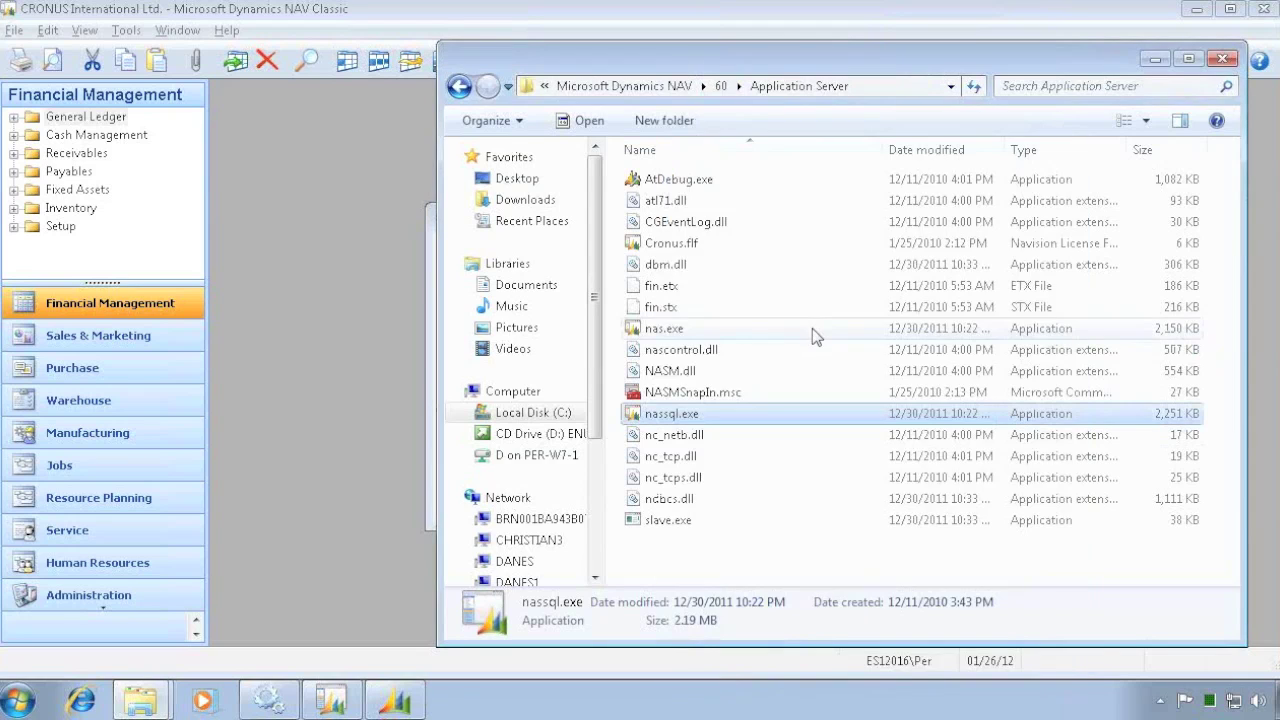
left_click(459, 86)
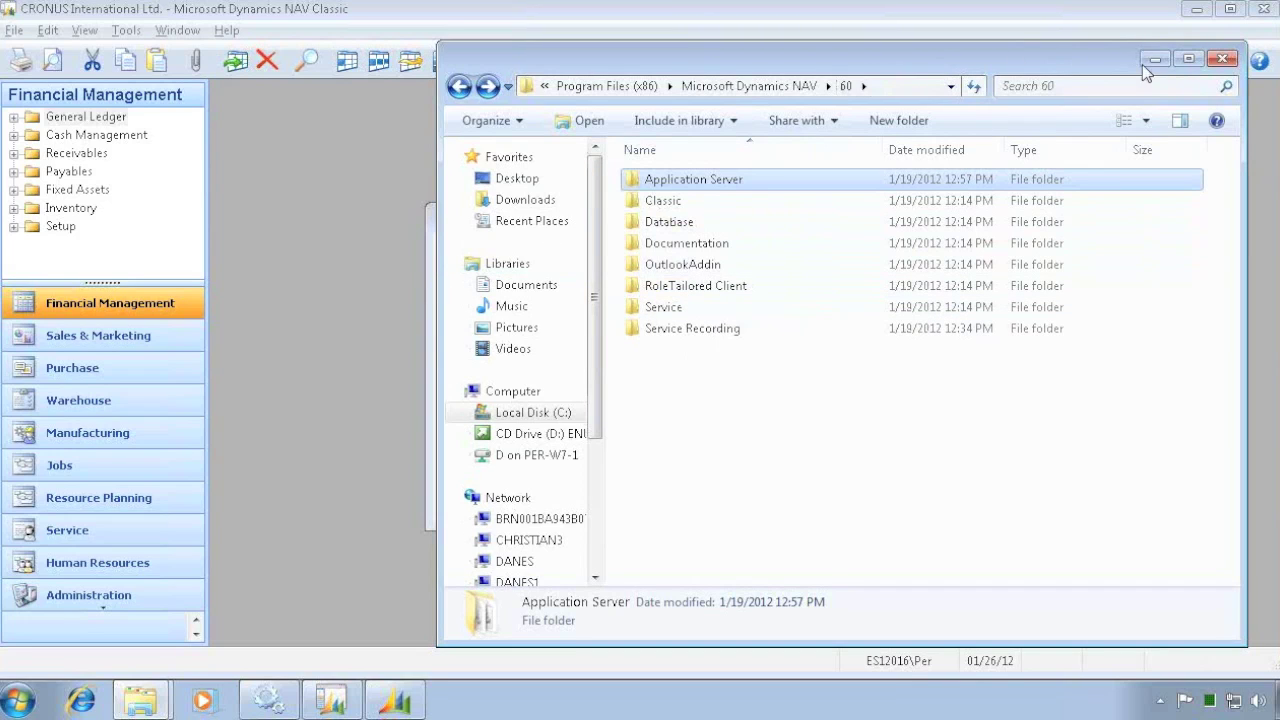
left_click(316, 472)
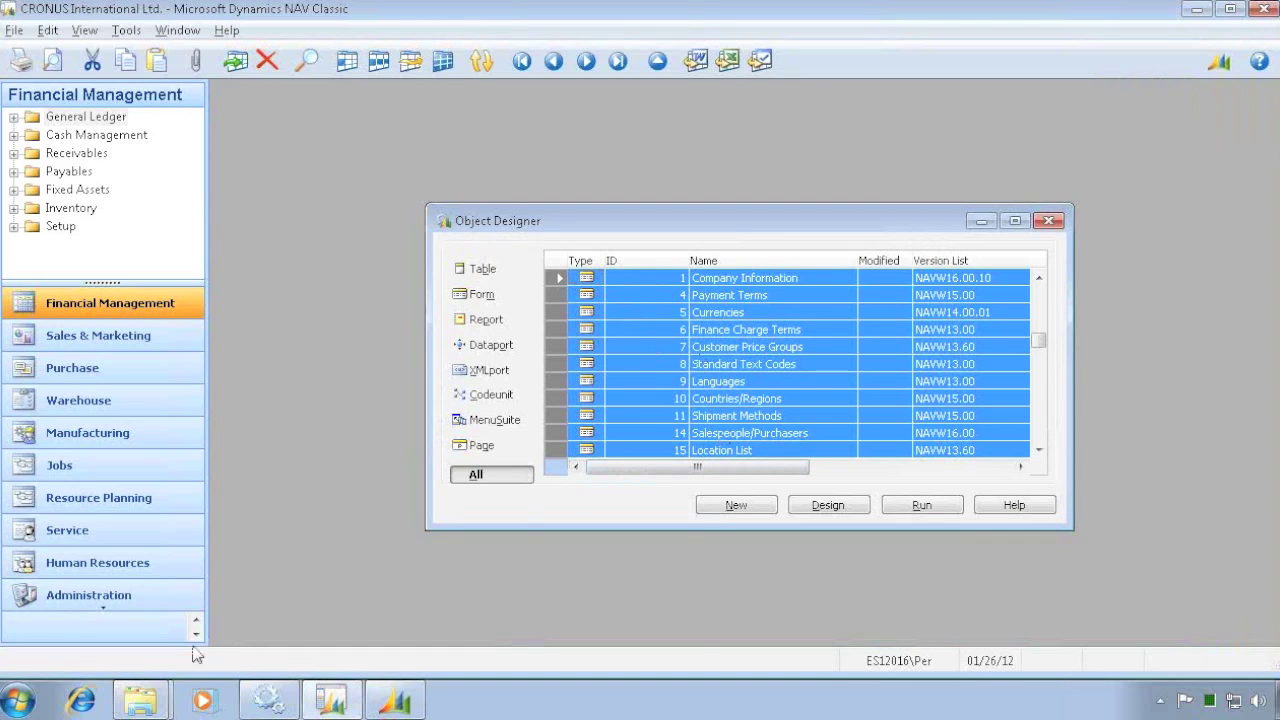
- Open the Combined Hotfix Release blog post and follow its PartnerSource platform hotfix link
left_click(84, 701)
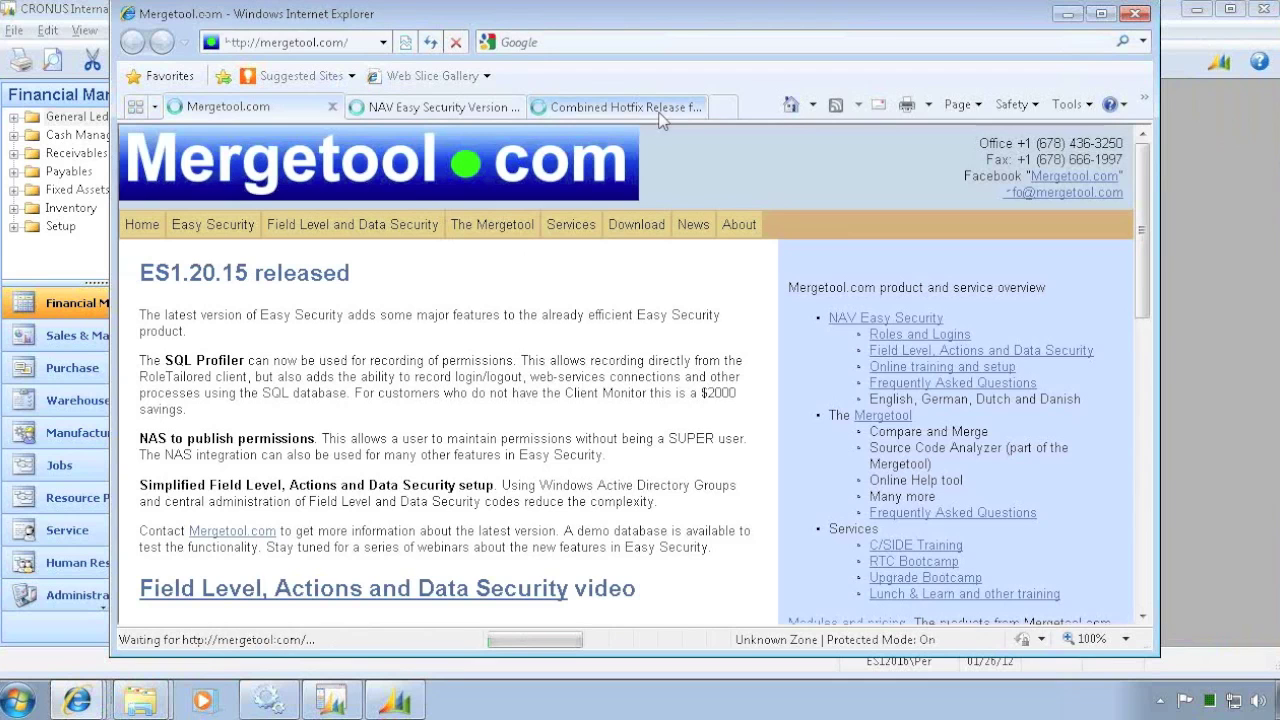
left_click(623, 108)
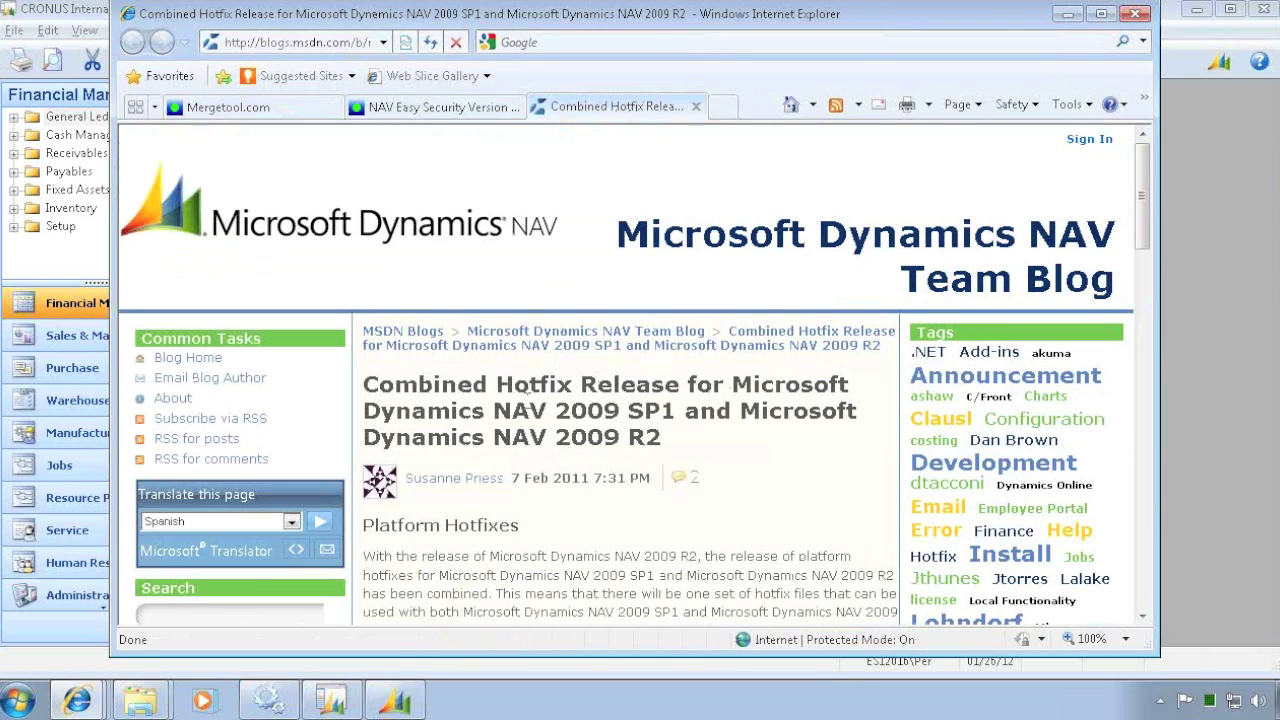
left_click_drag(500, 385, 662, 444)
left_click(605, 522)
scroll(618, 527, "down", 15)
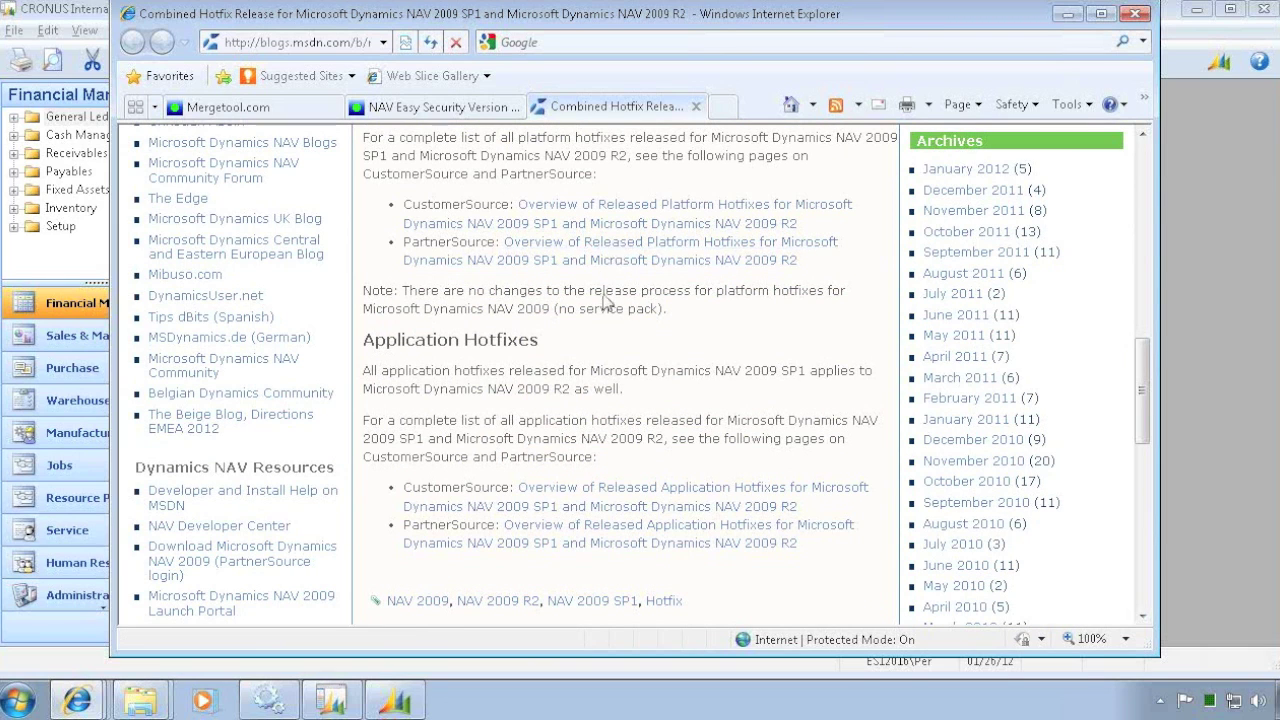
left_click(628, 262)
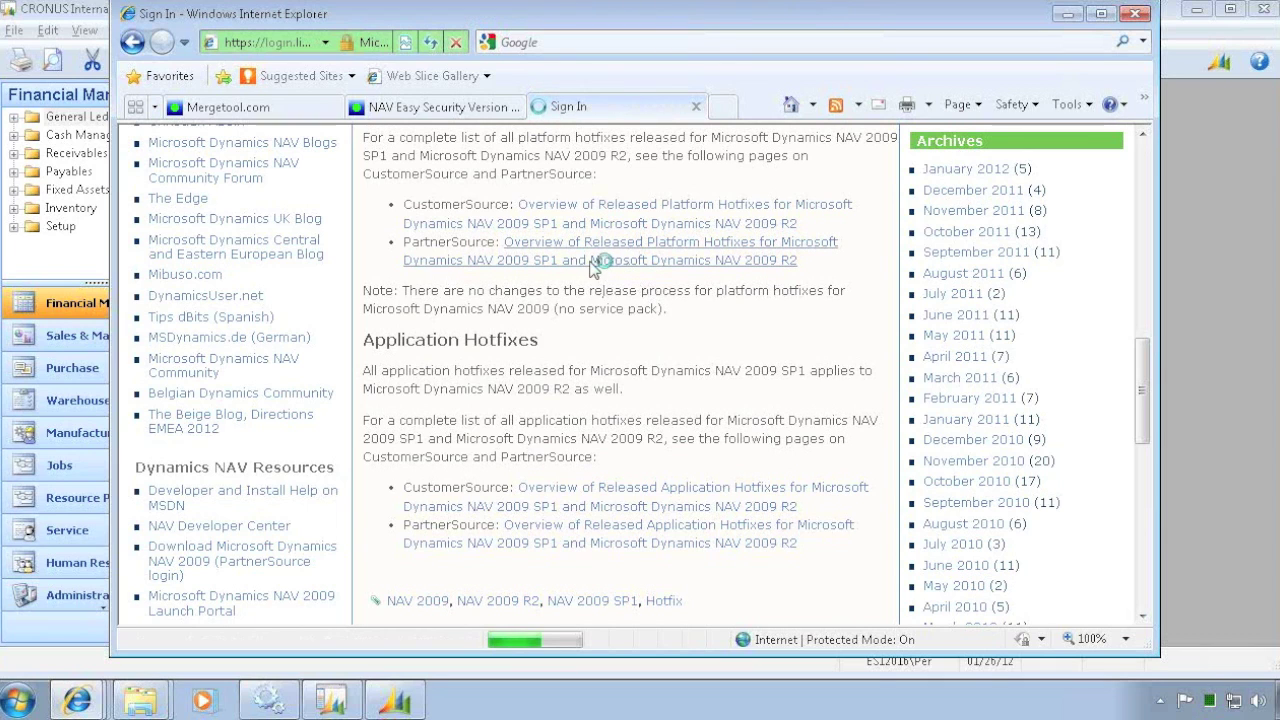
- Sign in to PartnerSource with the account e-mail address and password
left_click(537, 263)
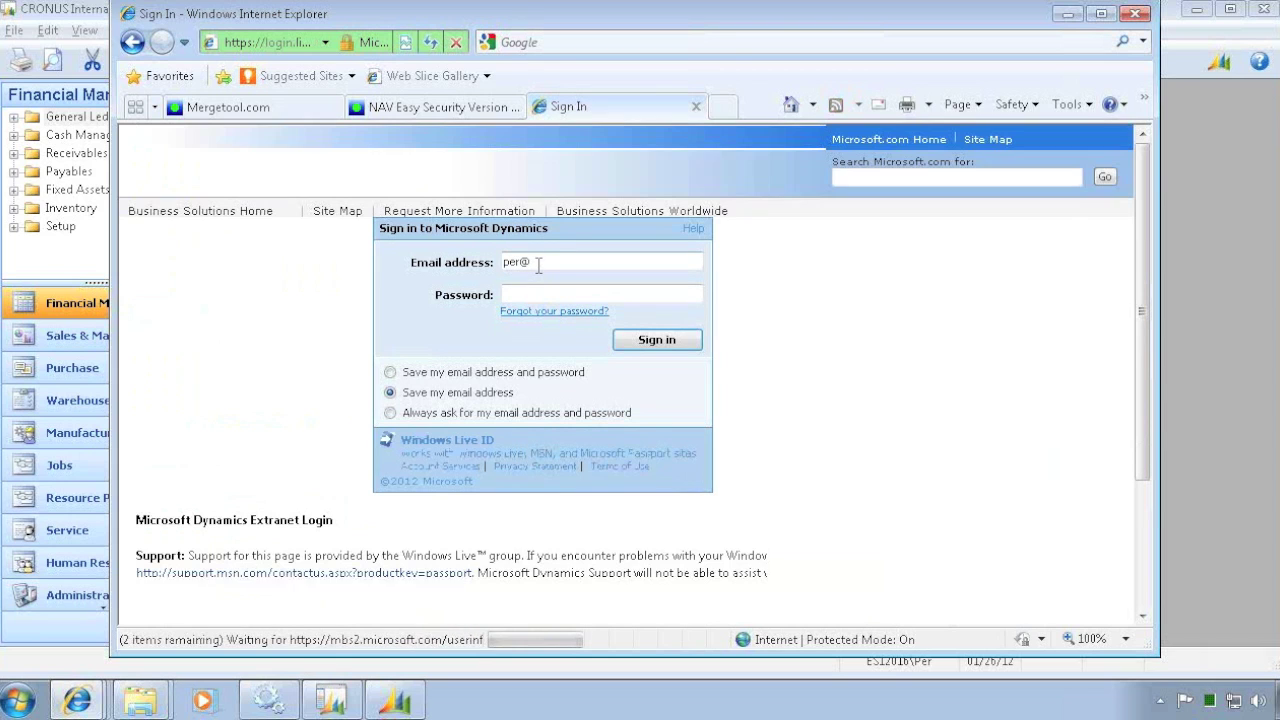
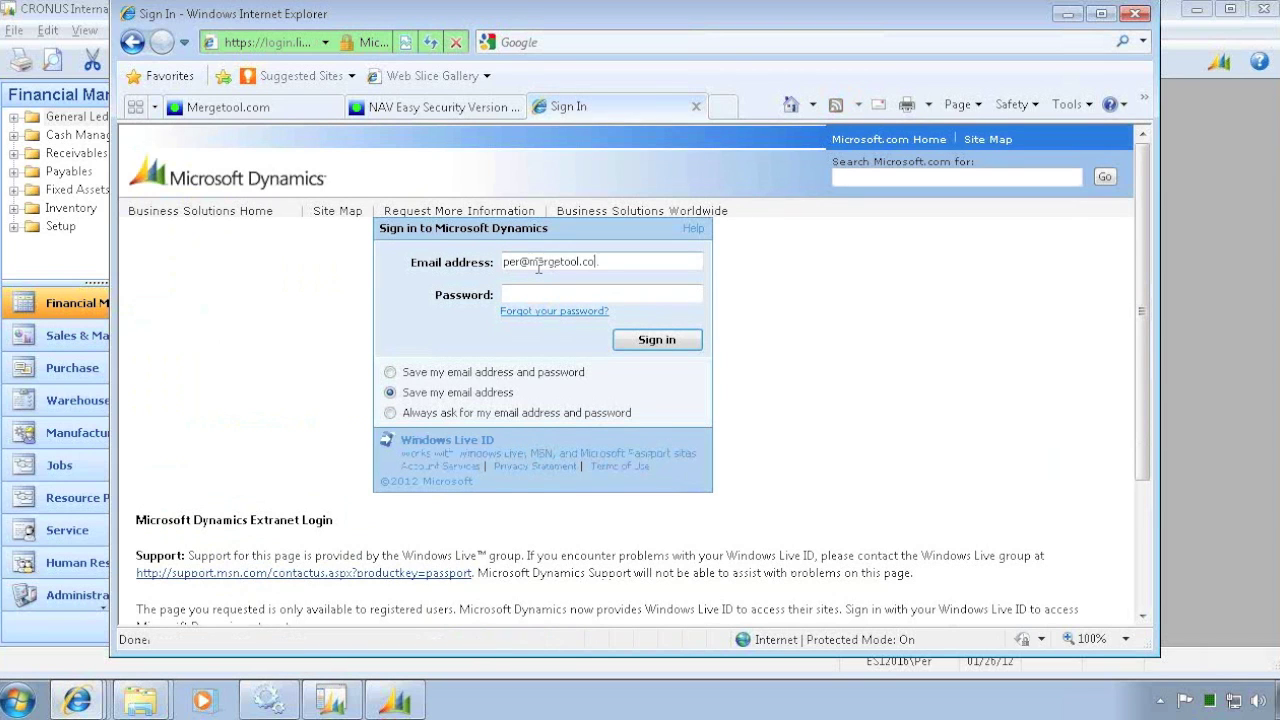
key("Tab")
type("p")
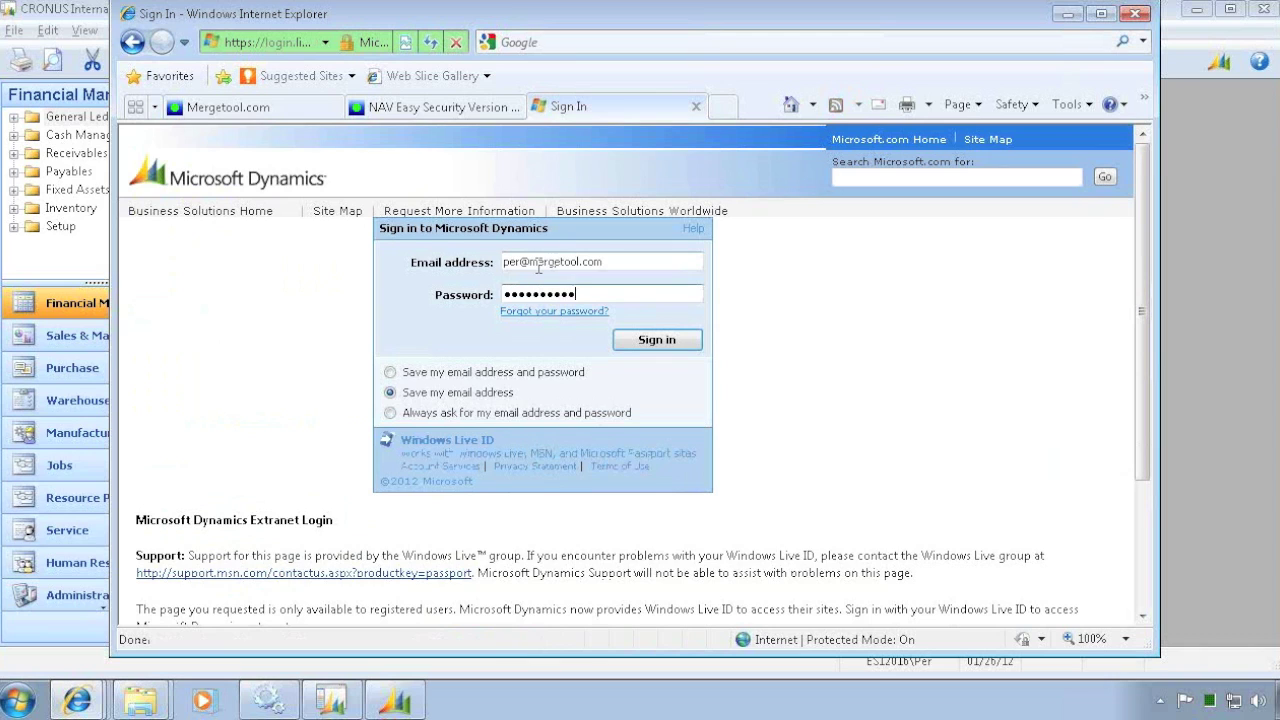
key("Return")
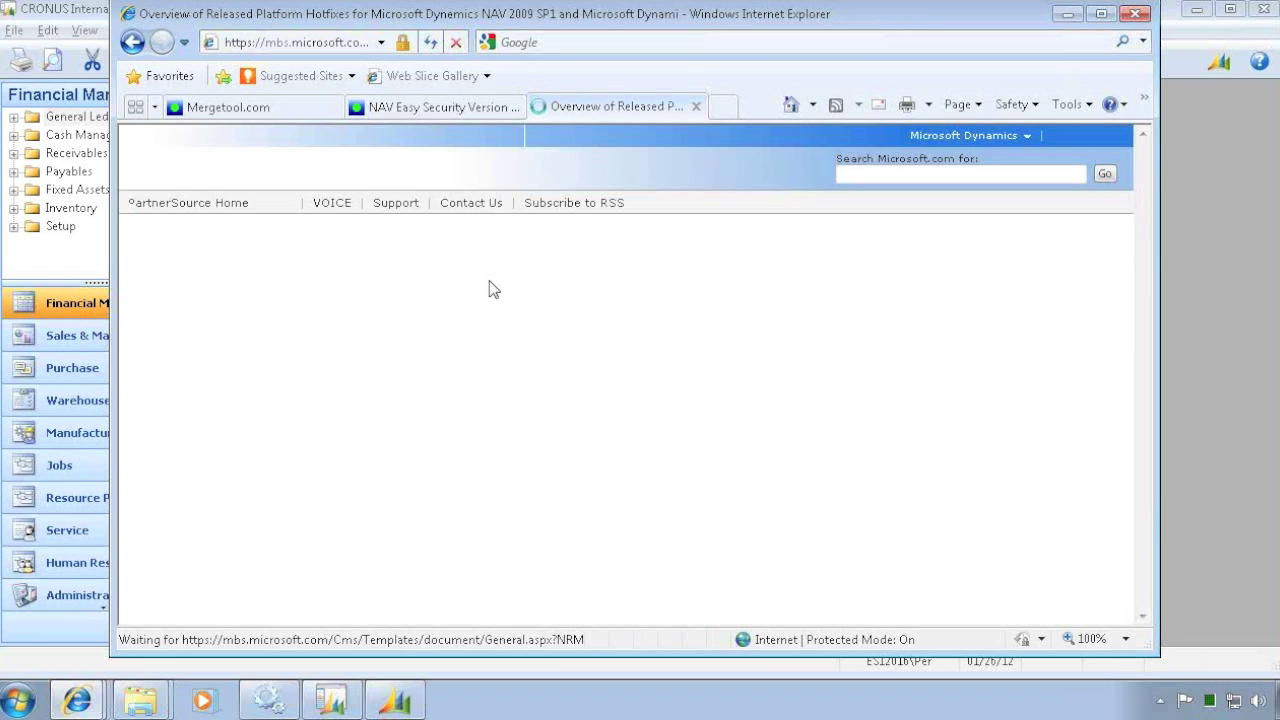
- Scroll through the PartnerSource hotfix tables showing latest build 6.0.33078 and KB 2661688, then back to the top
scroll(543, 392, "down", 10)
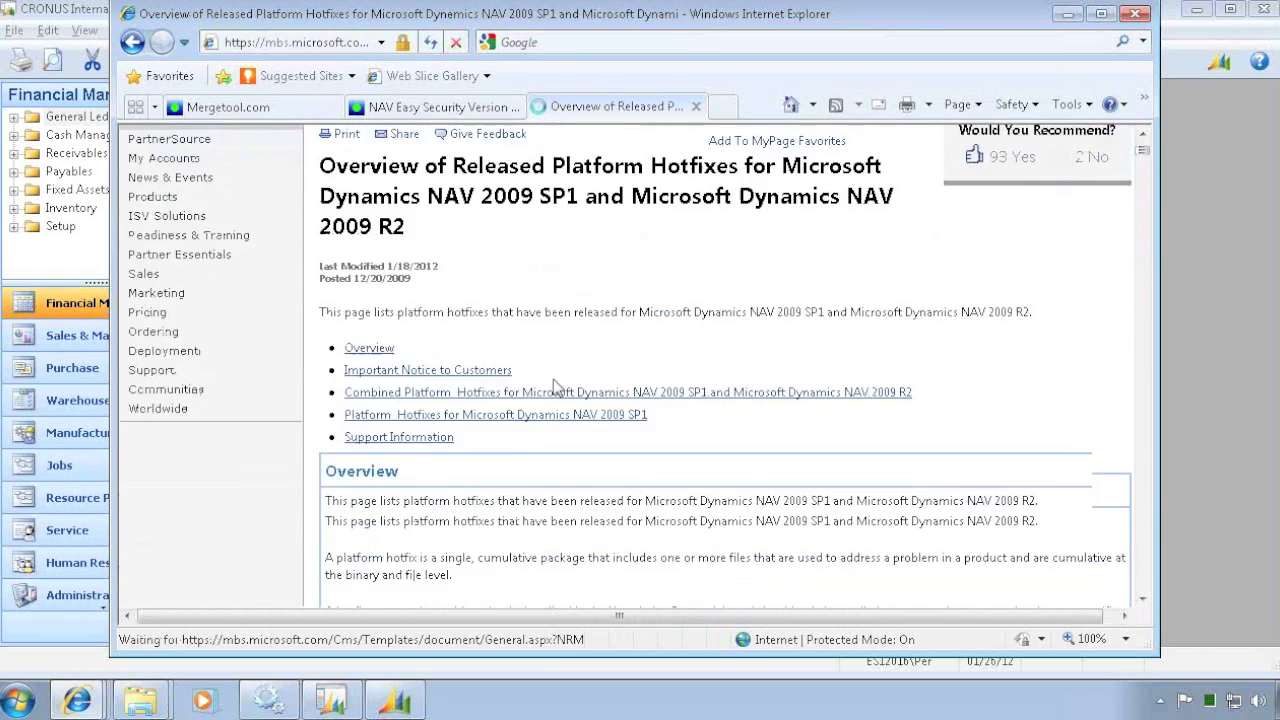
scroll(537, 390, "down", 10)
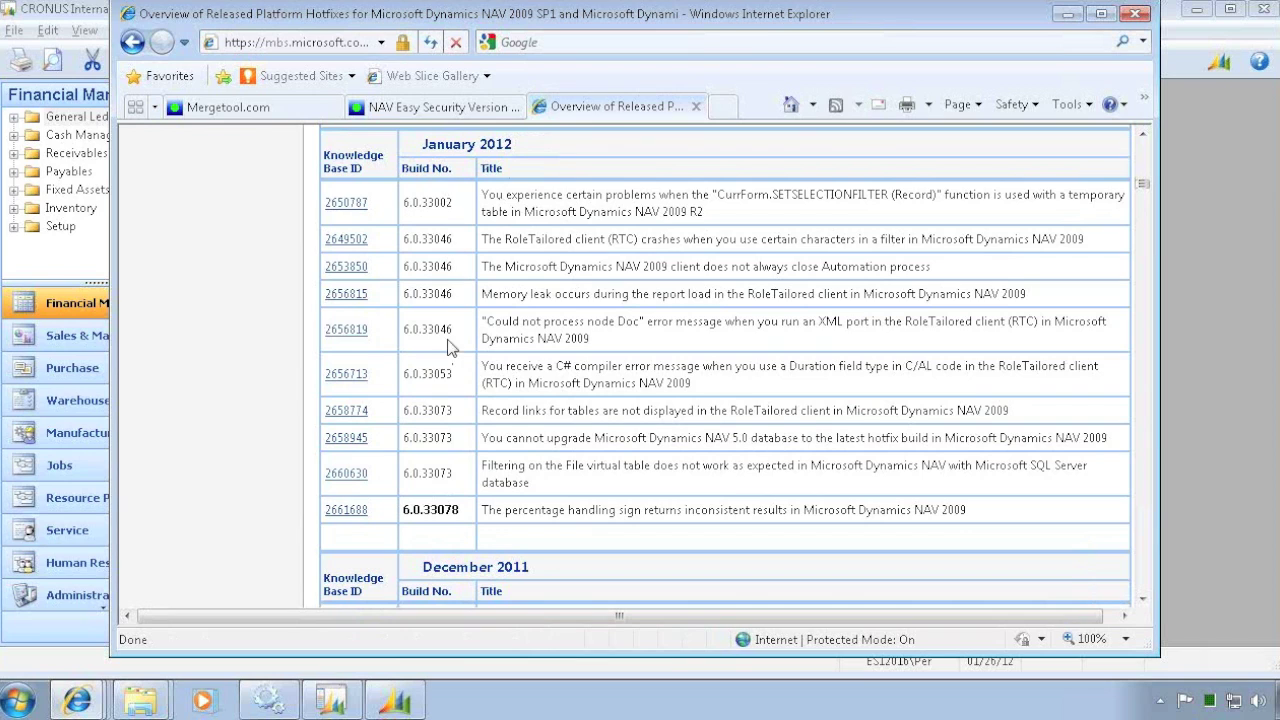
scroll(490, 505, "down", 5)
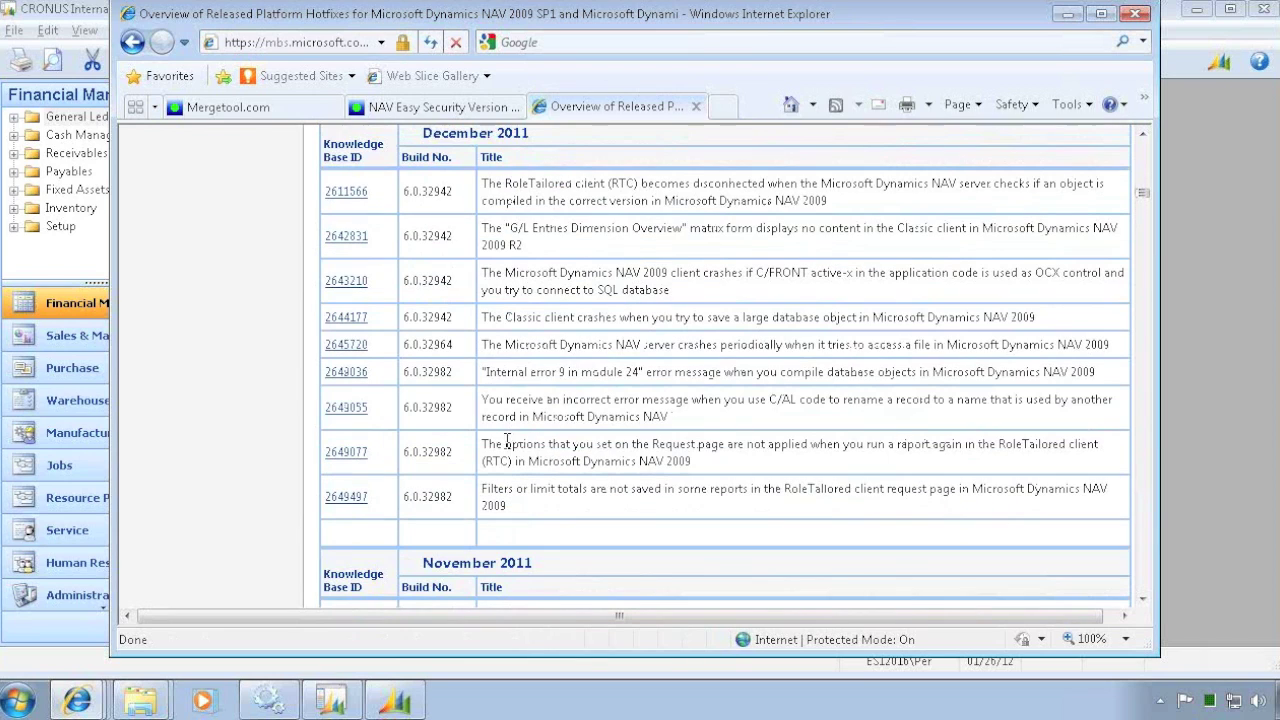
scroll(503, 437, "down", 5)
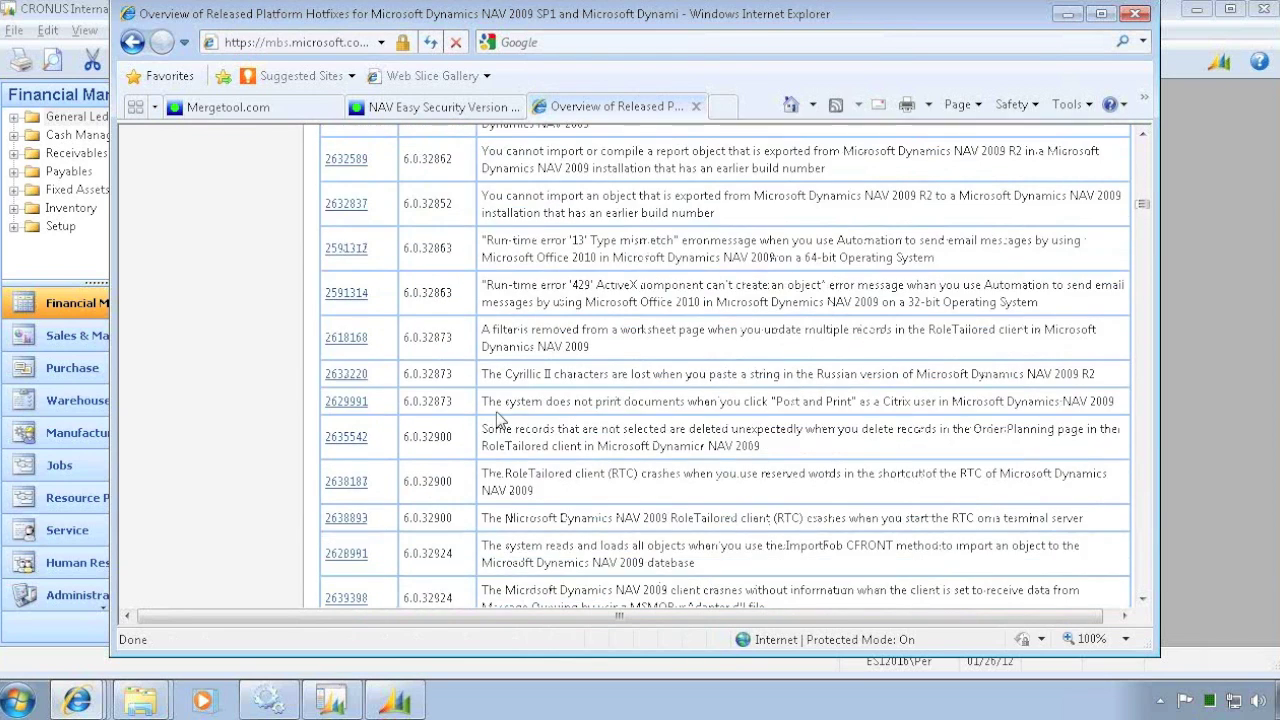
scroll(492, 413, "up", 7)
scroll(492, 413, "up", 15)
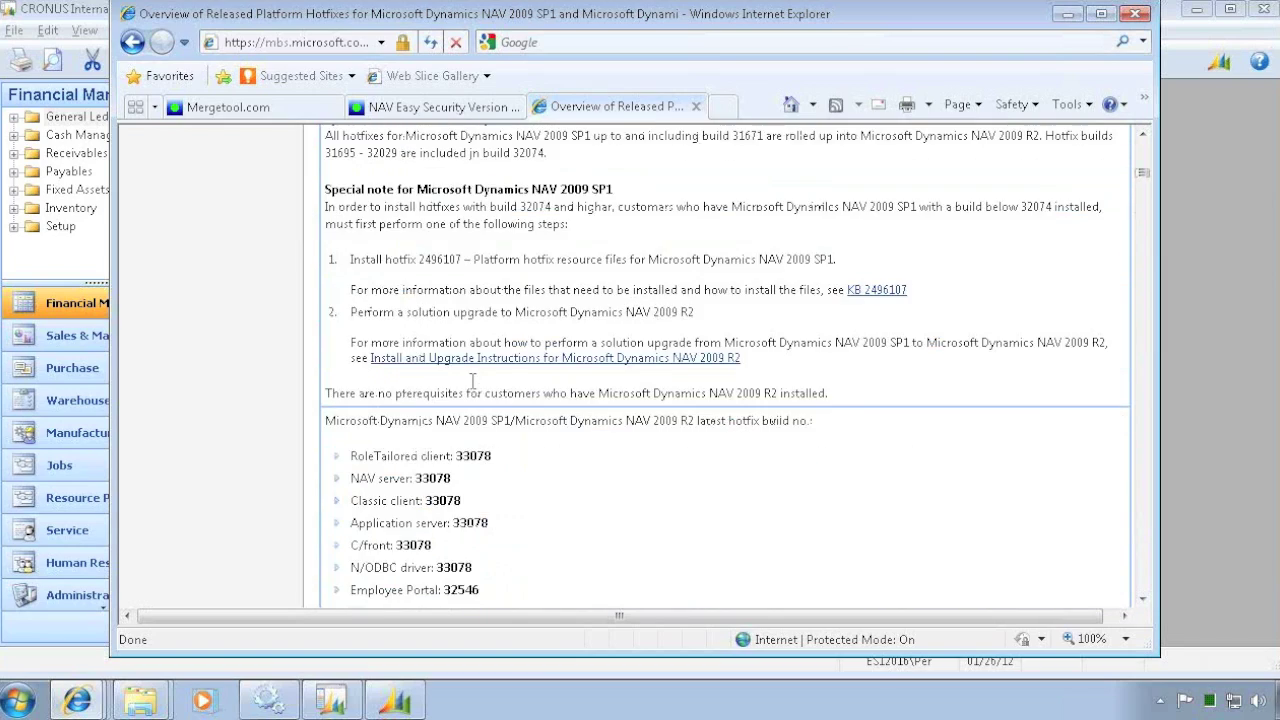
scroll(471, 370, "up", 10)
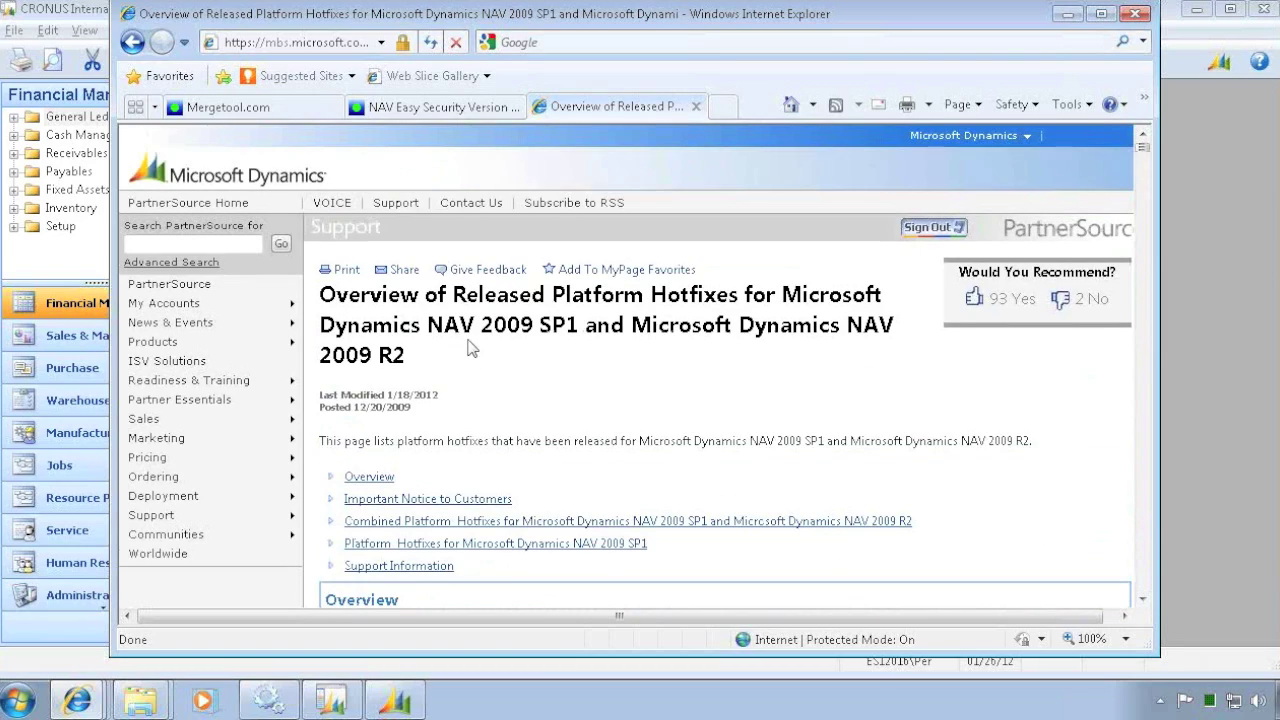